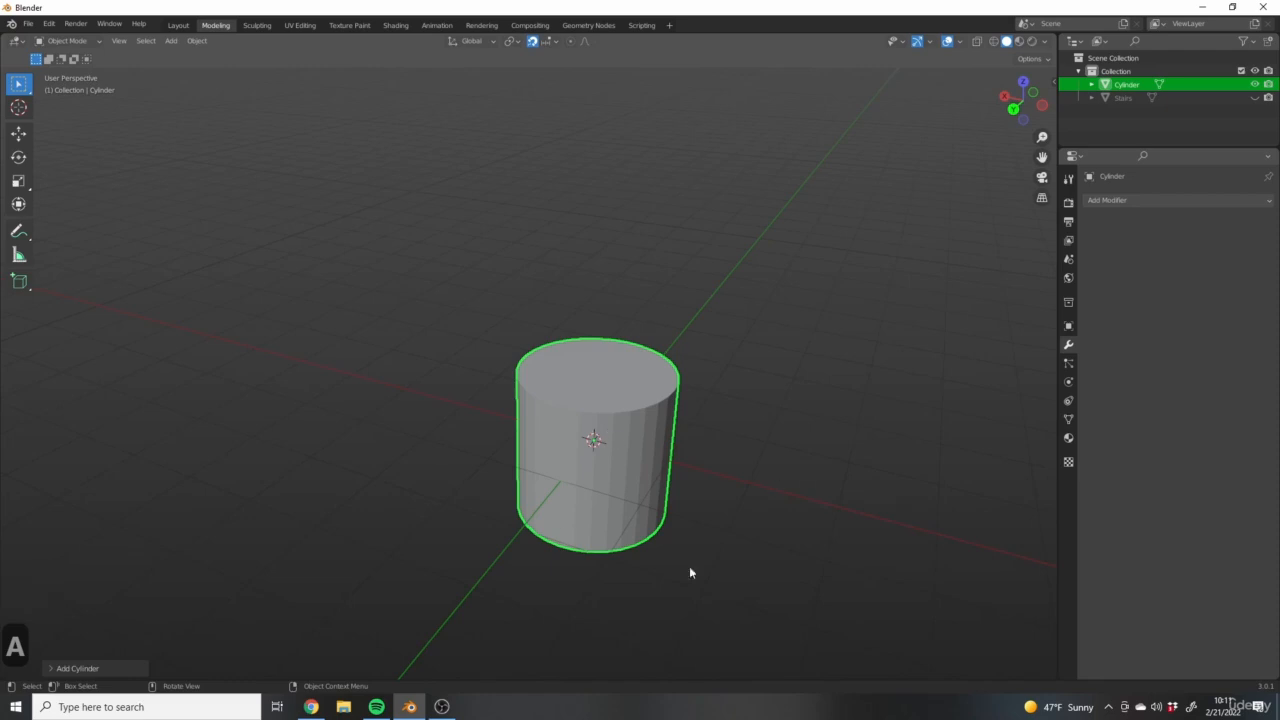
{"action": "middle_click_drag", "start_coordinate": [648, 466], "coordinate": [524, 263]}
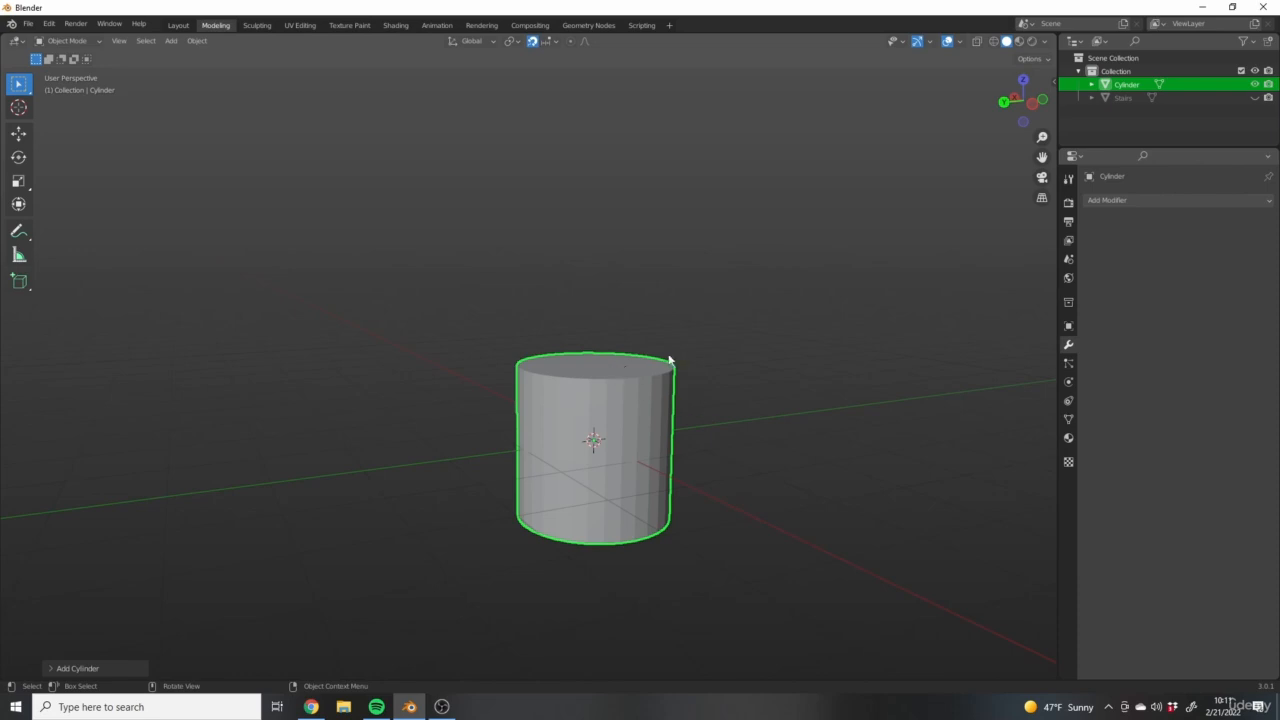
{"action": "left_click", "coordinate": [633, 380]}
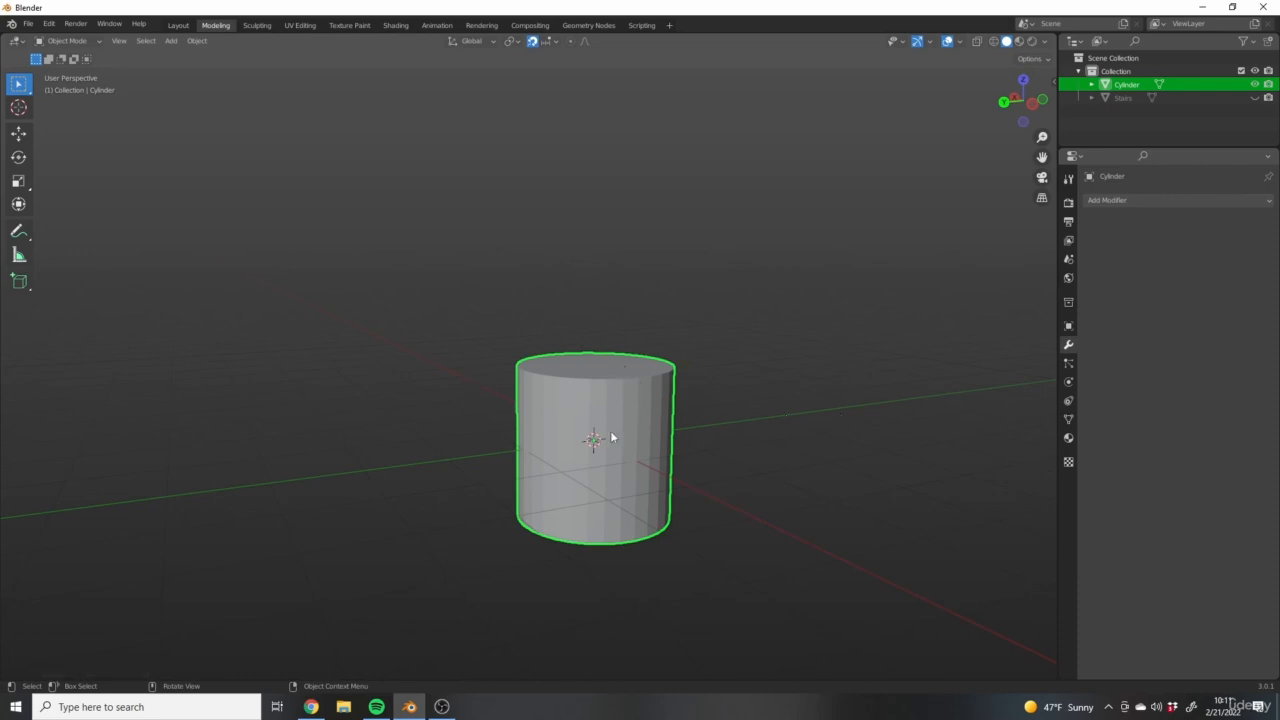
{"action": "key", "text": "x"}
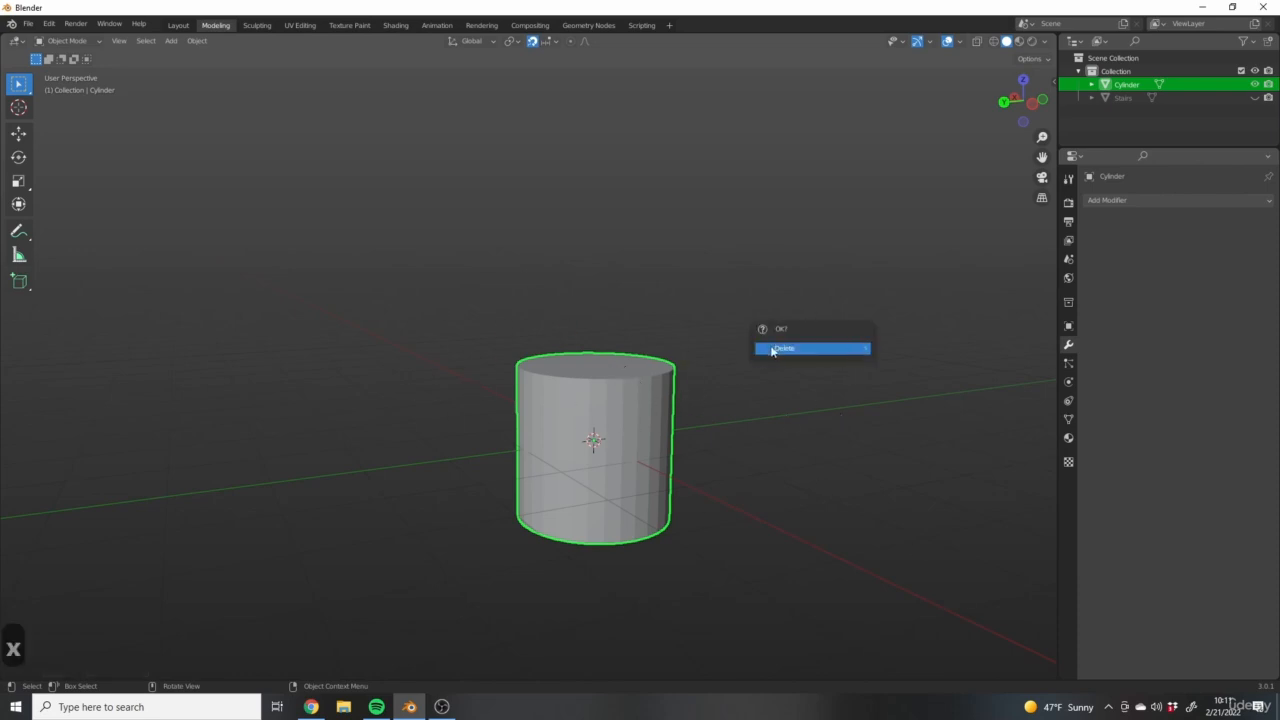
{"action": "middle_click_drag", "start_coordinate": [525, 446], "coordinate": [599, 440]}
{"action": "scroll", "coordinate": [599, 440], "scroll_direction": "up", "scroll_amount": 4}
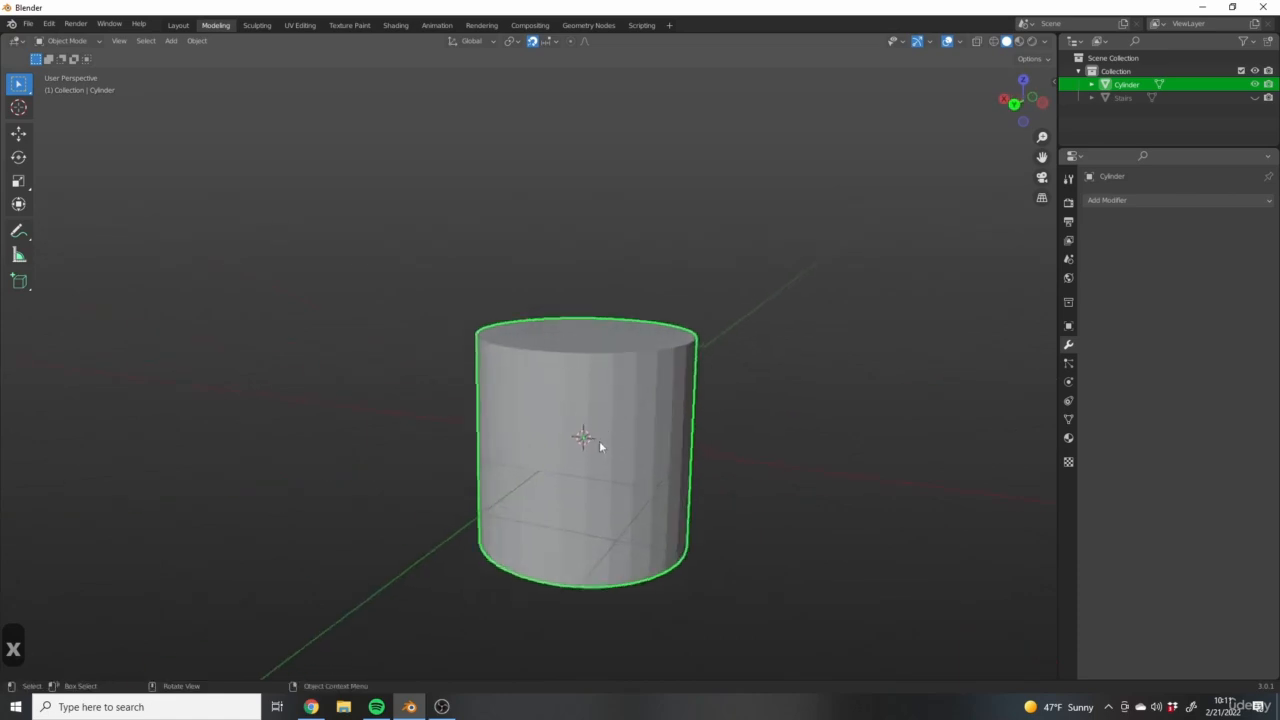
{"action": "mouse_move", "coordinate": [680, 404]}
{"action": "middle_mouse_down", "text": "shift"}
{"action": "mouse_move", "coordinate": [709, 425]}
{"action": "mouse_move", "coordinate": [669, 400]}
{"action": "middle_mouse_up", "text": "shift"}
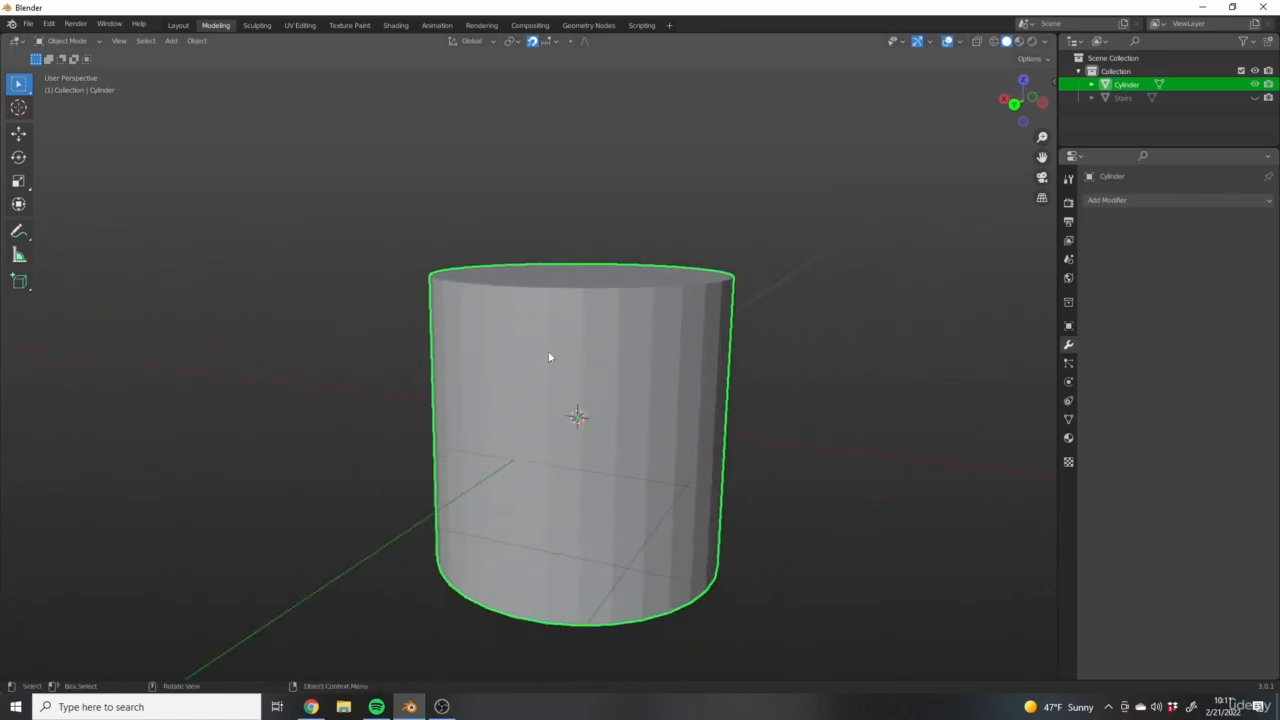
Switch the cylinder from Object Mode to Edit Mode
{"action": "left_click", "coordinate": [67, 40]}
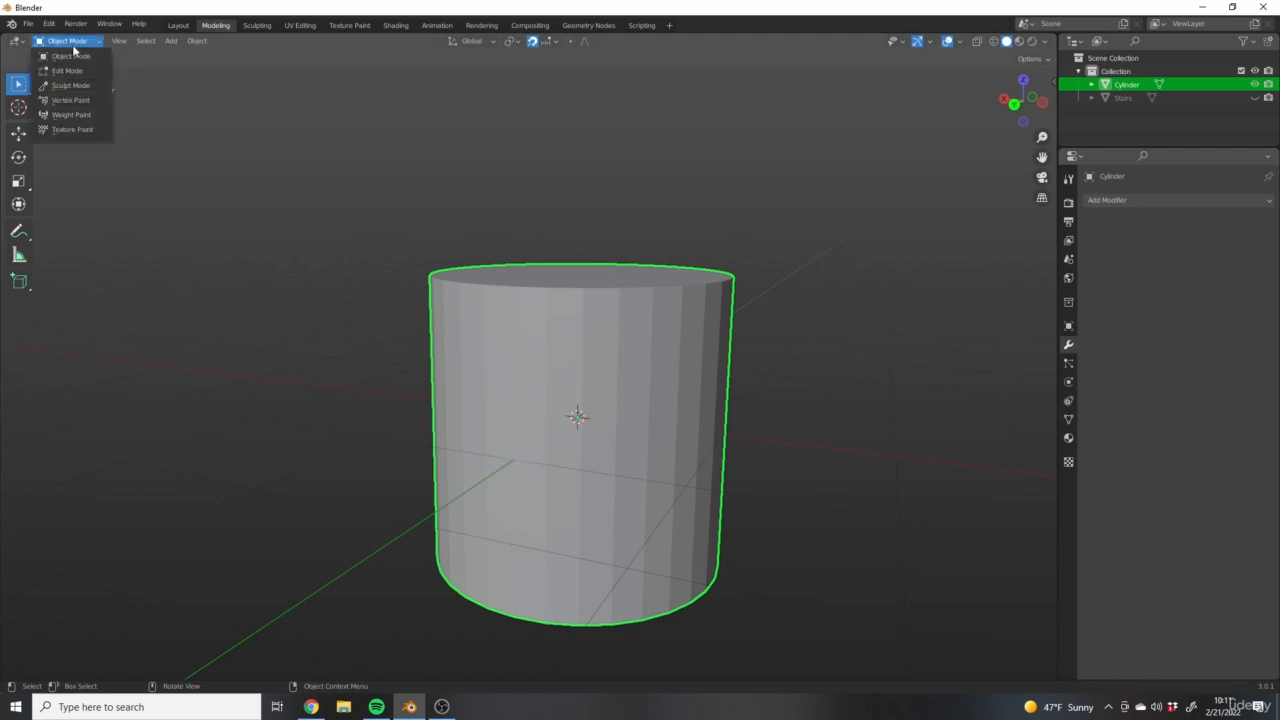
{"action": "left_click", "coordinate": [70, 72]}
{"action": "scroll", "coordinate": [600, 440], "scroll_direction": "up", "scroll_amount": 2}
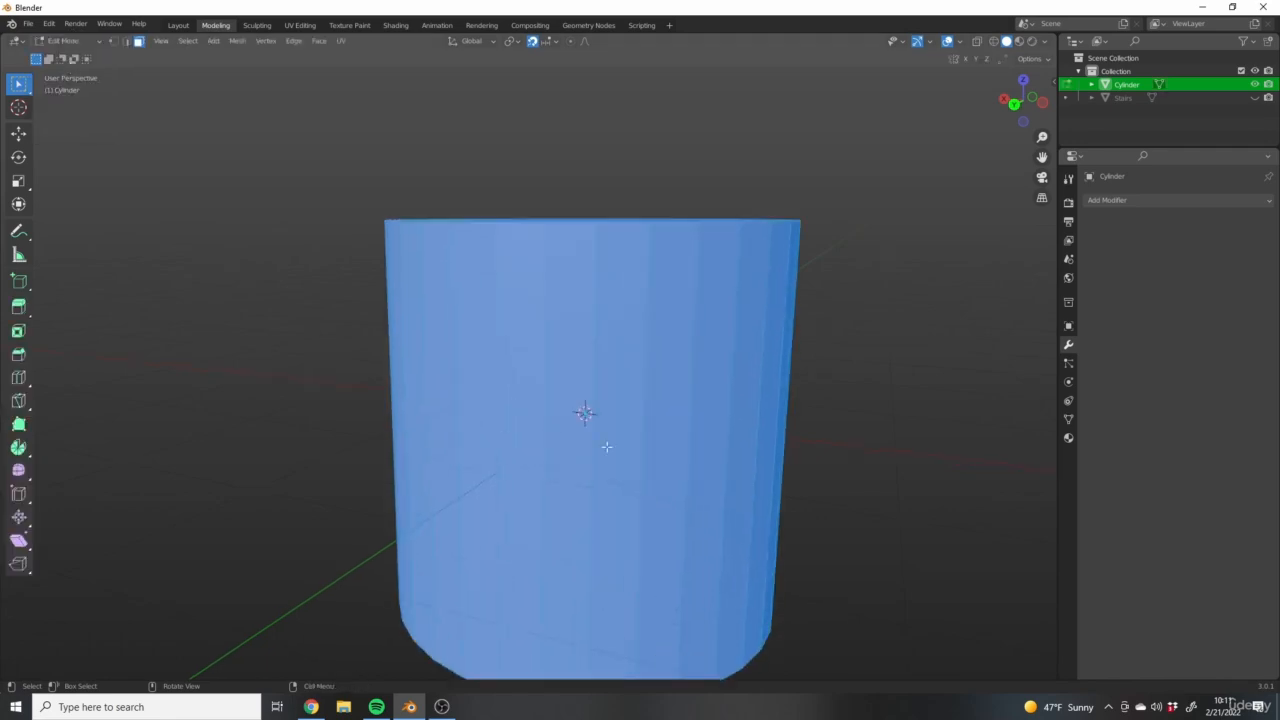
{"action": "middle_click_drag", "start_coordinate": [676, 398], "coordinate": [663, 450], "text": "shift"}
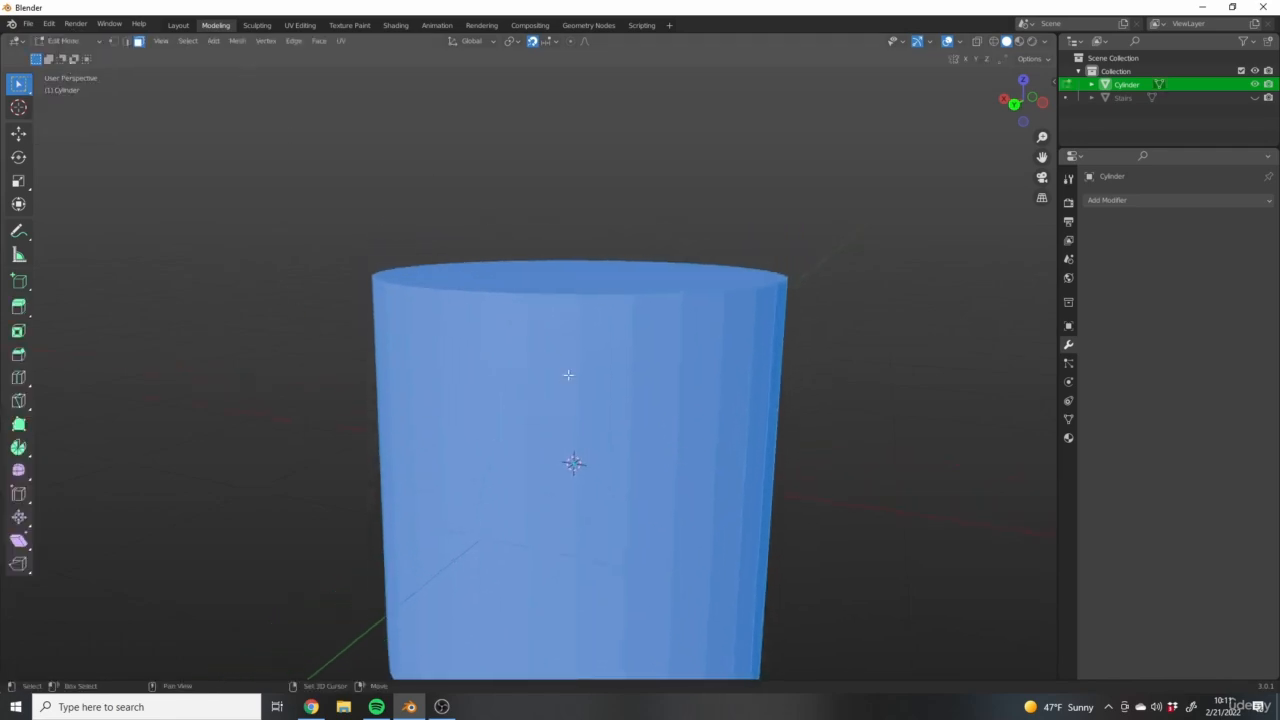
Select two adjacent side faces at the front of the cylinder and open the deletion options for them
{"action": "middle_click_drag", "start_coordinate": [568, 375], "coordinate": [549, 288], "text": "shift"}
{"action": "left_click_drag", "start_coordinate": [577, 262], "coordinate": [636, 320]}
{"action": "middle_click_drag", "start_coordinate": [609, 389], "coordinate": [574, 391], "text": "shift"}
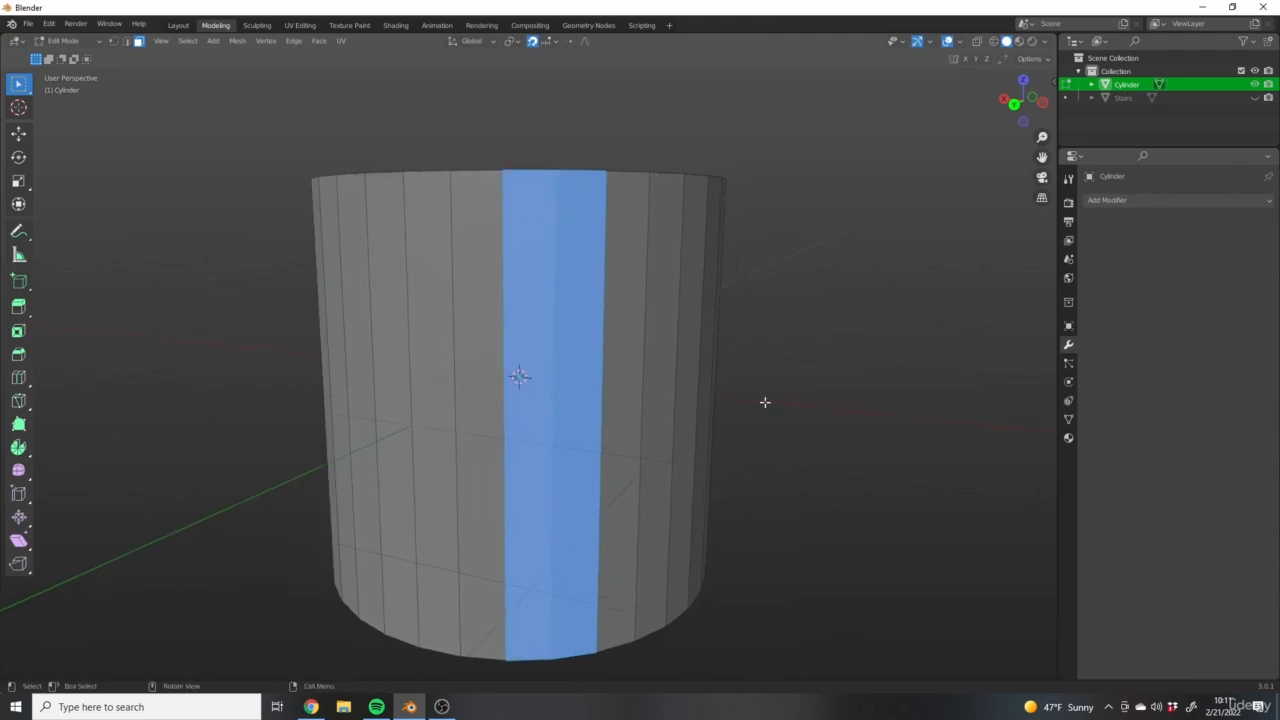
{"action": "key", "text": "x"}
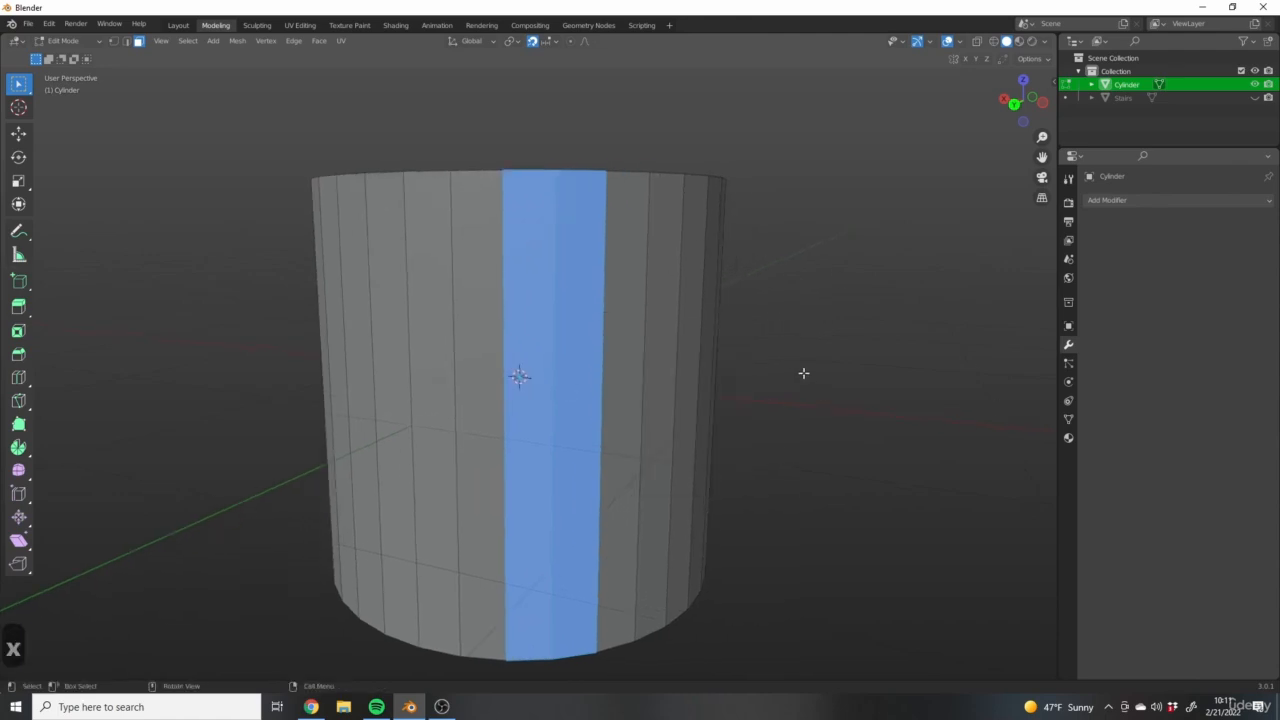
{"action": "key", "text": "x"}
{"action": "key", "text": "Delete"}
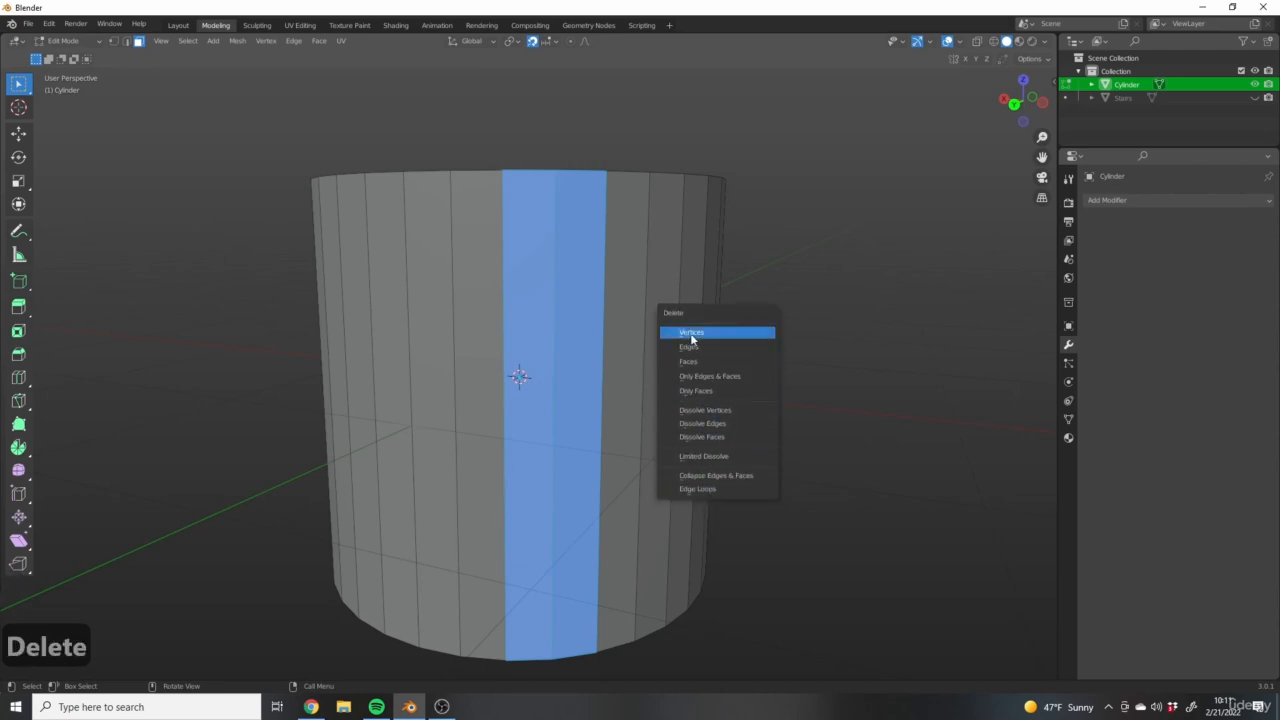
{"action": "scroll", "coordinate": [786, 360], "scroll_direction": "down", "scroll_amount": 3}
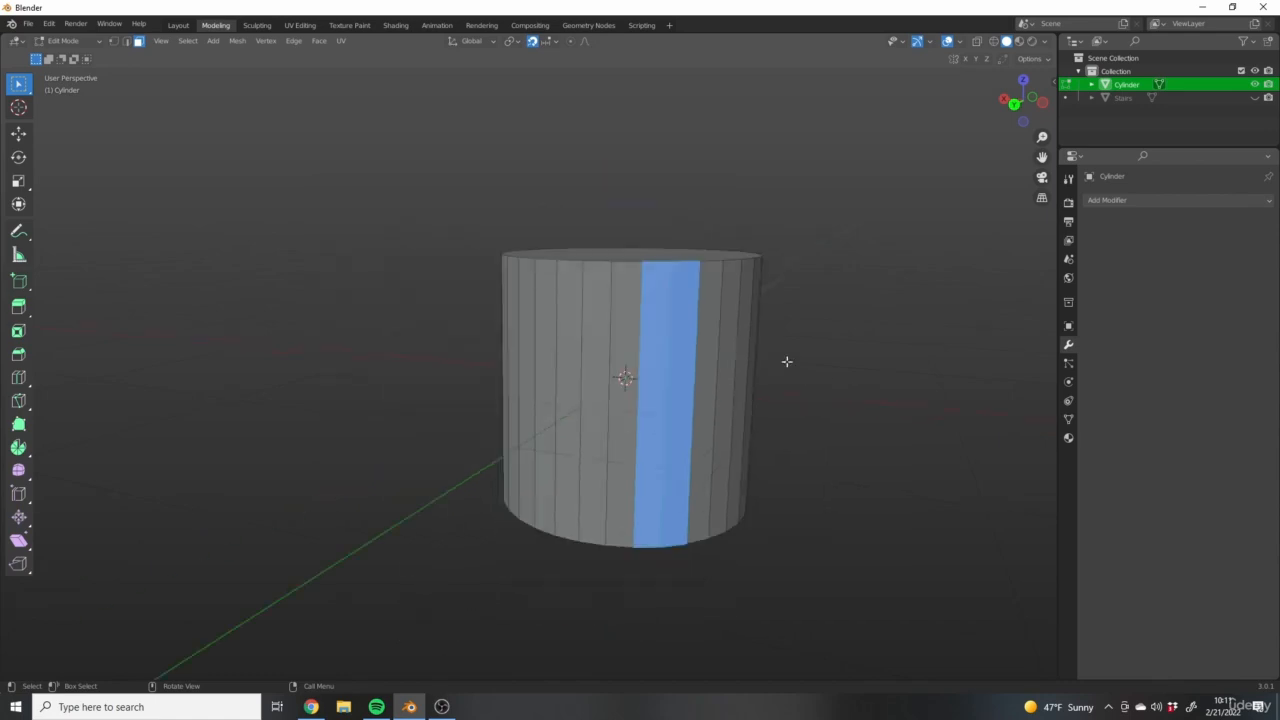
{"action": "middle_click_drag", "start_coordinate": [594, 303], "coordinate": [550, 422], "text": "shift"}
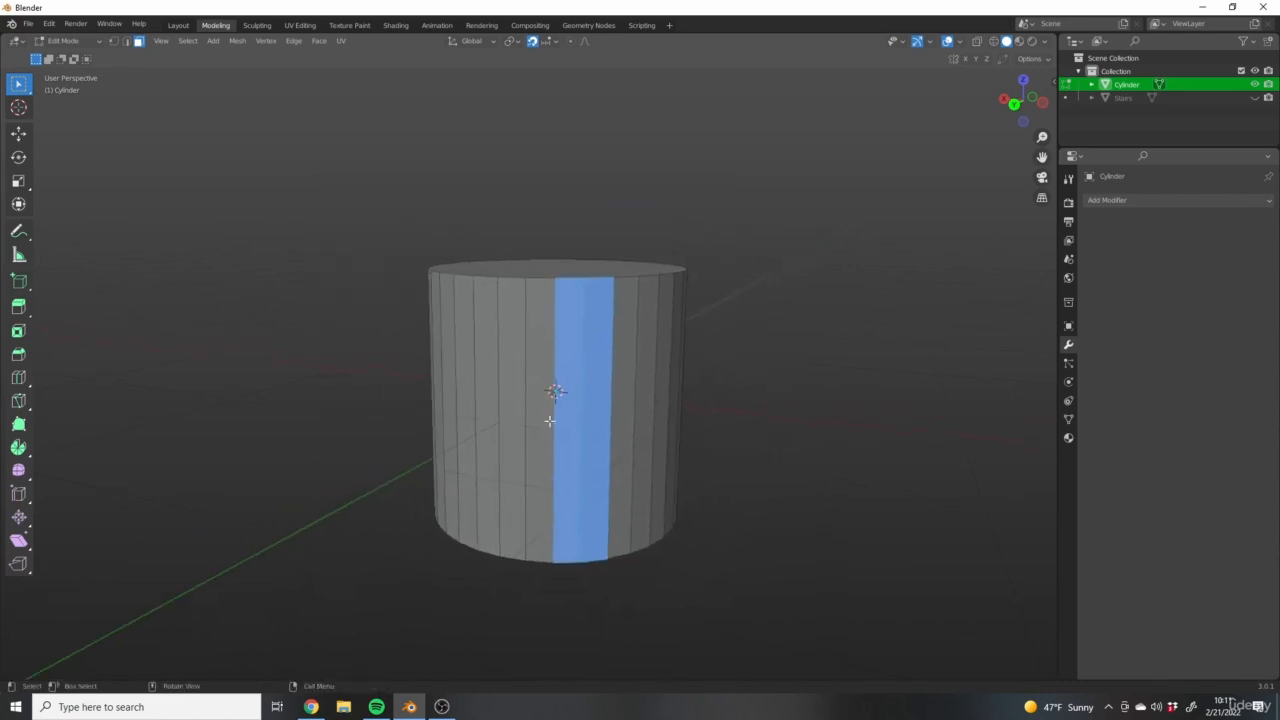
{"action": "key", "text": "x"}
{"action": "scroll", "coordinate": [674, 363], "scroll_direction": "up", "scroll_amount": 3}
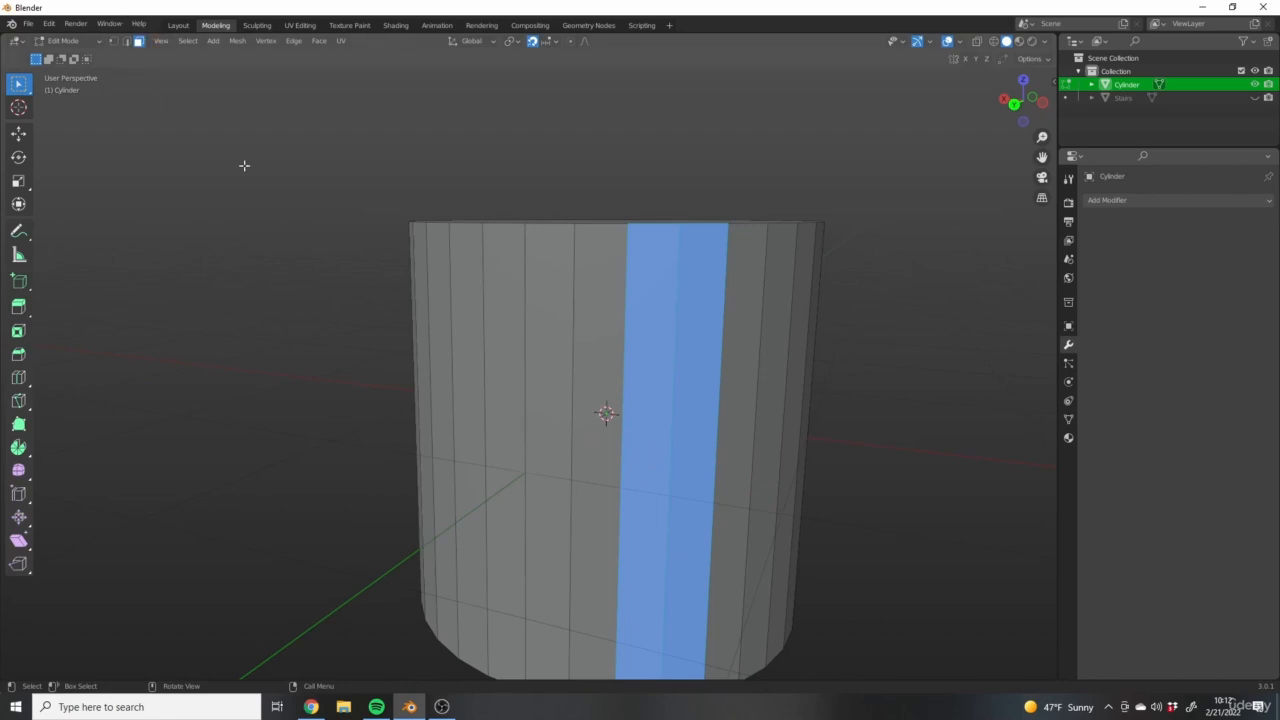
Use vertex selection to select the four corner vertices of one side face at the front of the cylinder
{"action": "left_click", "coordinate": [113, 41]}
{"action": "left_click", "coordinate": [138, 41]}
{"action": "left_click", "coordinate": [113, 41]}
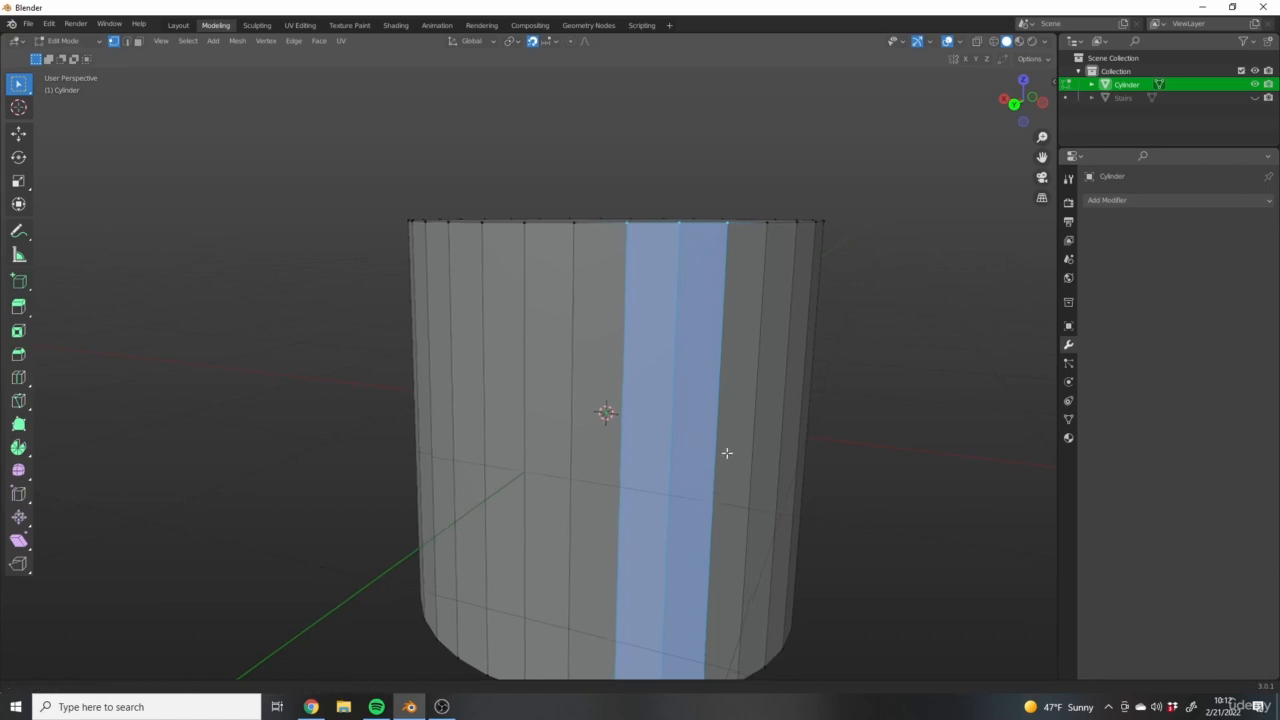
{"action": "scroll", "coordinate": [604, 412], "scroll_direction": "down", "scroll_amount": 4}
{"action": "middle_click_drag", "start_coordinate": [604, 413], "coordinate": [611, 413], "text": "shift"}
{"action": "left_click", "coordinate": [556, 289]}
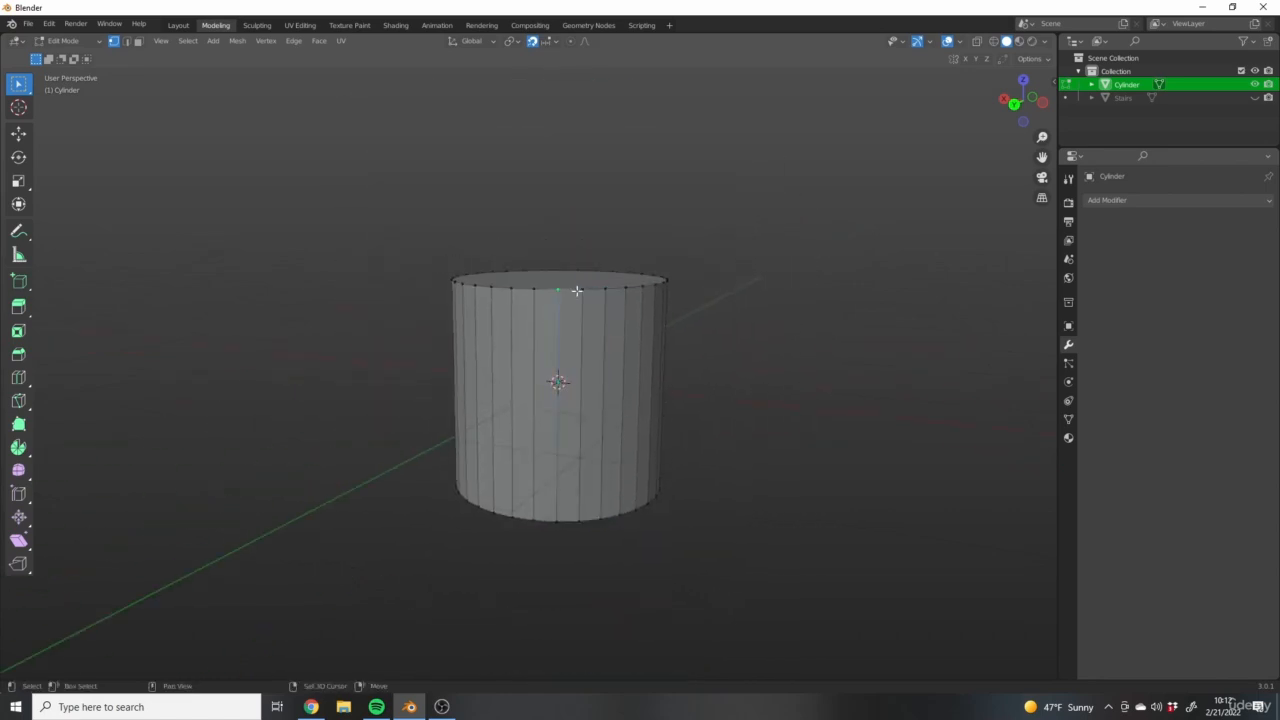
{"action": "left_click", "coordinate": [580, 289], "text": "shift"}
{"action": "left_click", "coordinate": [555, 518], "text": "shift"}
{"action": "left_click", "coordinate": [580, 520], "text": "shift"}
{"action": "scroll", "coordinate": [629, 231], "scroll_direction": "up", "scroll_amount": 3}
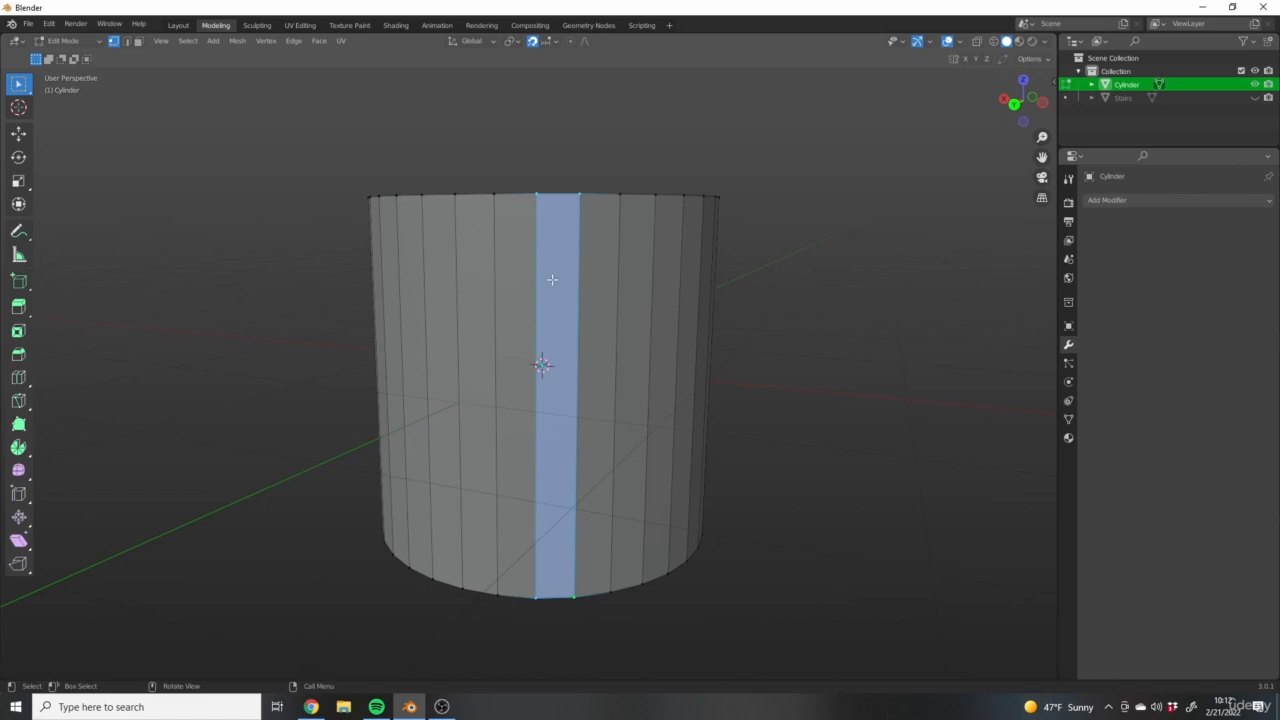
Delete the four selected vertices with the Vertices option, inspect the opened mesh from above and undo the deletion
{"action": "key", "text": "x"}
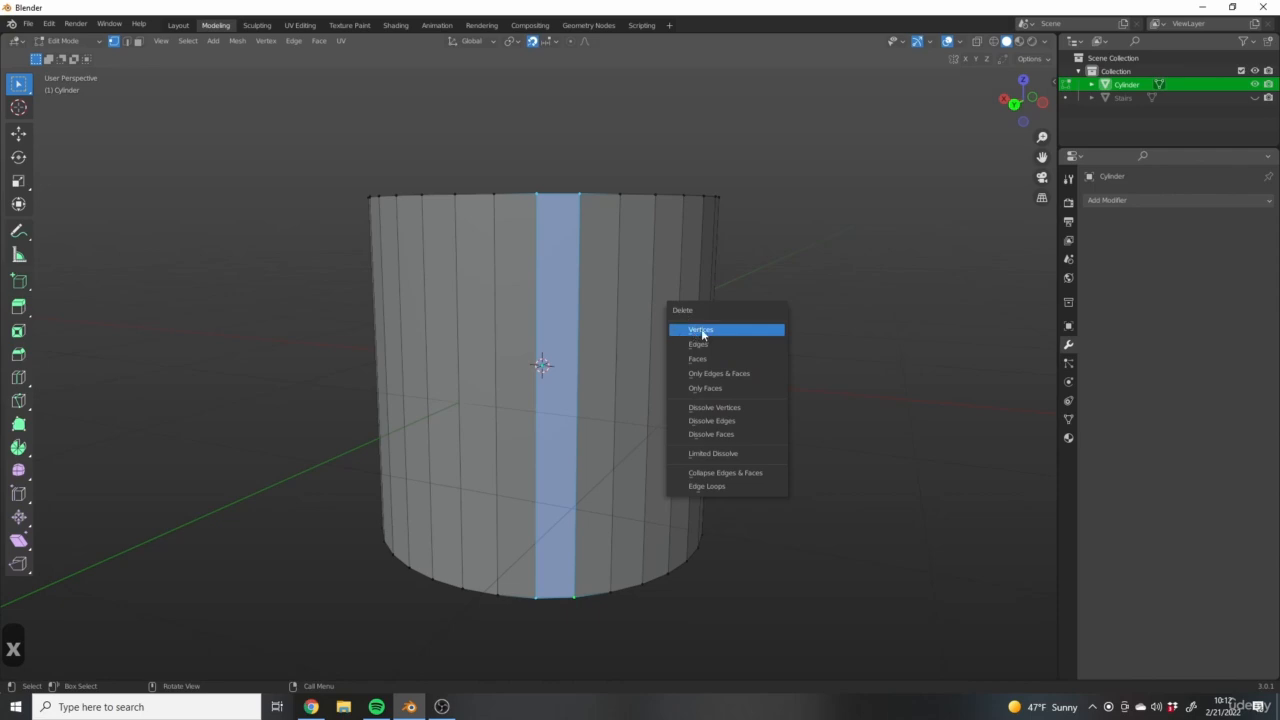
{"action": "key", "text": "x"}
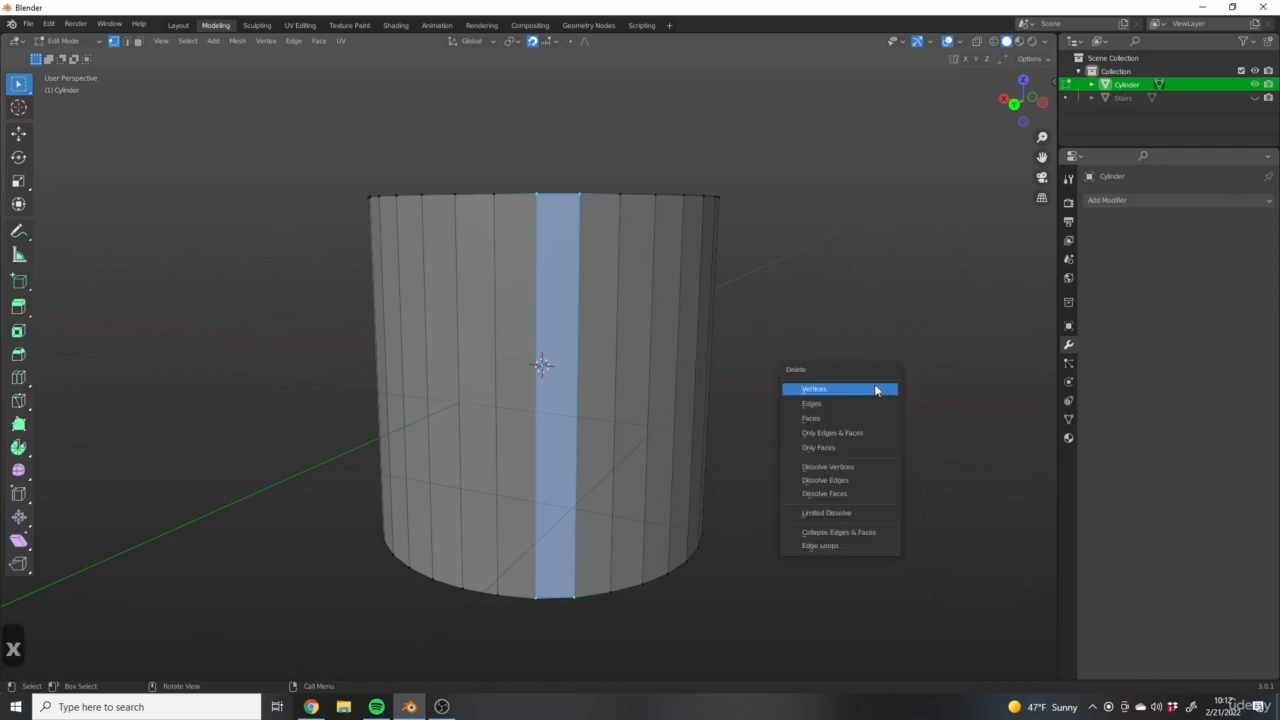
{"action": "left_click", "coordinate": [870, 389]}
{"action": "middle_click_drag", "start_coordinate": [644, 384], "coordinate": [643, 429]}
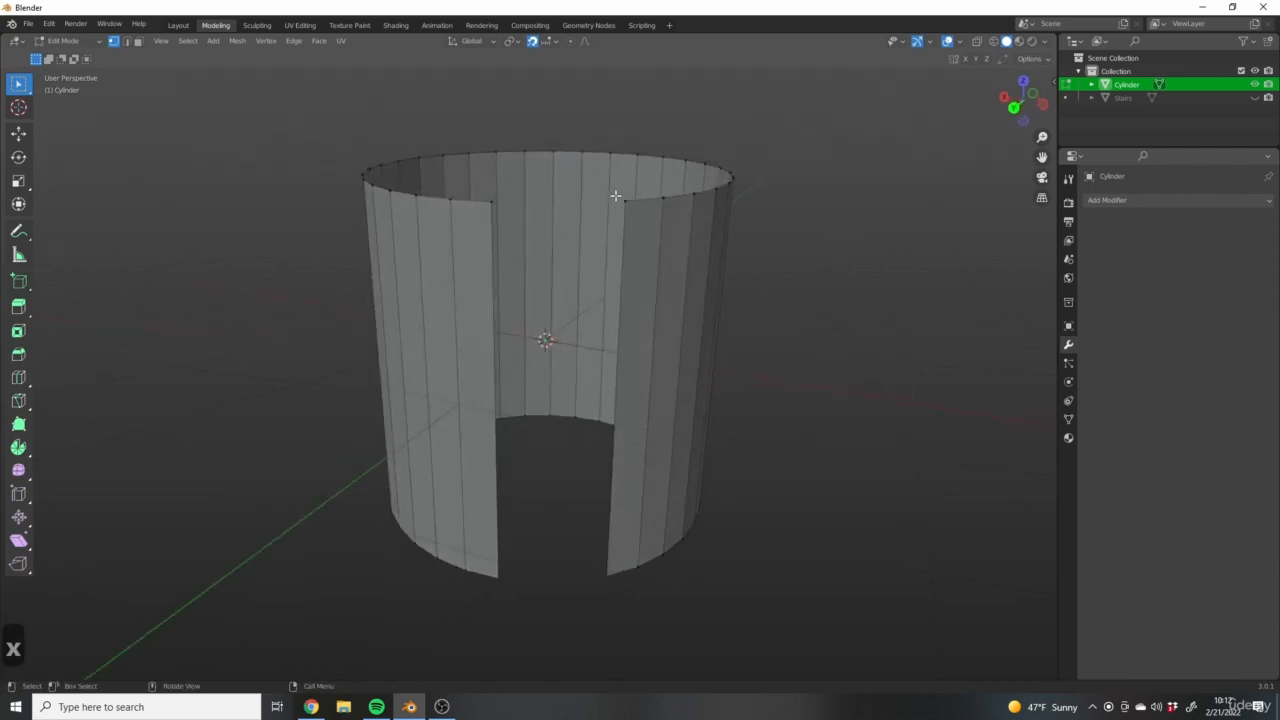
{"action": "middle_click_drag", "start_coordinate": [637, 212], "coordinate": [633, 290]}
{"action": "middle_click_drag", "start_coordinate": [483, 194], "coordinate": [426, 249]}
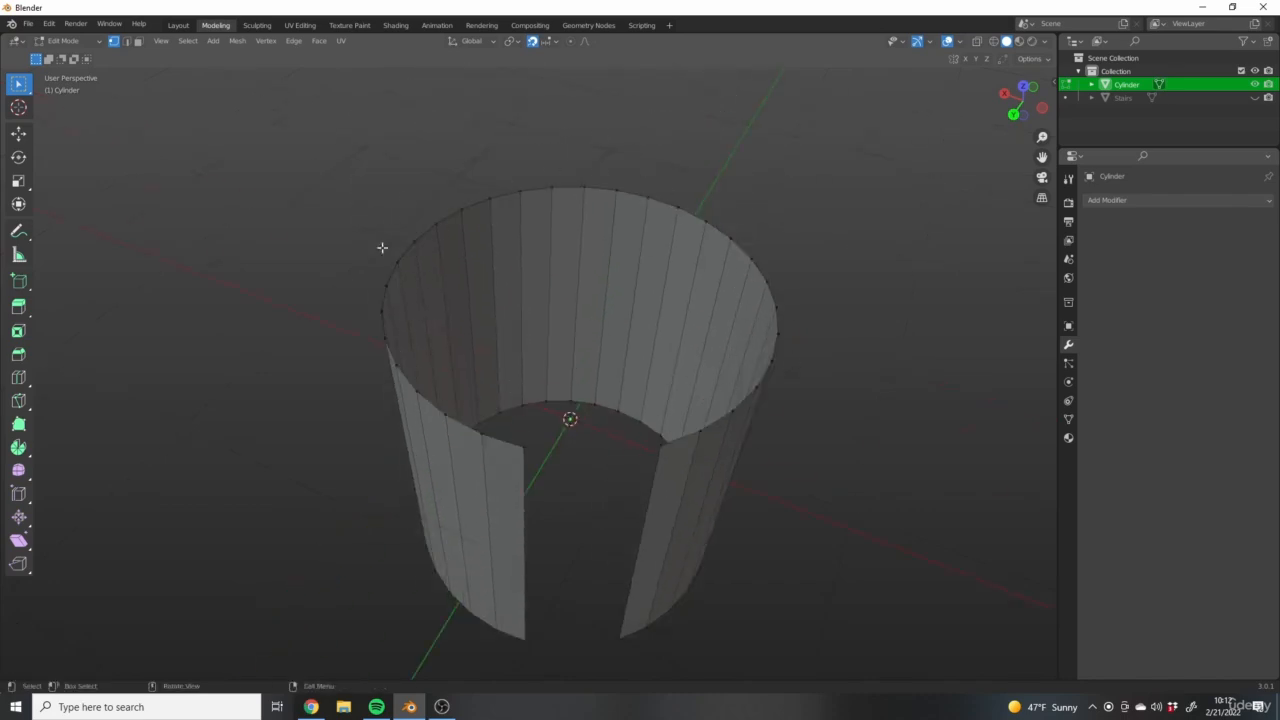
{"action": "middle_click_drag", "start_coordinate": [757, 428], "coordinate": [814, 420]}
{"action": "key", "text": "ctrl+z"}
{"action": "middle_click_drag", "start_coordinate": [722, 240], "coordinate": [617, 168]}
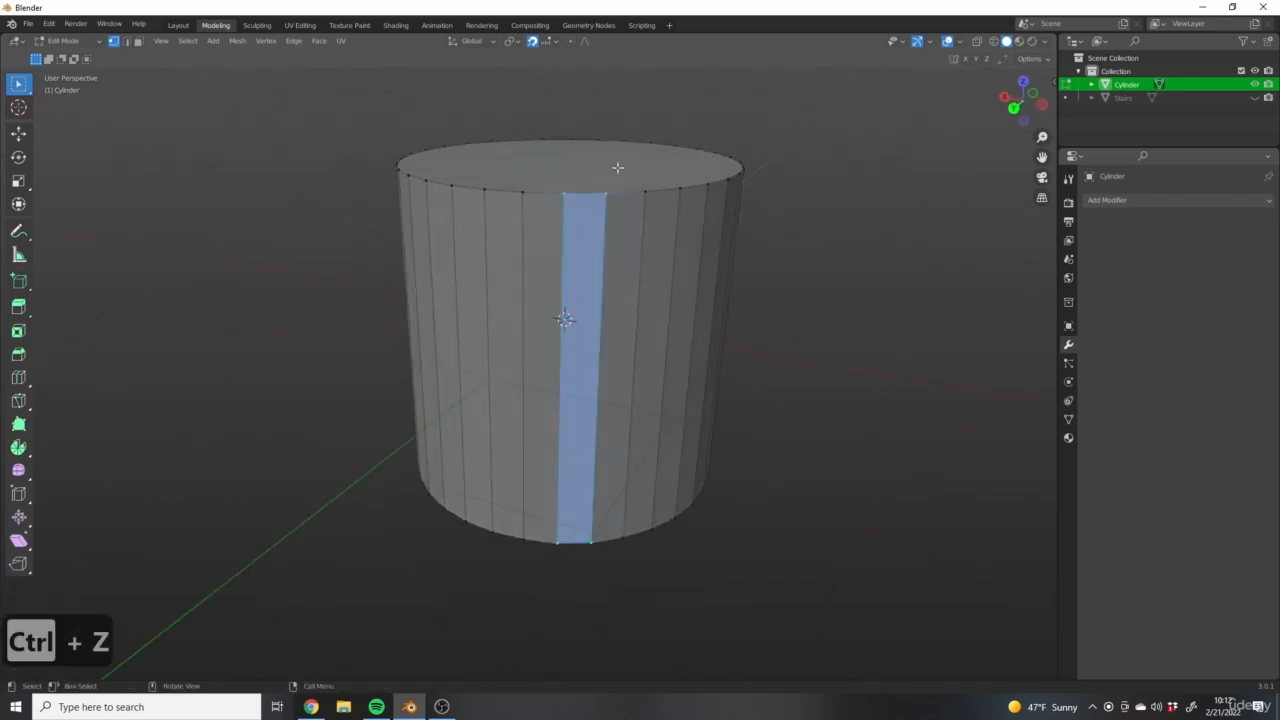
Delete the selected side face's geometry with the Edges option, inspect the mesh and undo the deletion
{"action": "key", "text": "x"}
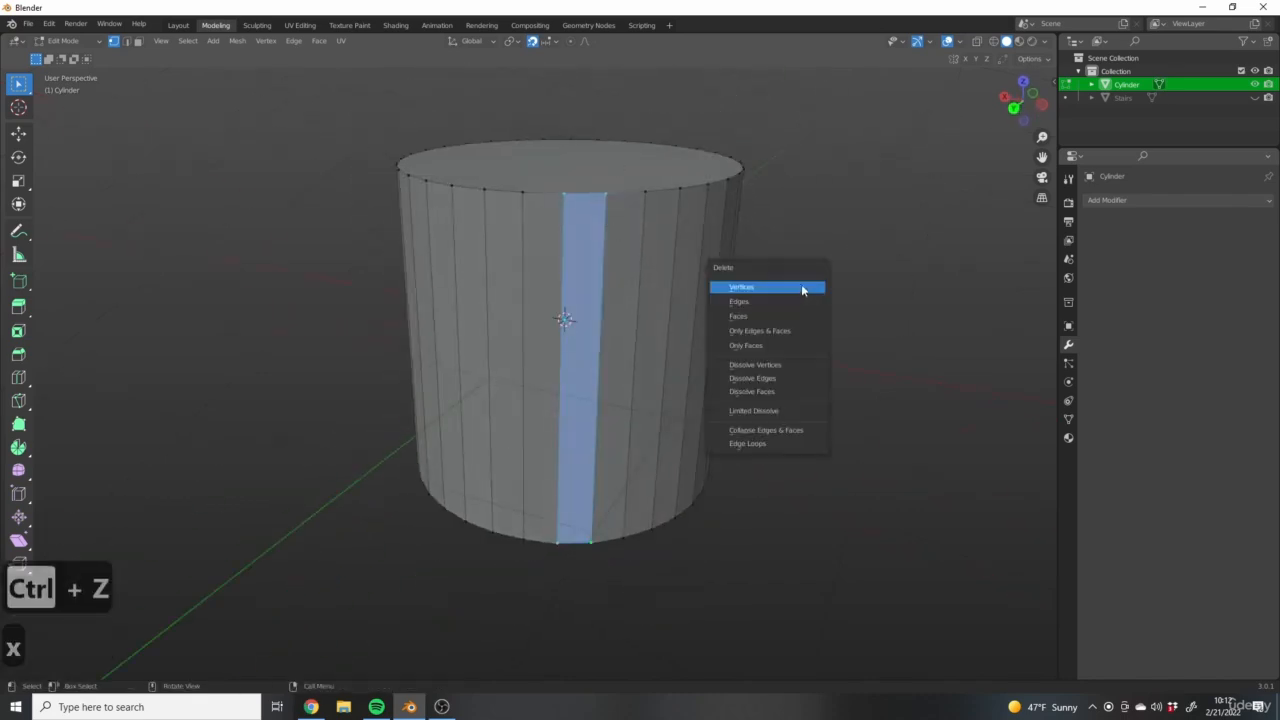
{"action": "left_click", "coordinate": [737, 302]}
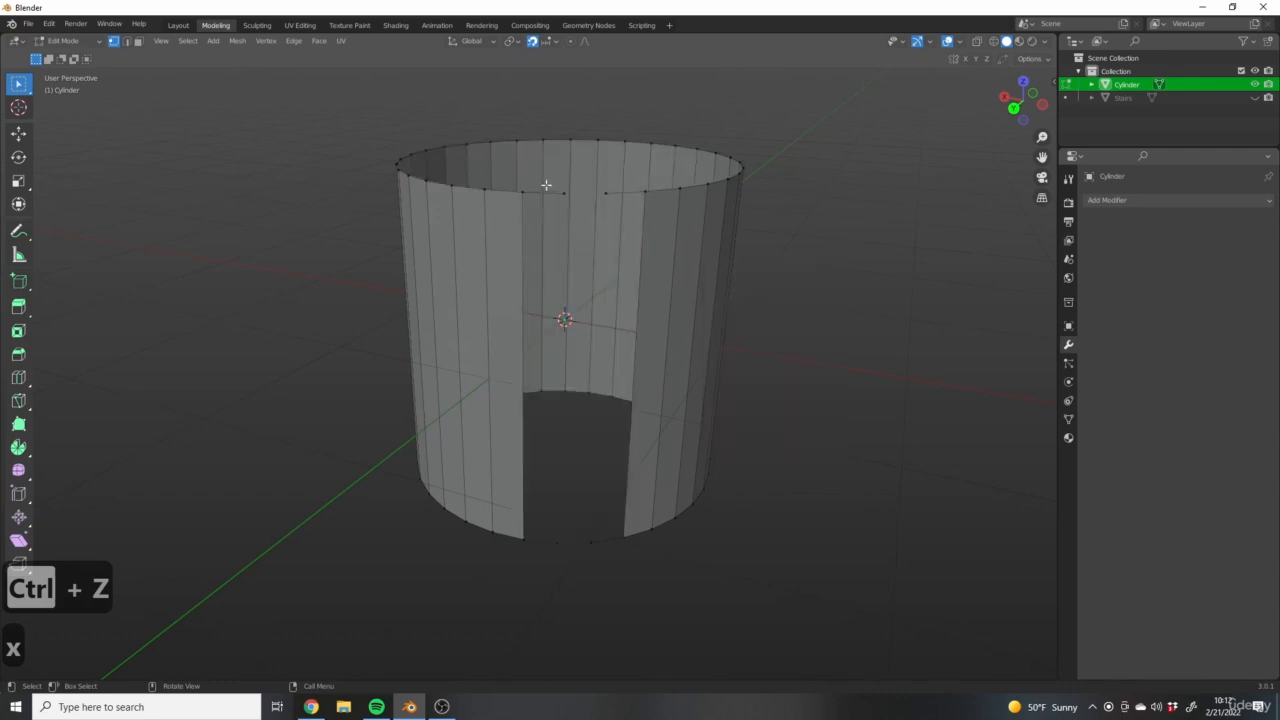
{"action": "middle_click_drag", "start_coordinate": [632, 252], "coordinate": [420, 269]}
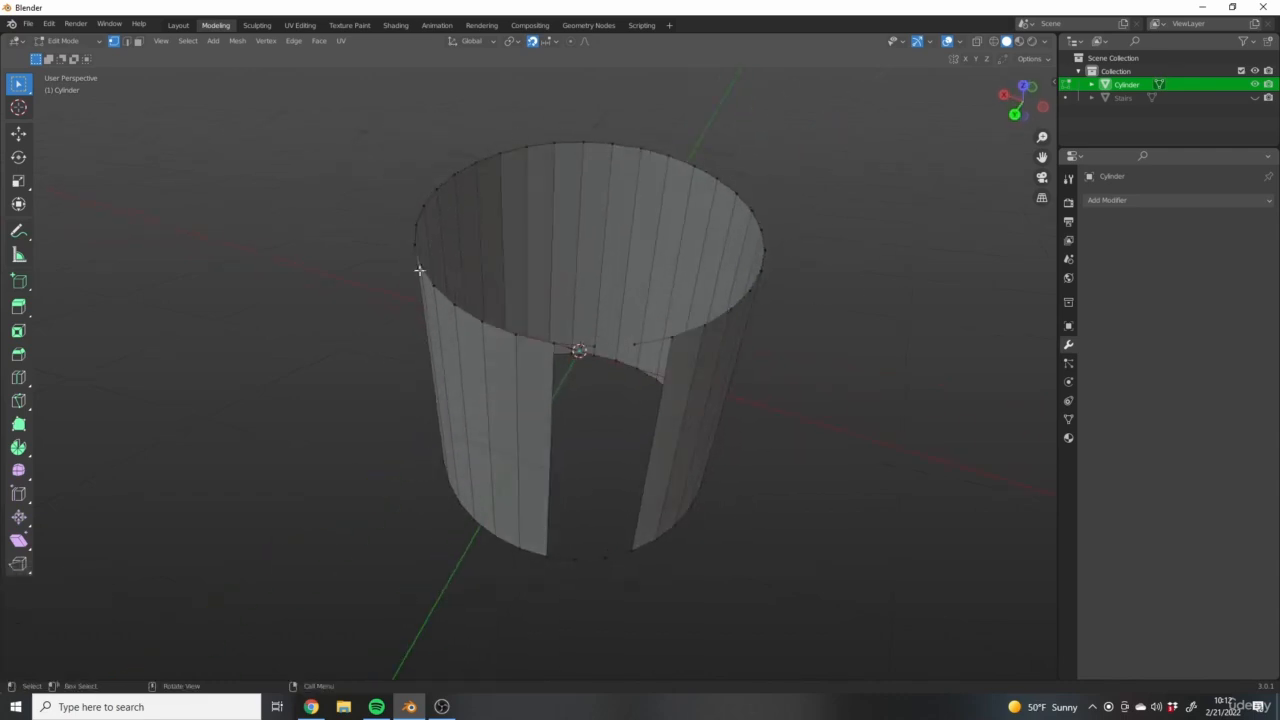
{"action": "middle_click_drag", "start_coordinate": [594, 422], "coordinate": [727, 474]}
{"action": "key", "text": "ctrl+z"}
{"action": "middle_click_drag", "start_coordinate": [806, 424], "coordinate": [823, 417]}
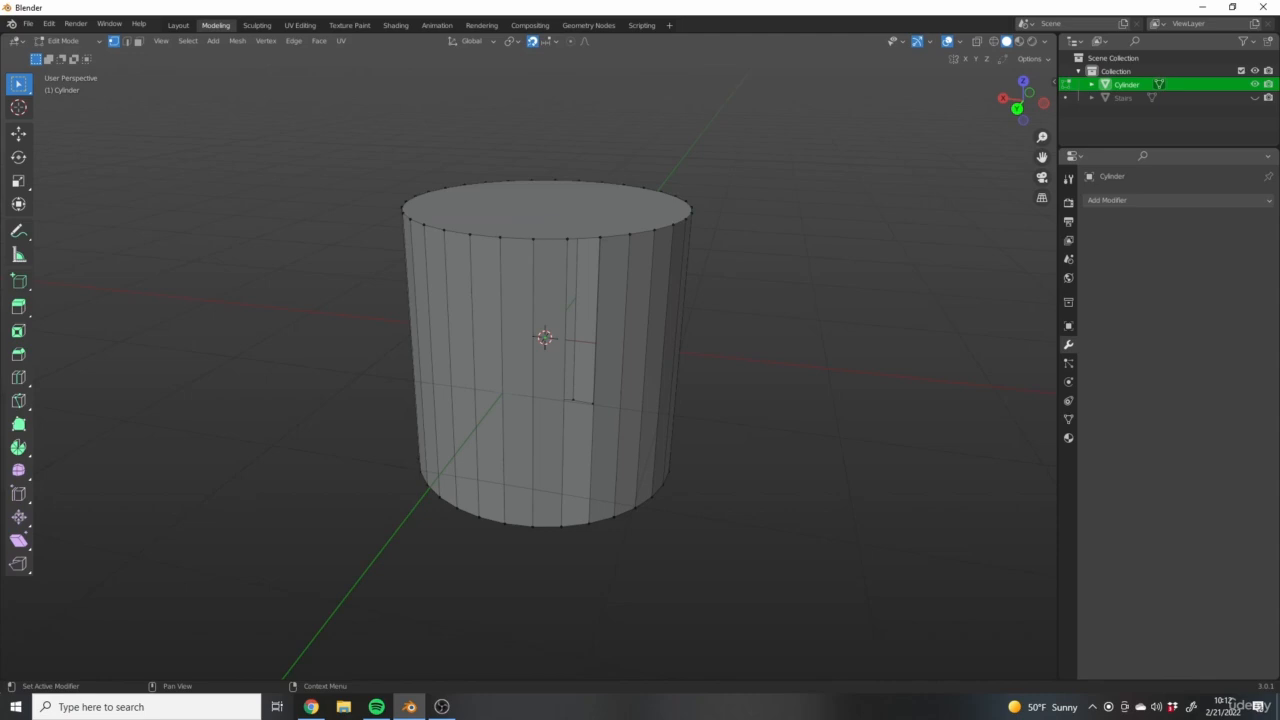
Undo the deletion of the single front side face
{"action": "middle_click_drag", "start_coordinate": [840, 409], "coordinate": [678, 372]}
{"action": "key", "text": "ctrl+z"}
{"action": "middle_click_drag", "start_coordinate": [780, 420], "coordinate": [374, 342]}
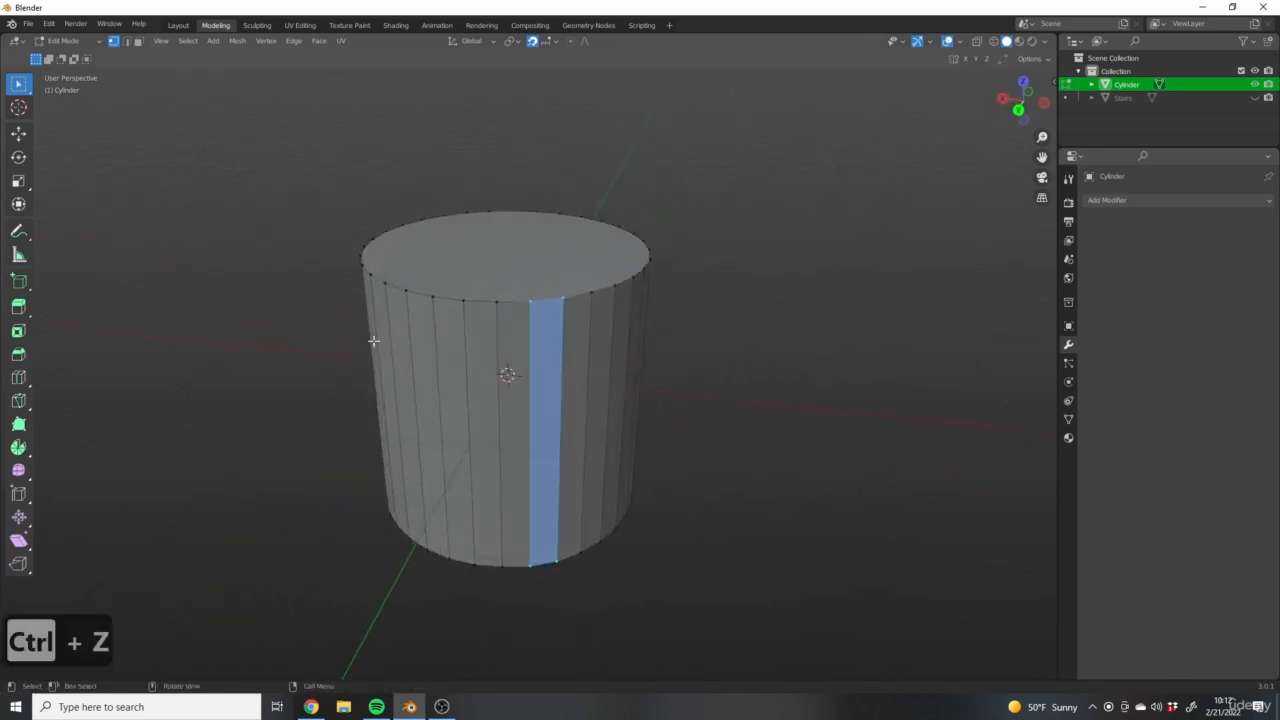
{"action": "middle_click_drag", "start_coordinate": [367, 298], "coordinate": [260, 170]}
In face selection, select the cylinder's top face, delete its vertices and undo the deletion
{"action": "left_click", "coordinate": [138, 41]}
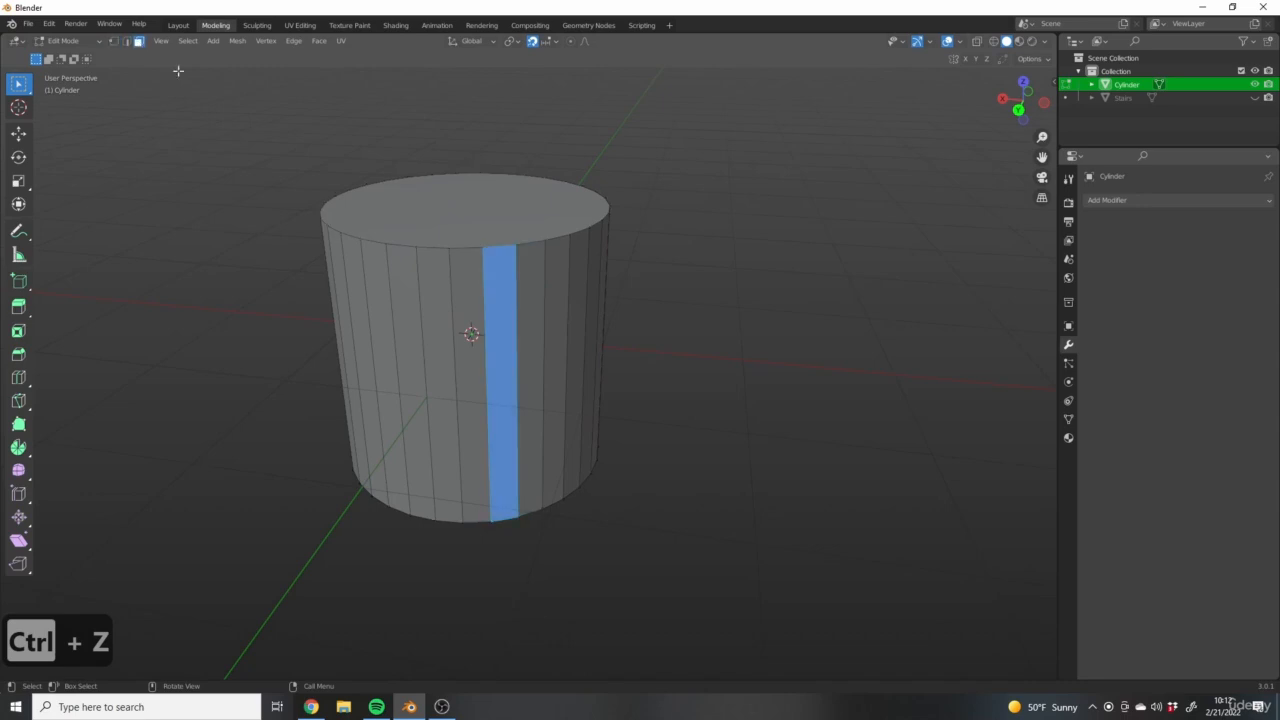
{"action": "left_click_drag", "start_coordinate": [457, 366], "coordinate": [532, 406]}
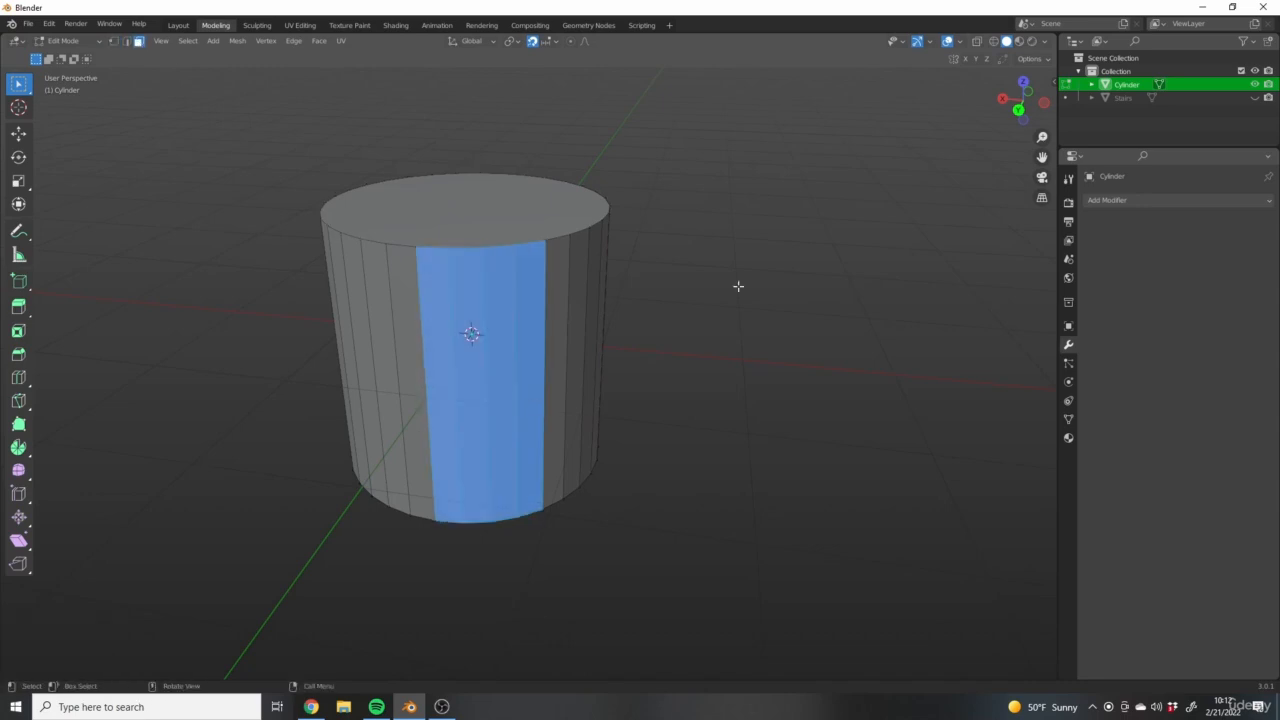
{"action": "left_click", "coordinate": [518, 211]}
{"action": "key", "text": "x"}
{"action": "left_click", "coordinate": [762, 264]}
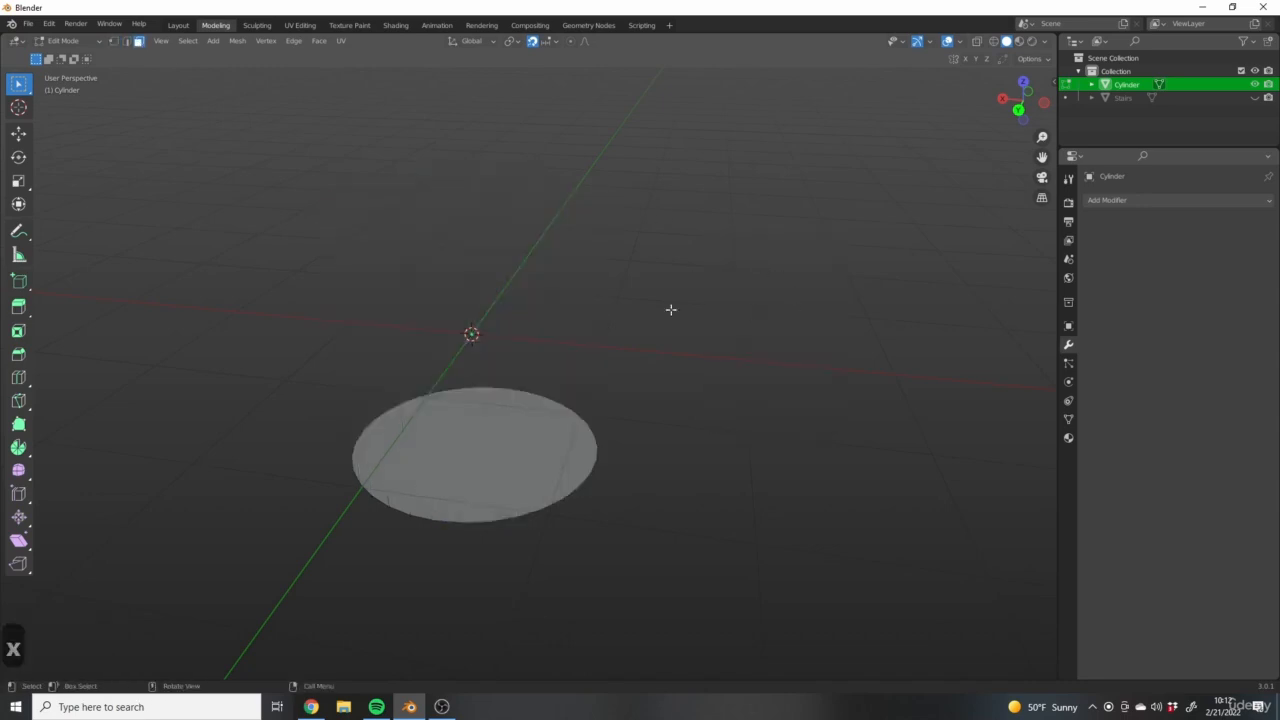
{"action": "middle_click_drag", "start_coordinate": [672, 309], "coordinate": [646, 343]}
{"action": "key", "text": "ctrl+z"}
{"action": "middle_click_drag", "start_coordinate": [494, 299], "coordinate": [557, 351], "text": "shift"}
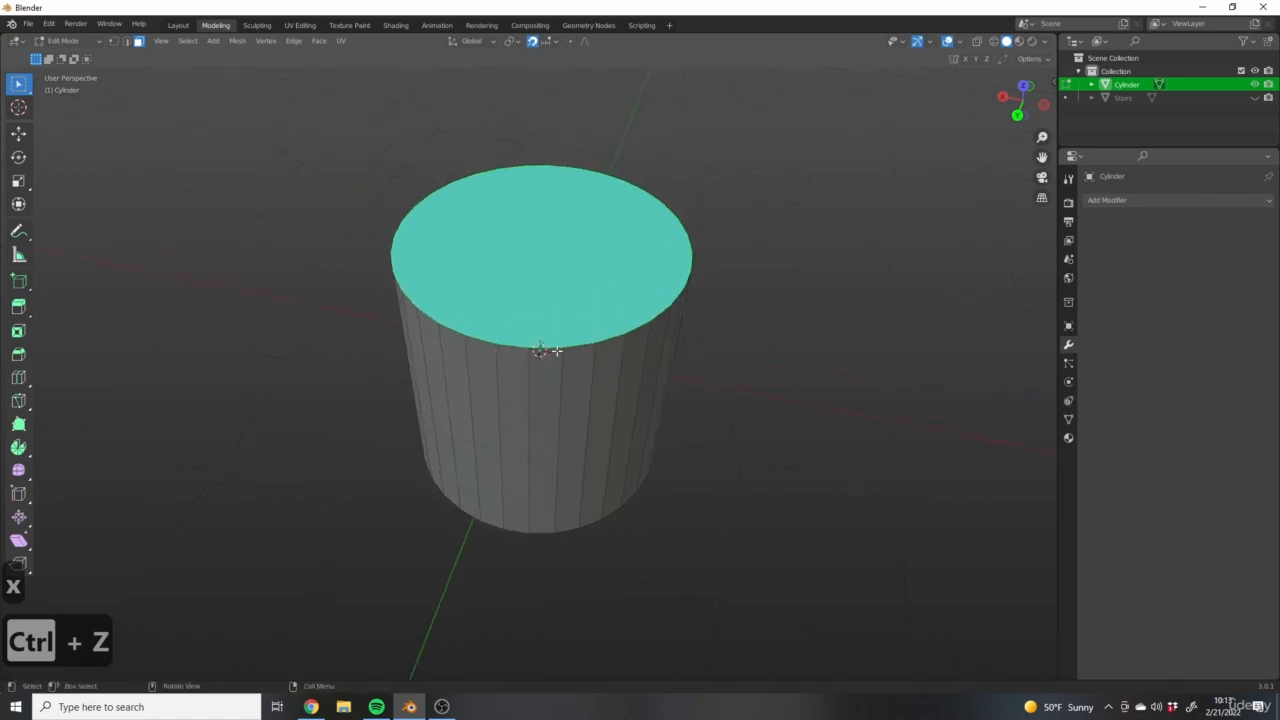
In vertex selection, select the top and bottom vertices of one vertical side edge and review the delete options without applying any
{"action": "left_click", "coordinate": [114, 41]}
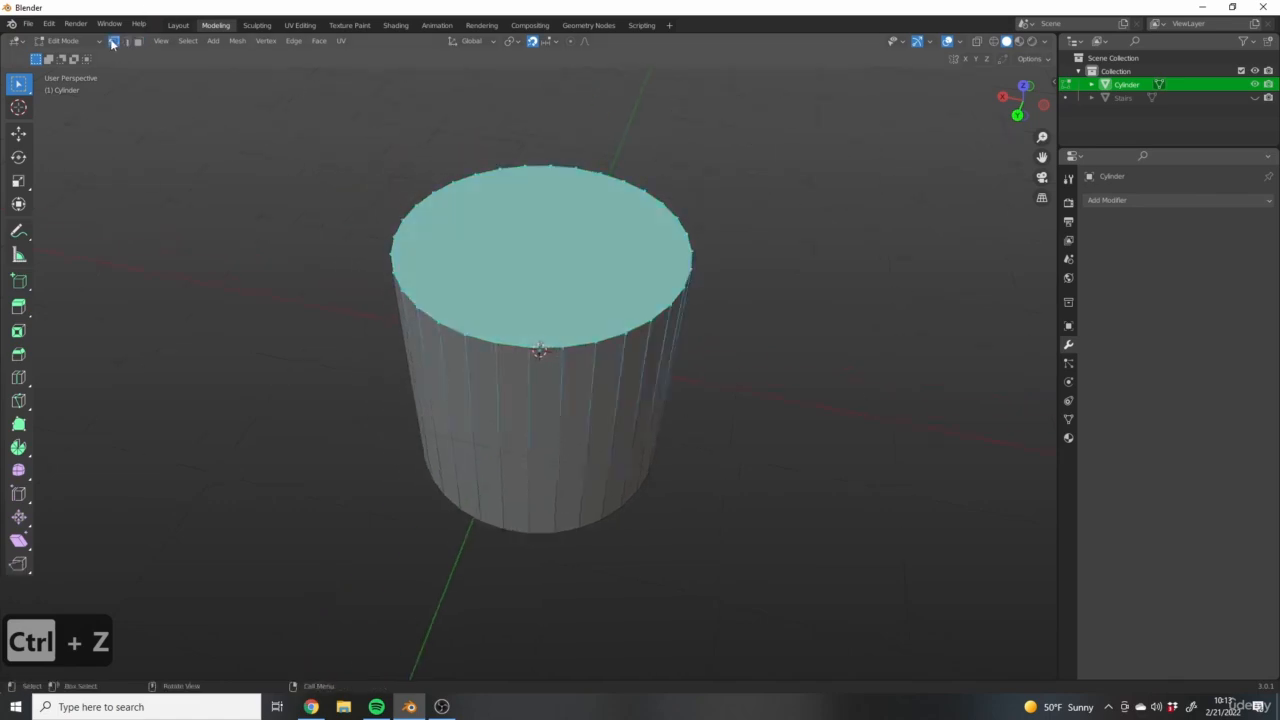
{"action": "middle_click_drag", "start_coordinate": [954, 401], "coordinate": [310, 240]}
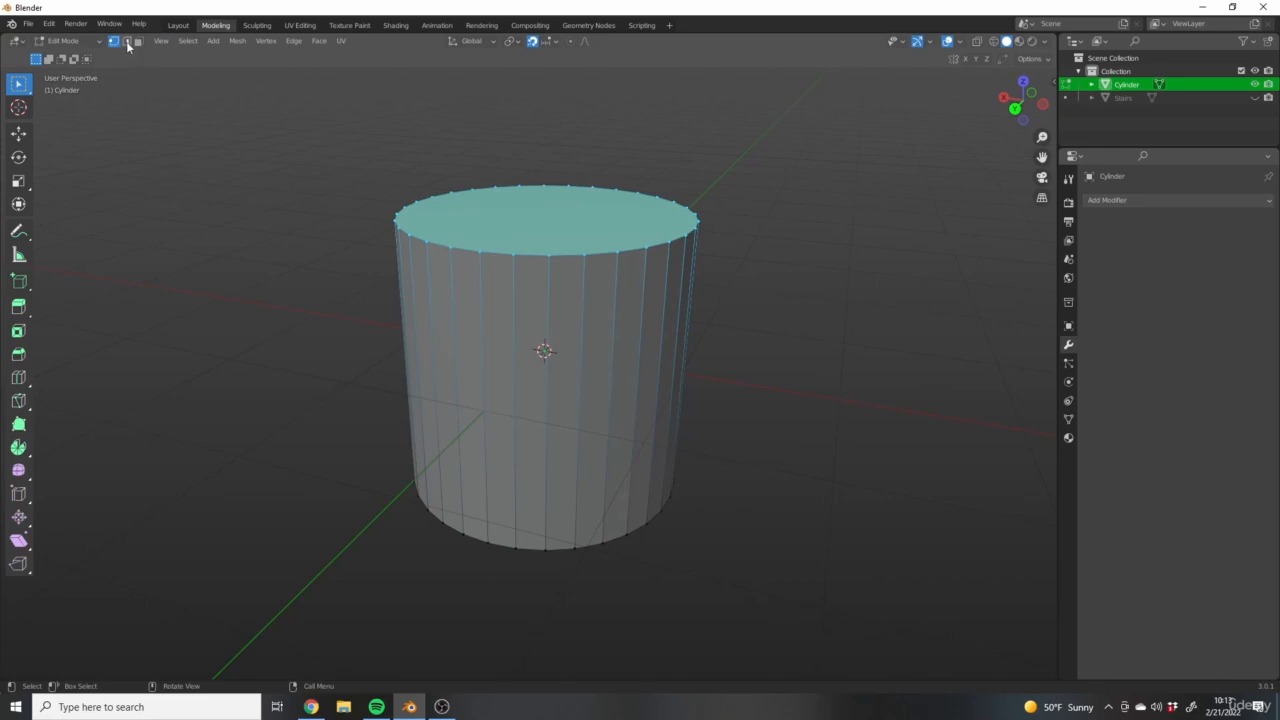
{"action": "left_click", "coordinate": [584, 255]}
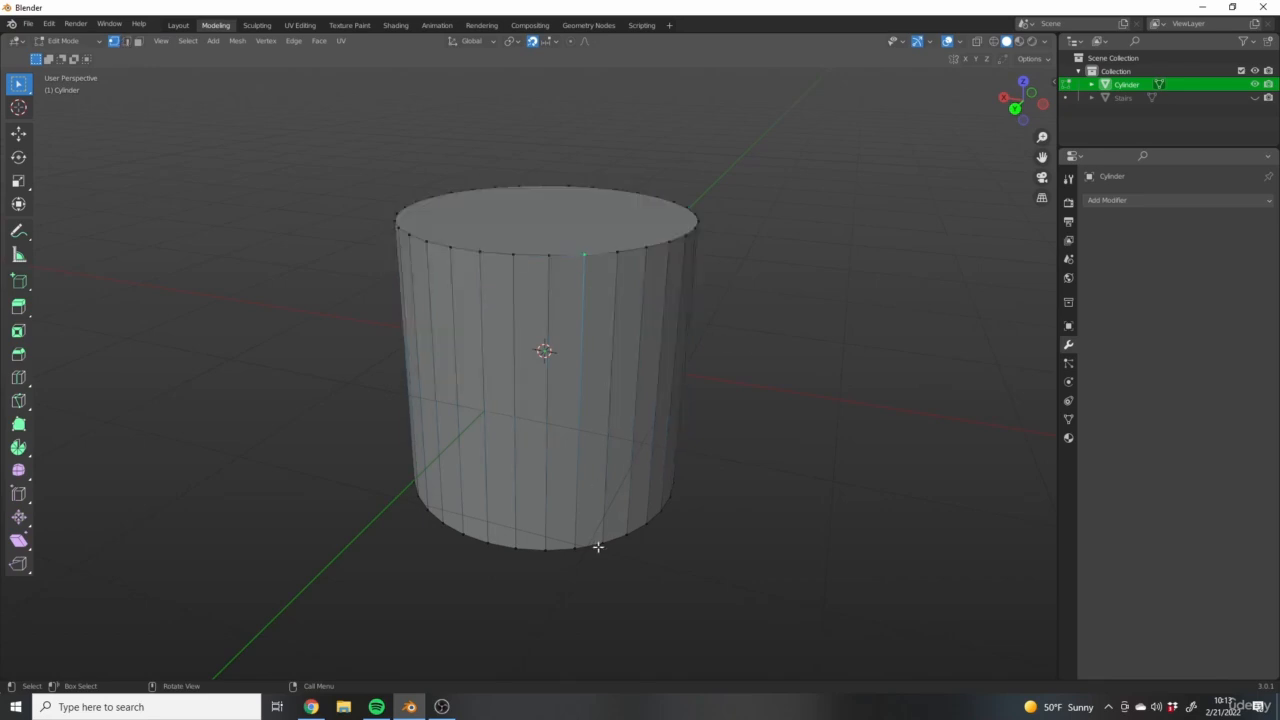
{"action": "left_click", "coordinate": [576, 547], "text": "shift"}
{"action": "key", "text": "x"}
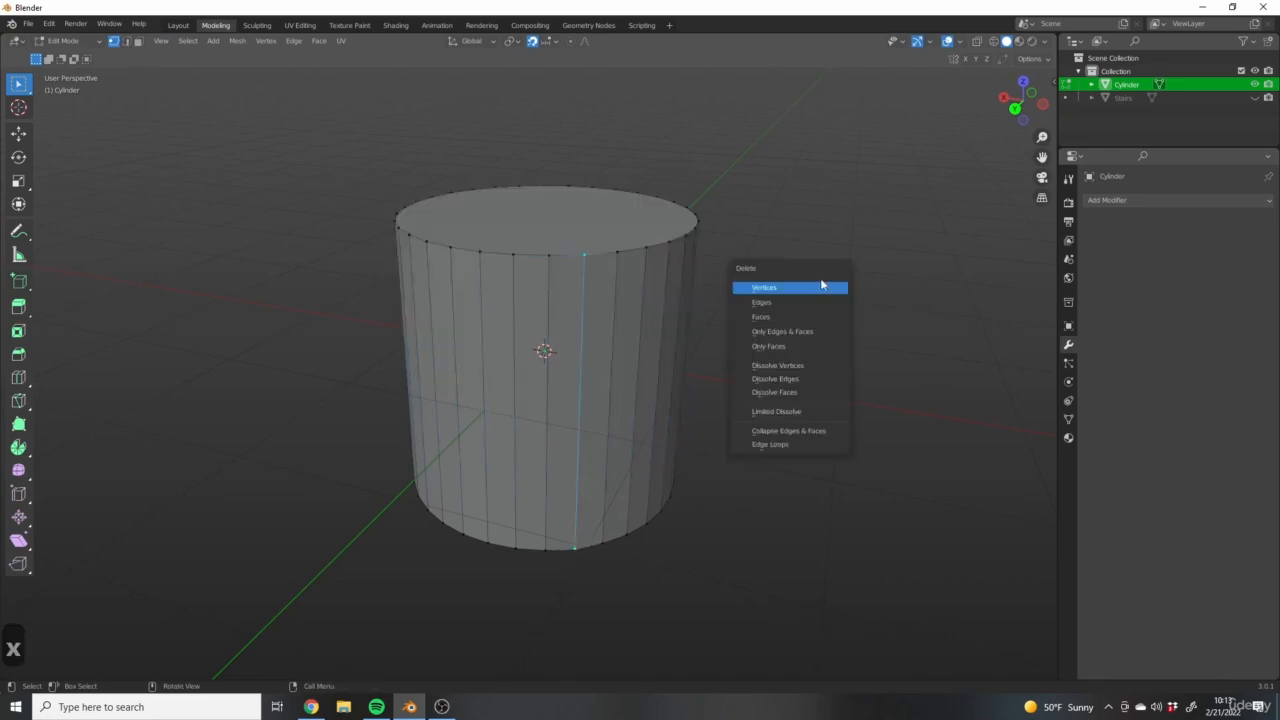
{"action": "key", "text": "x"}
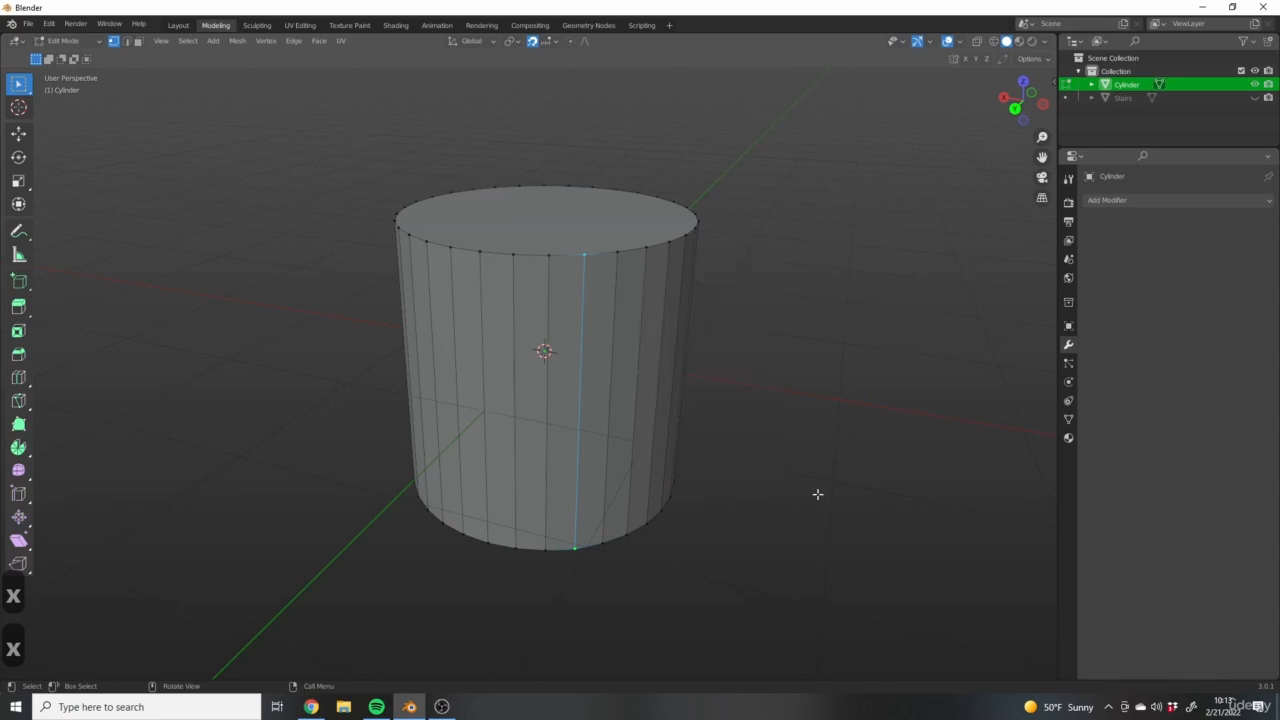
{"action": "middle_click_drag", "start_coordinate": [817, 491], "coordinate": [814, 474]}
{"action": "key", "text": "x"}
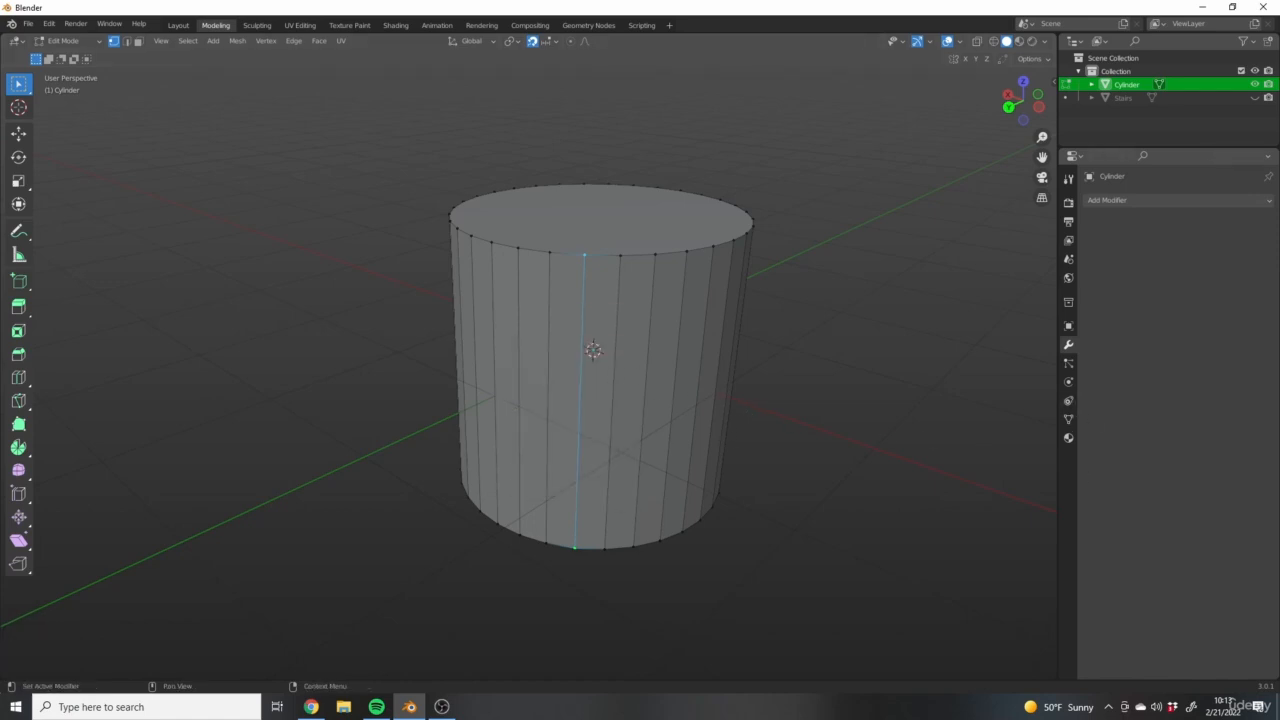
{"action": "scroll", "coordinate": [771, 351], "scroll_direction": "up", "scroll_amount": 1}
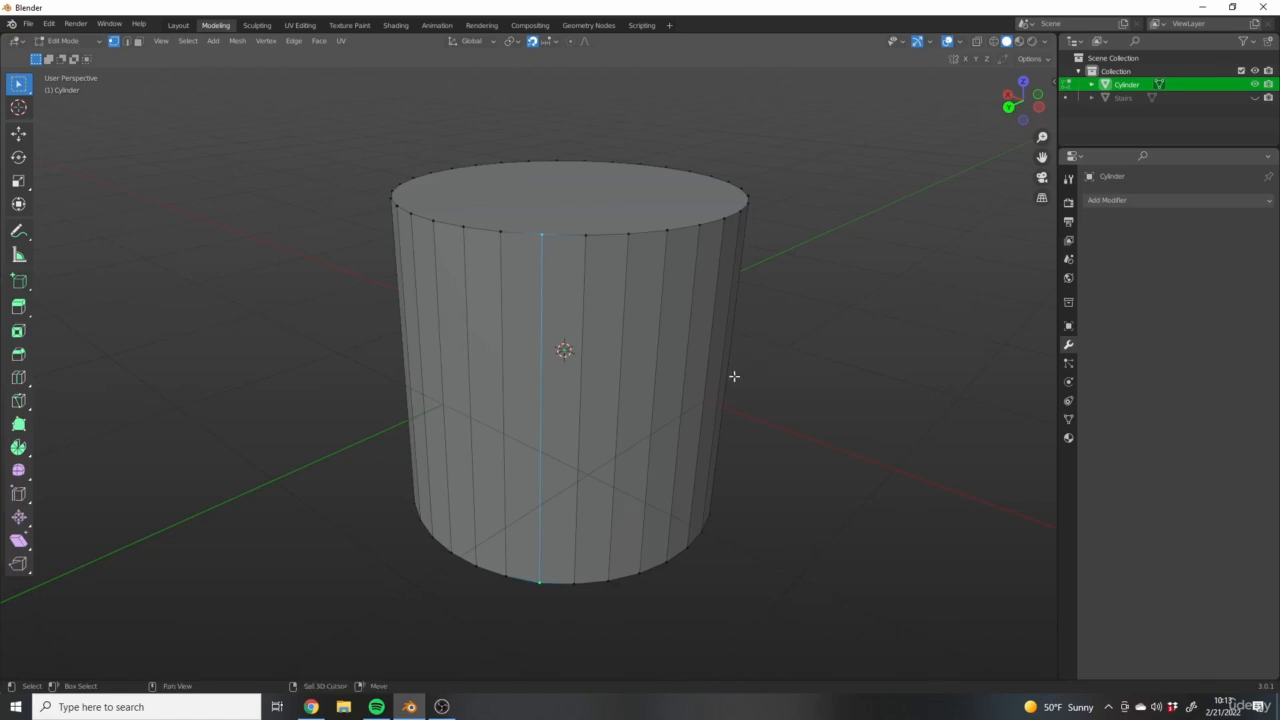
{"action": "middle_click_drag", "start_coordinate": [712, 372], "coordinate": [730, 340], "text": "shift"}
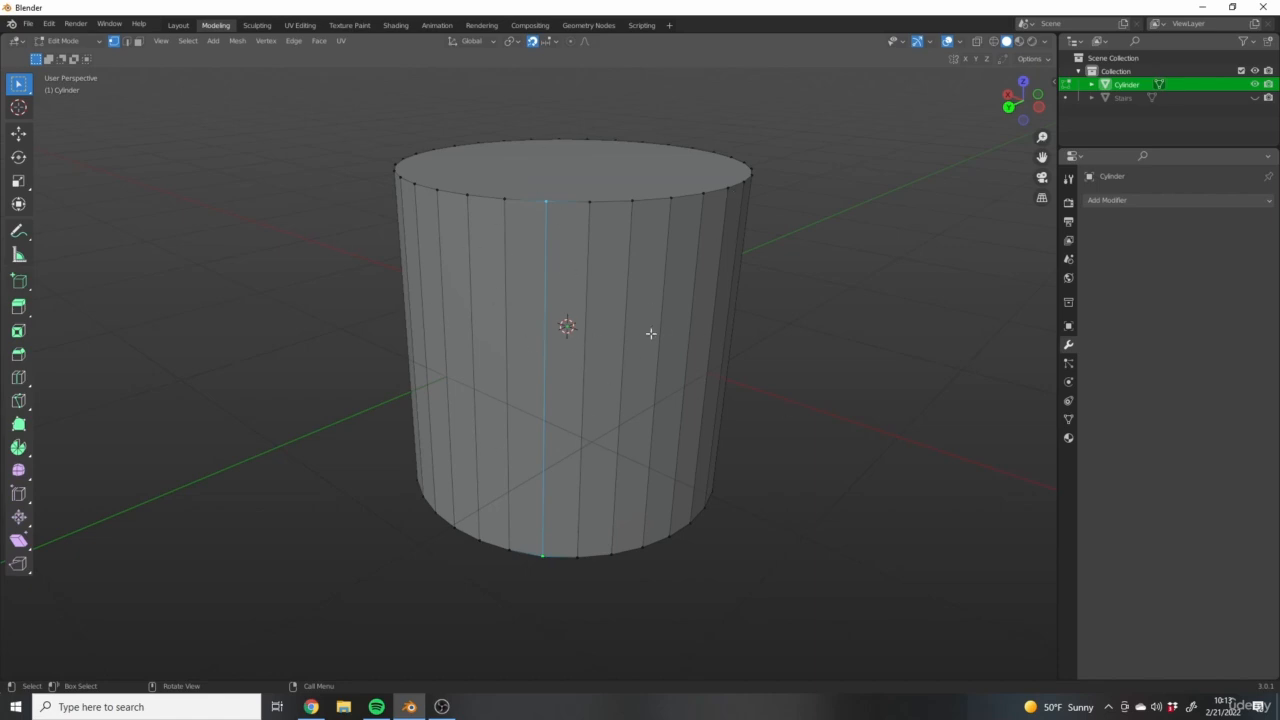
In edge selection, select the same vertical side edge, delete it with the Edges option, inspect the mesh and undo the deletion
{"action": "left_click", "coordinate": [128, 42]}
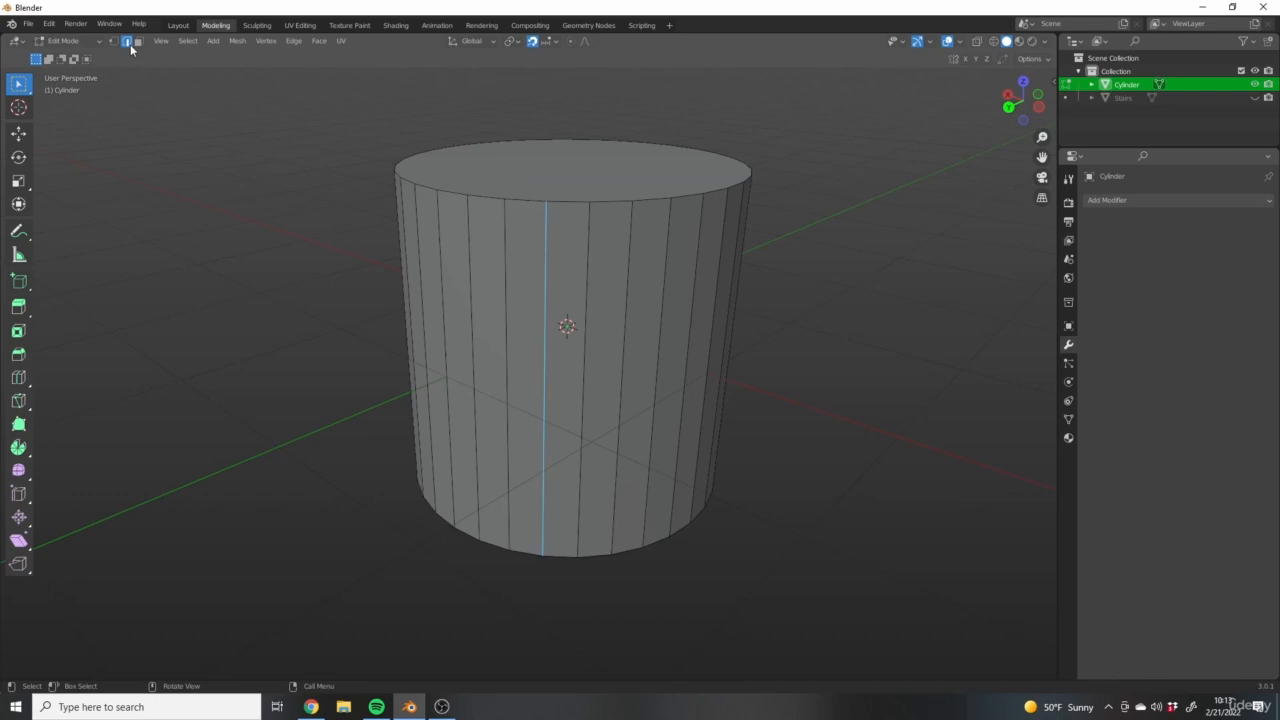
{"action": "left_click", "coordinate": [545, 286]}
{"action": "key", "text": "x"}
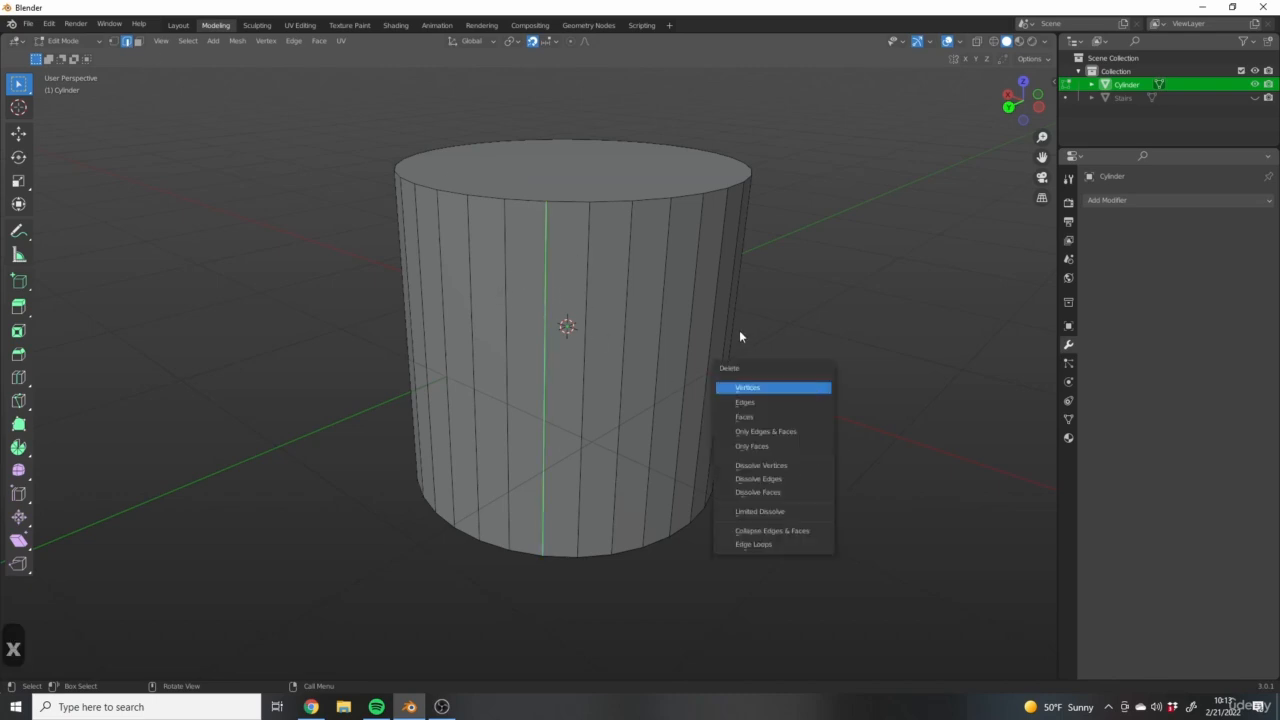
{"action": "left_click", "coordinate": [751, 404]}
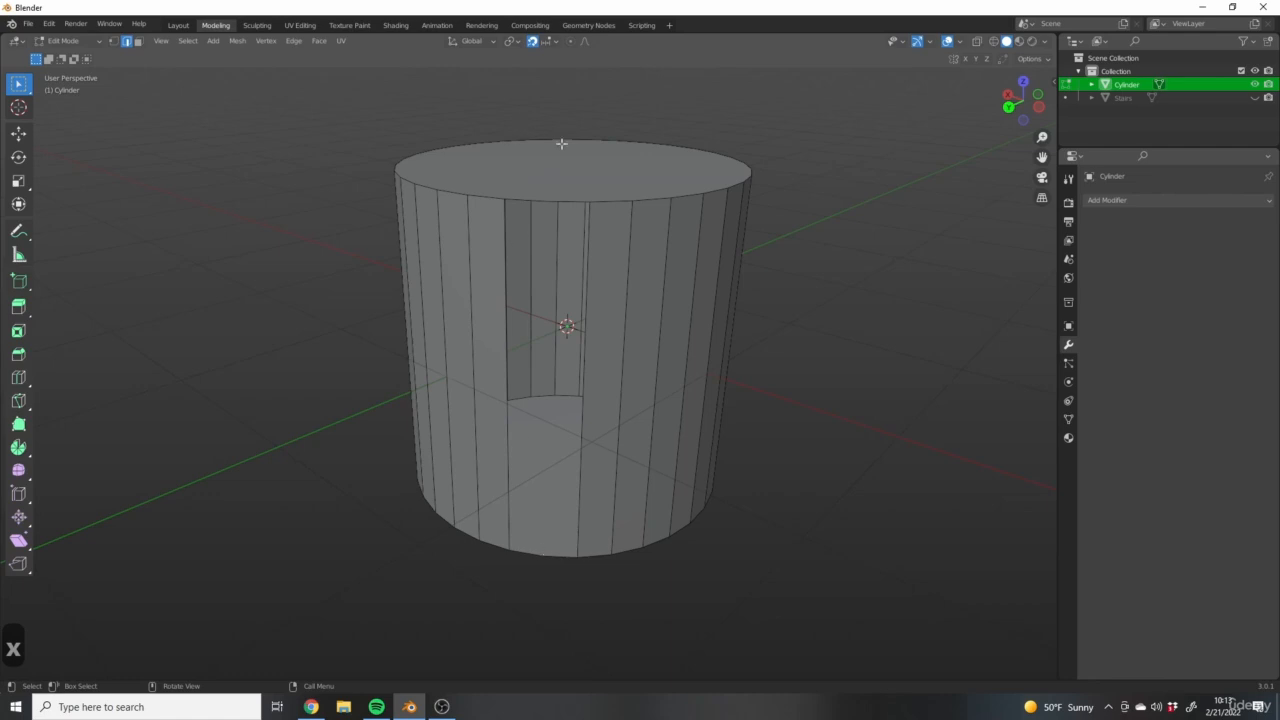
{"action": "middle_click_drag", "start_coordinate": [527, 396], "coordinate": [466, 351]}
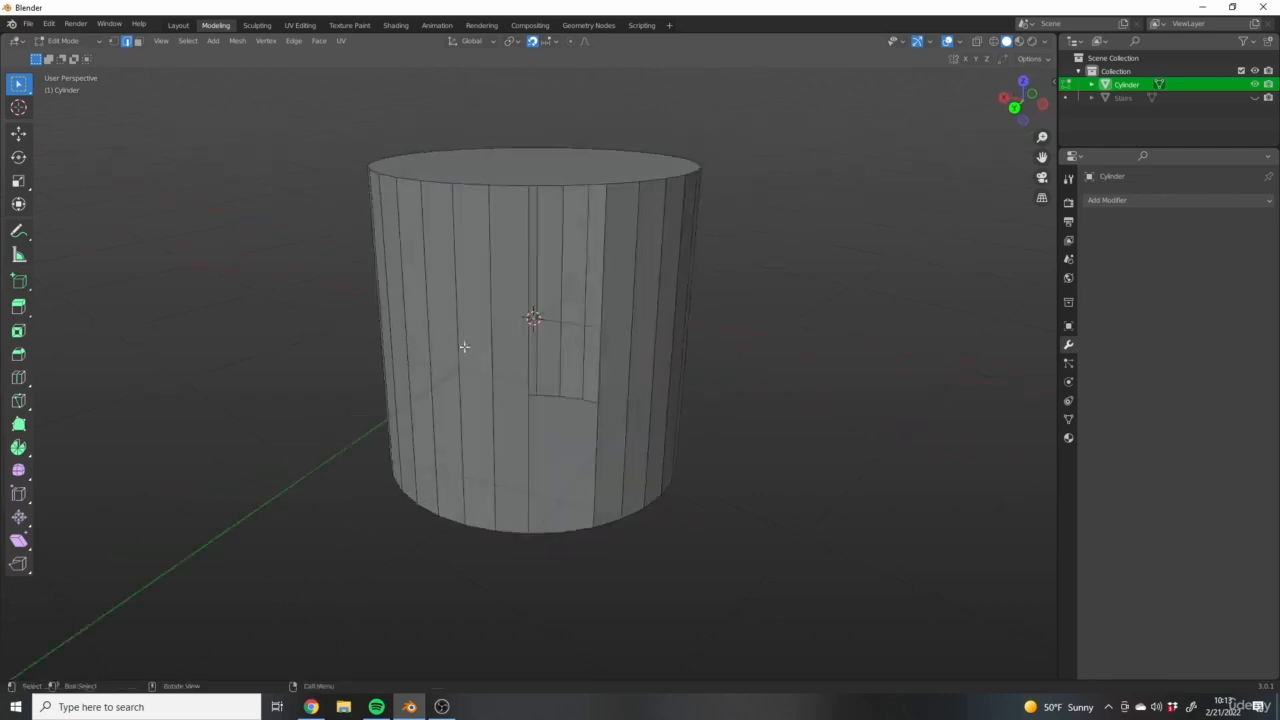
{"action": "key", "text": "ctrl+z"}
{"action": "middle_click_drag", "start_coordinate": [646, 331], "coordinate": [813, 311]}
{"action": "middle_click_drag", "start_coordinate": [660, 241], "coordinate": [629, 234]}
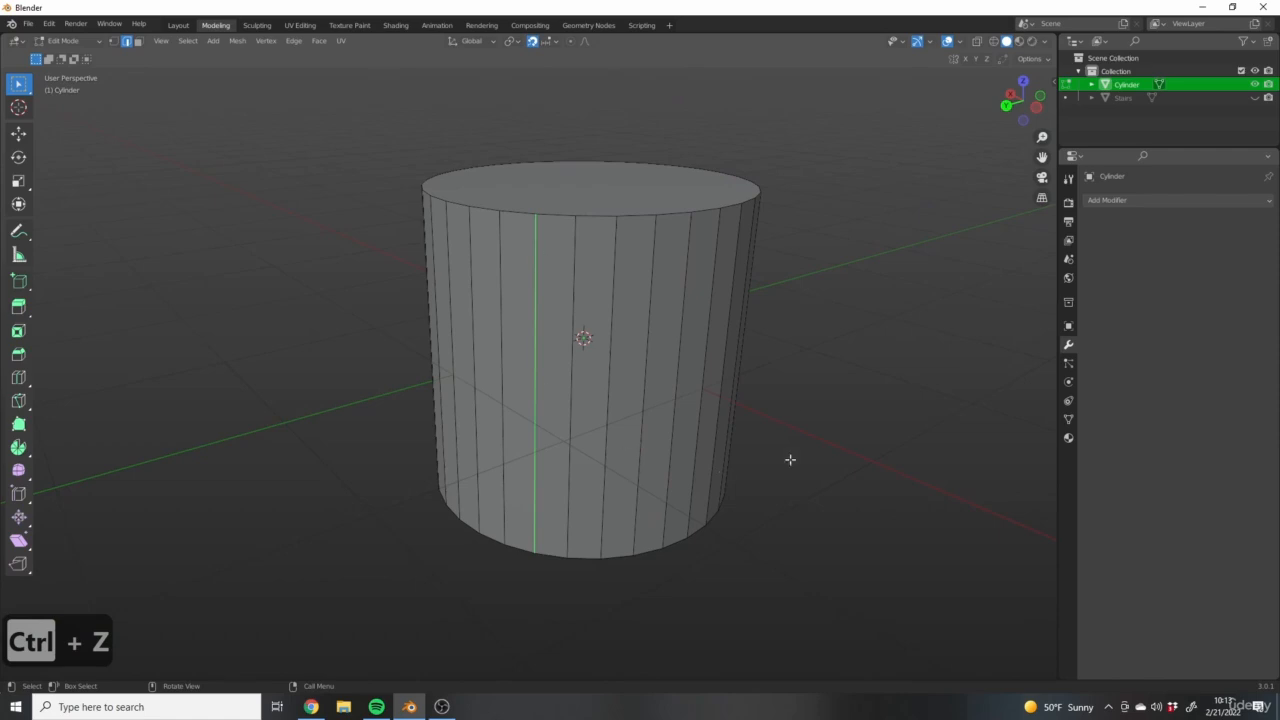
Dissolve the selected vertical edge with Dissolve Edges and inspect the merged side face in vertex selection
{"action": "key", "text": "x"}
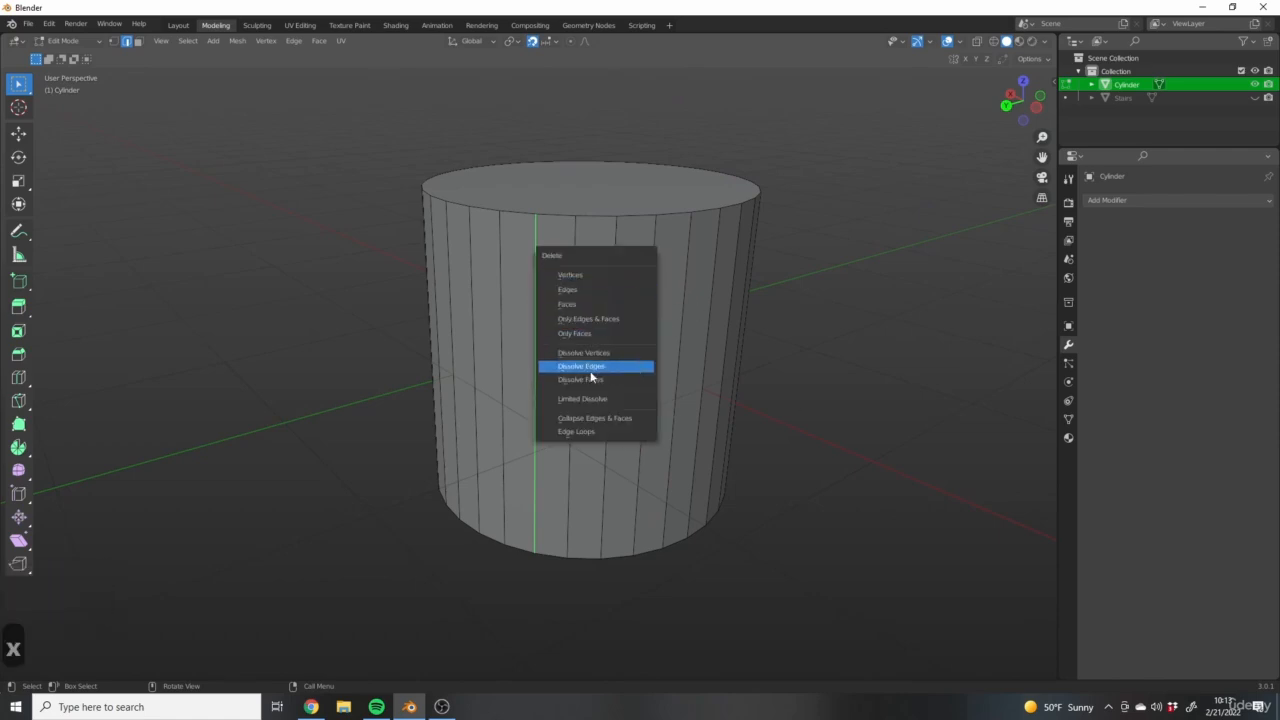
{"action": "left_click", "coordinate": [594, 367]}
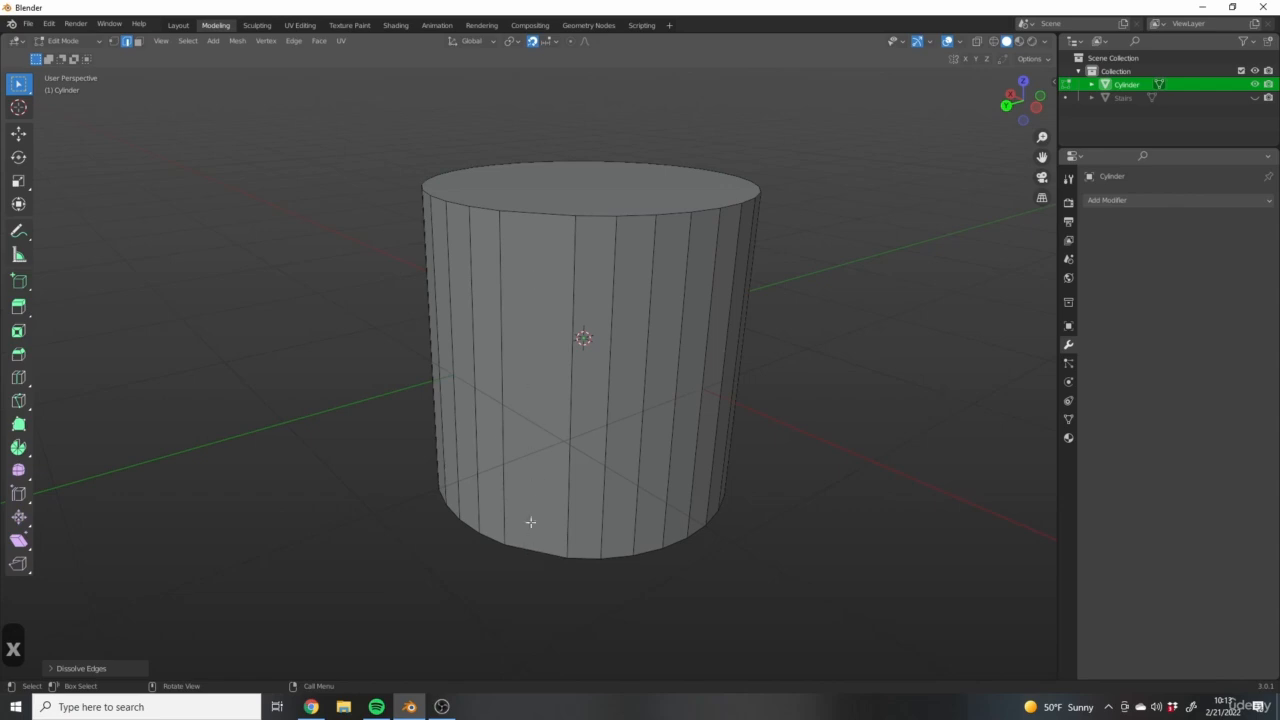
{"action": "left_click", "coordinate": [113, 41]}
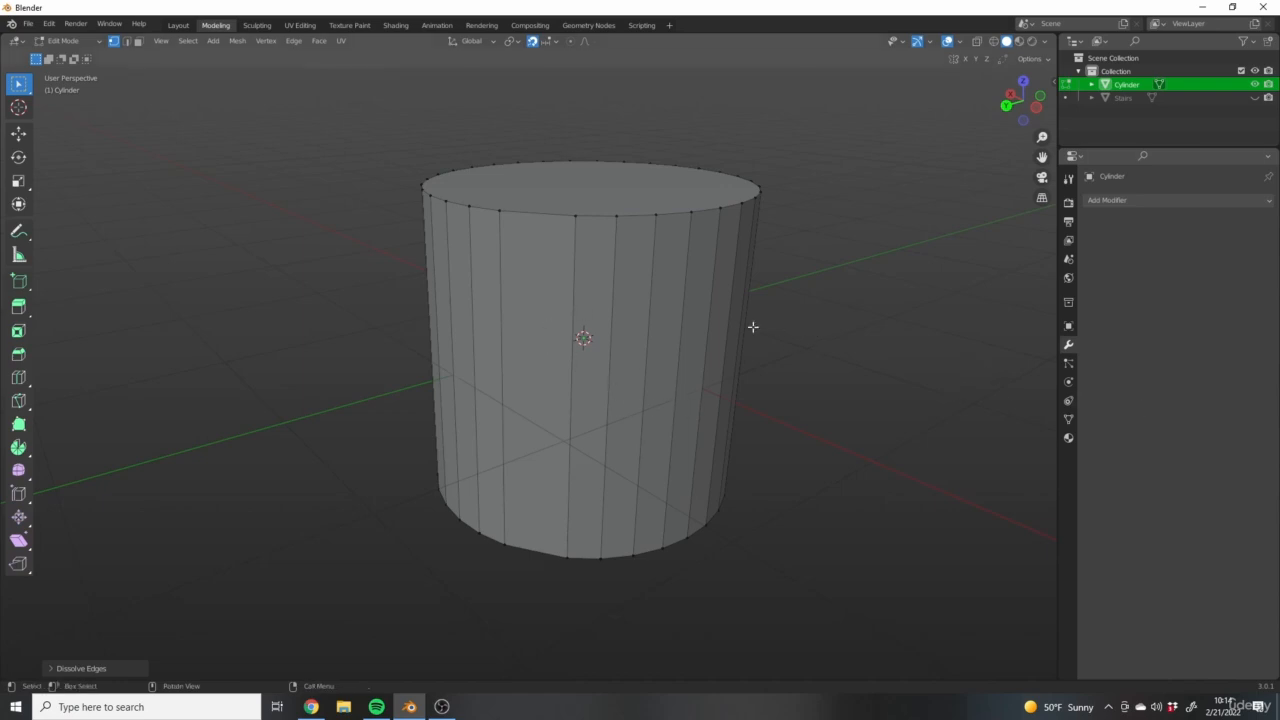
{"action": "middle_click_drag", "start_coordinate": [753, 327], "coordinate": [763, 333]}
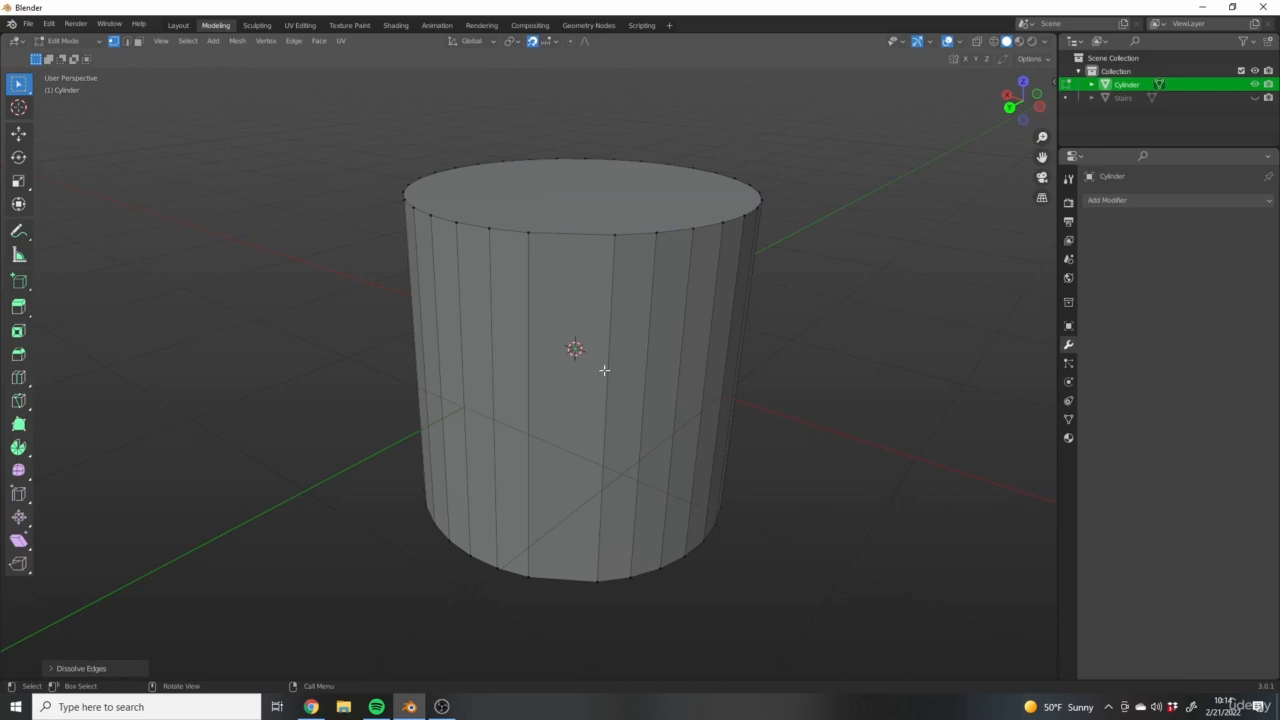
{"action": "middle_click_drag", "start_coordinate": [676, 300], "coordinate": [700, 271]}
Delete the cylinder in Object Mode and add a cube mesh in its place
{"action": "key", "text": "Tab"}
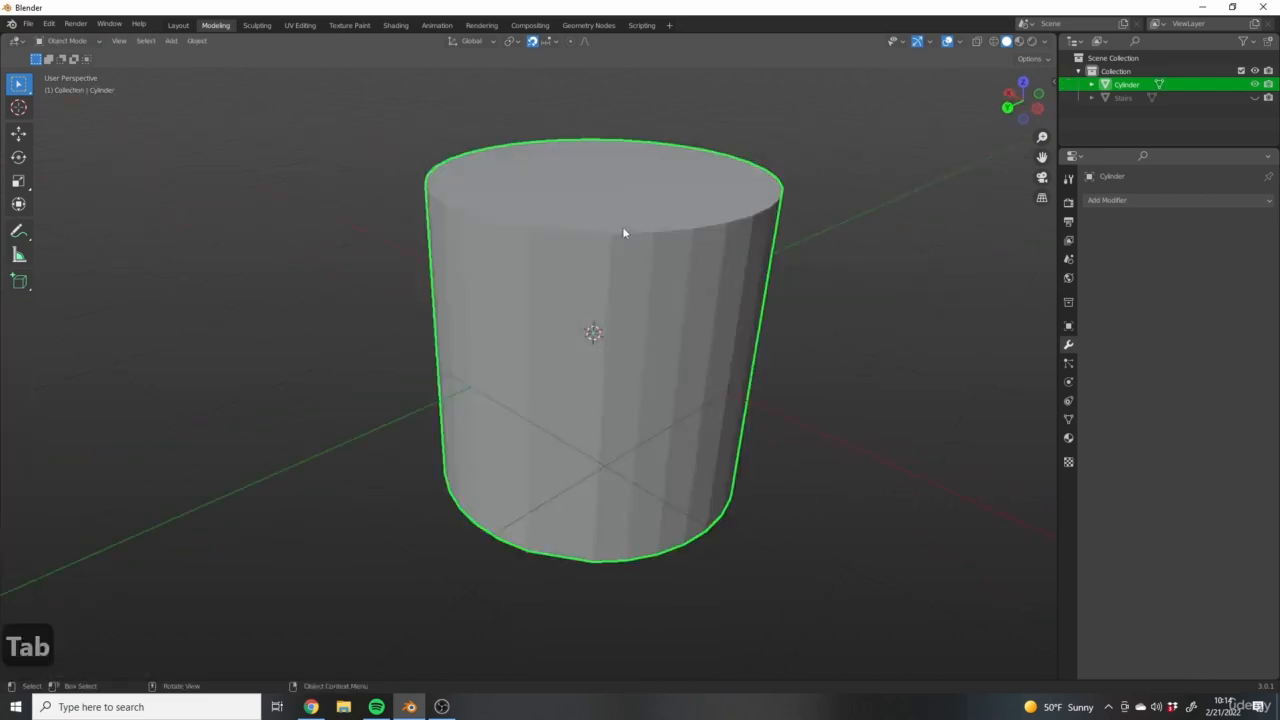
{"action": "key", "text": "x"}
{"action": "left_click", "coordinate": [634, 277]}
{"action": "key", "text": "shift+a"}
{"action": "mouse_move", "coordinate": [588, 349]}
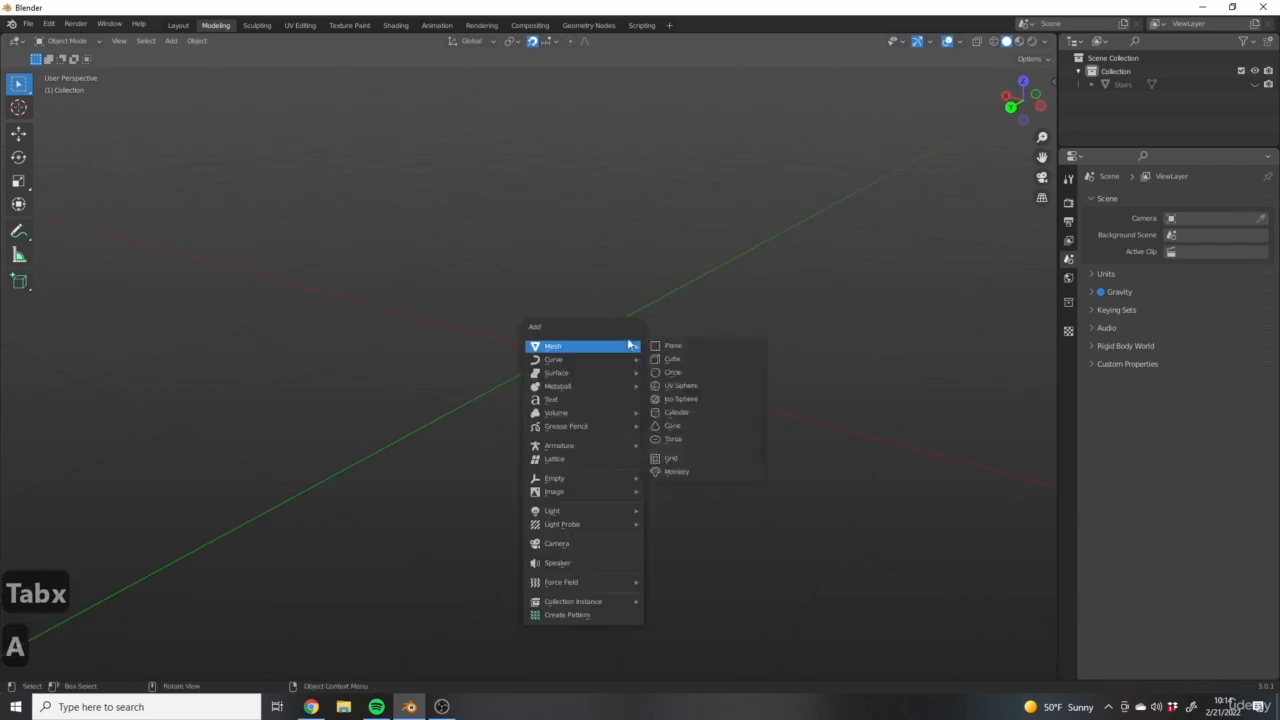
{"action": "left_click", "coordinate": [690, 358]}
In Edit Mode with face selection, select the cube's top face and the adjacent side face
{"action": "key", "text": "Tab"}
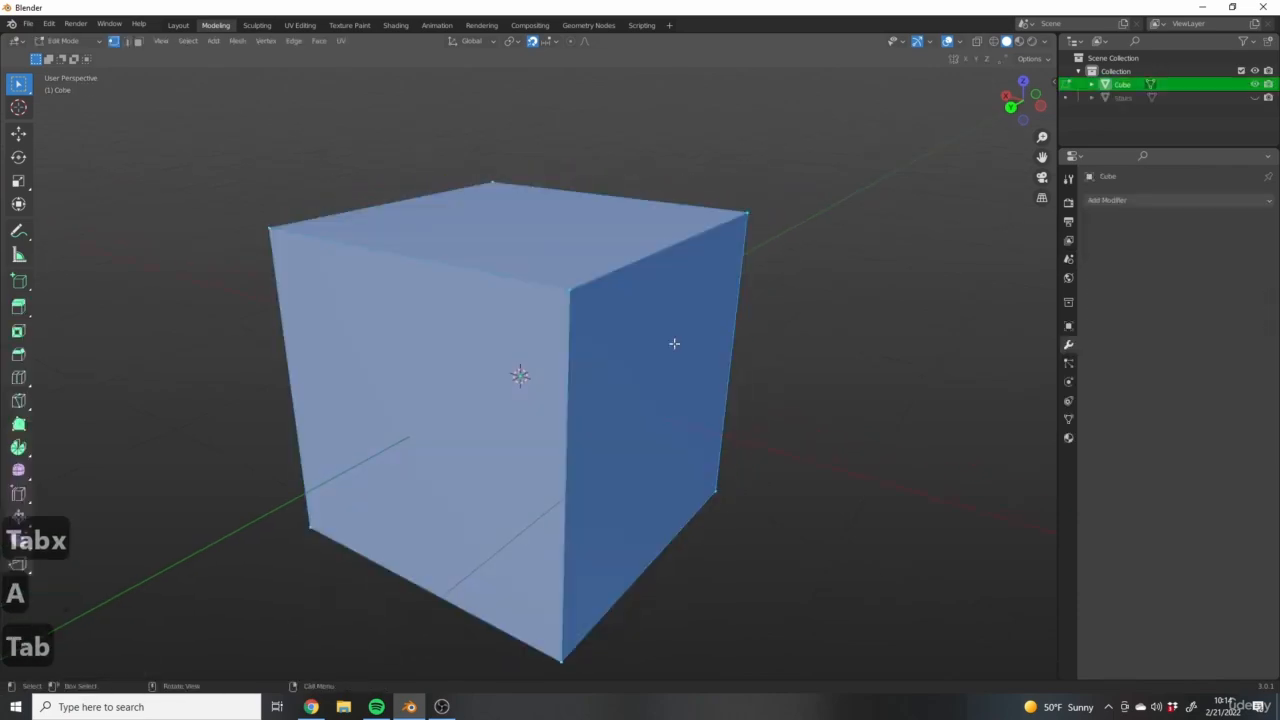
{"action": "left_click", "coordinate": [138, 42]}
{"action": "left_click", "coordinate": [529, 224]}
{"action": "left_click", "coordinate": [654, 300], "text": "shift"}
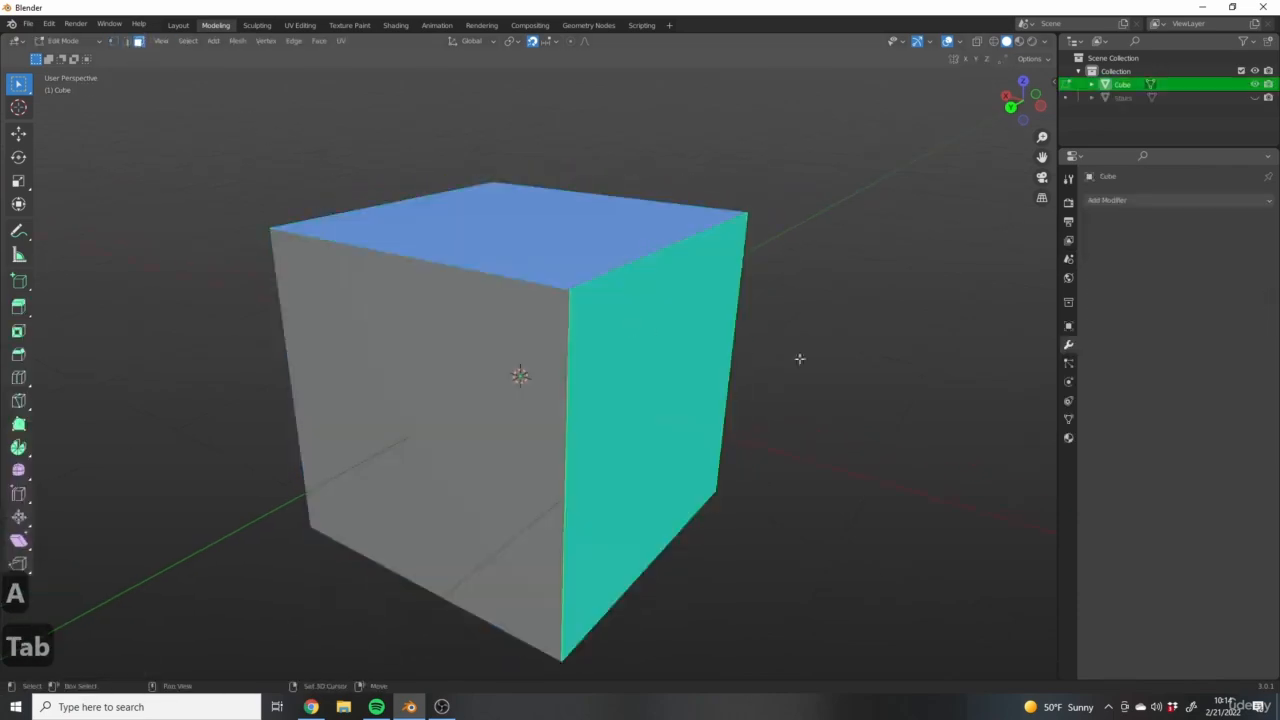
{"action": "middle_click_drag", "start_coordinate": [797, 357], "coordinate": [551, 297]}
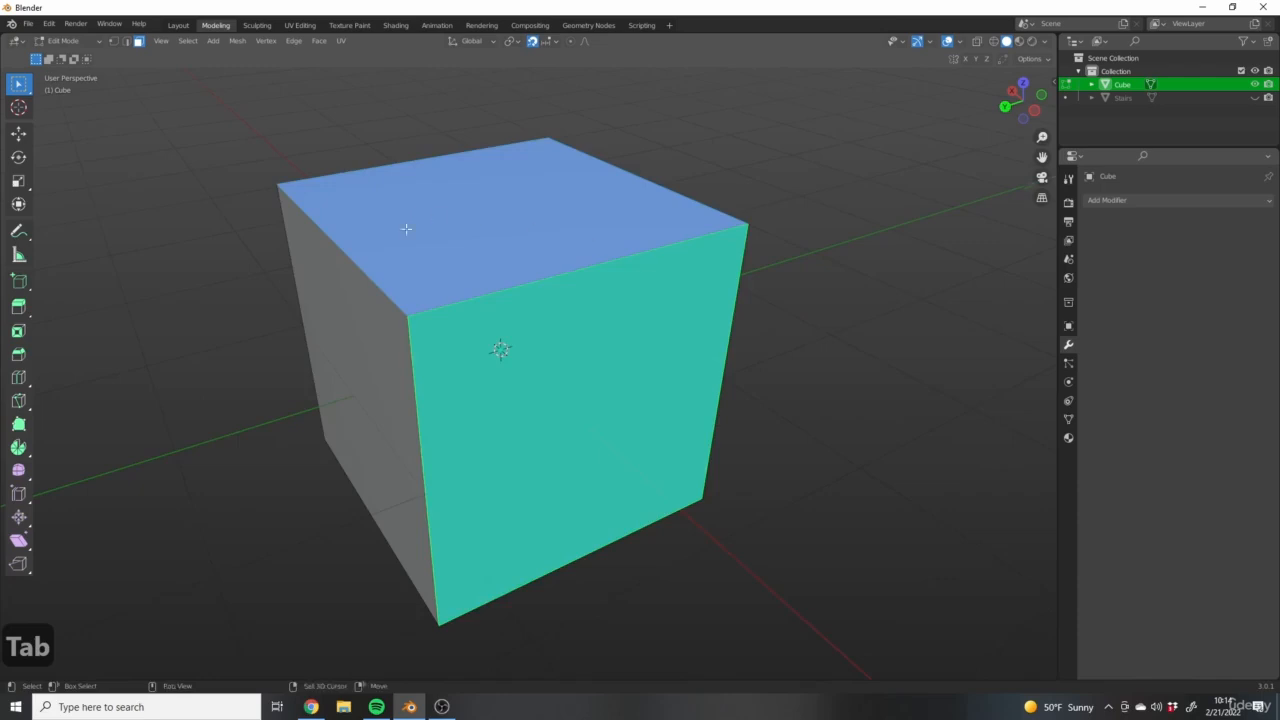
{"action": "scroll", "coordinate": [662, 119], "scroll_direction": "up", "scroll_amount": 2}
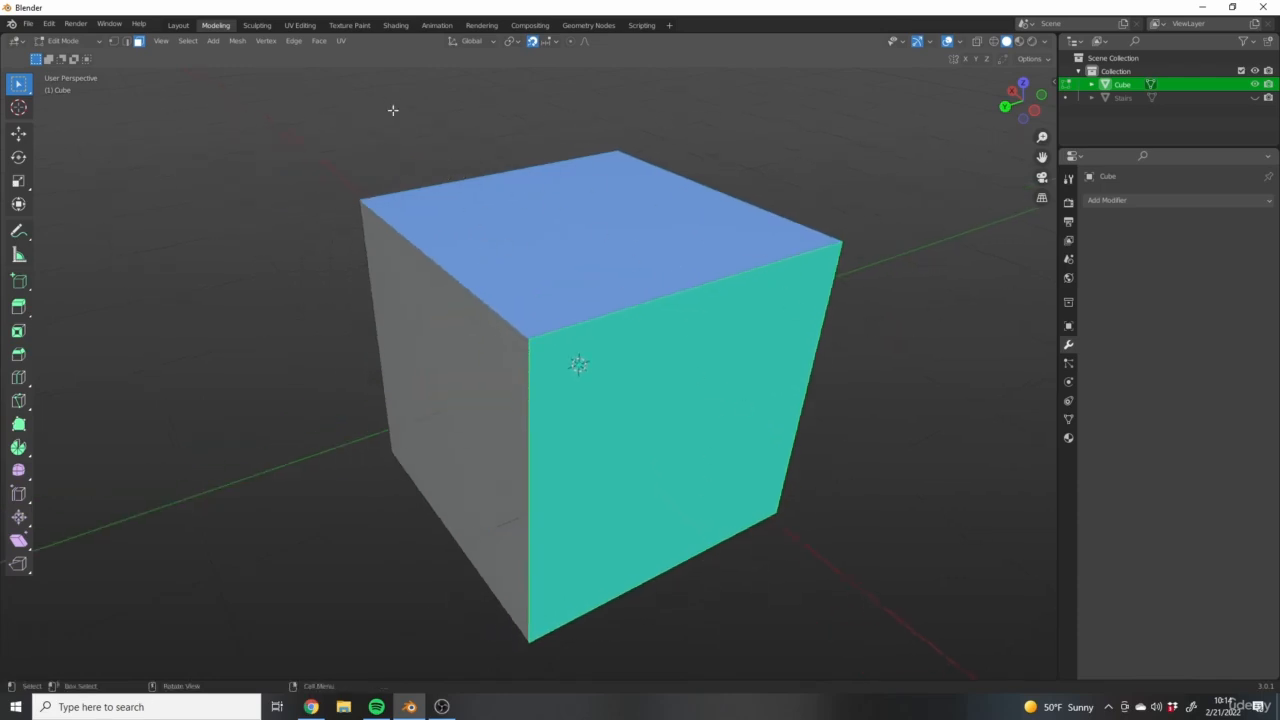
{"action": "middle_click_drag", "start_coordinate": [687, 467], "coordinate": [796, 448]}
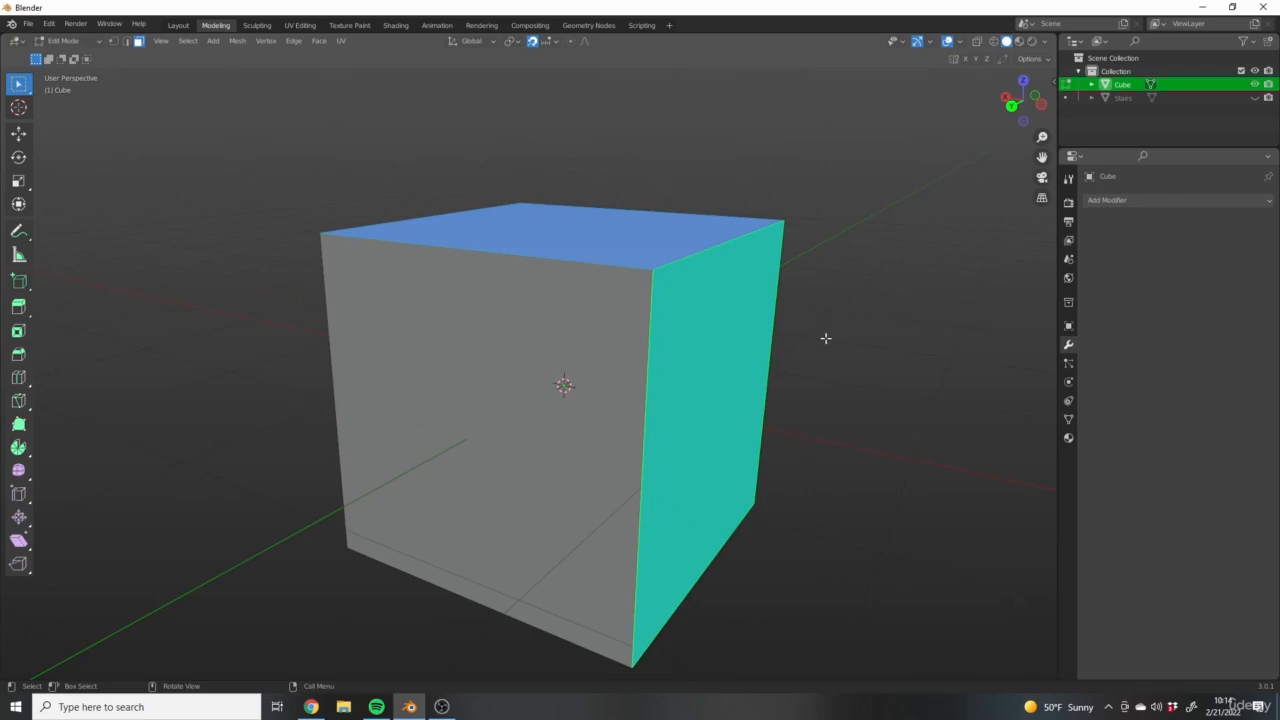
Merge the two selected faces with Dissolve Faces, inspect the shape in Object Mode and undo the dissolve
{"action": "key", "text": "x"}
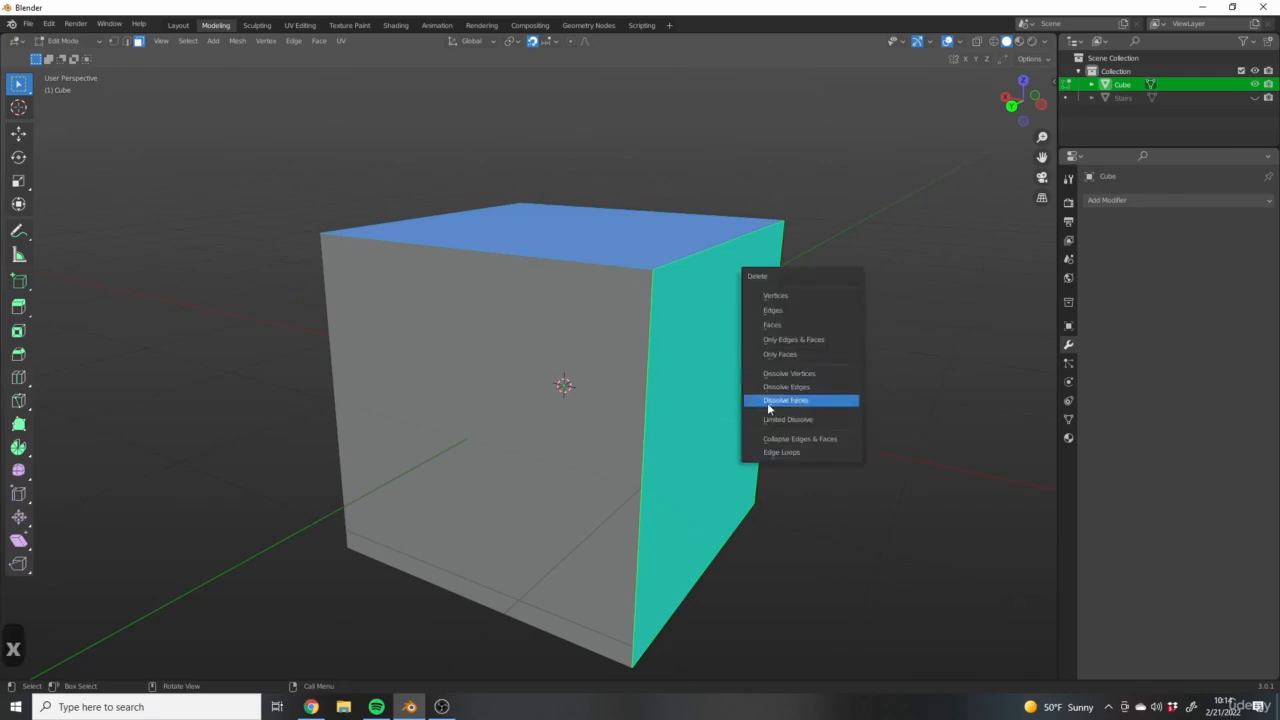
{"action": "left_click", "coordinate": [768, 405]}
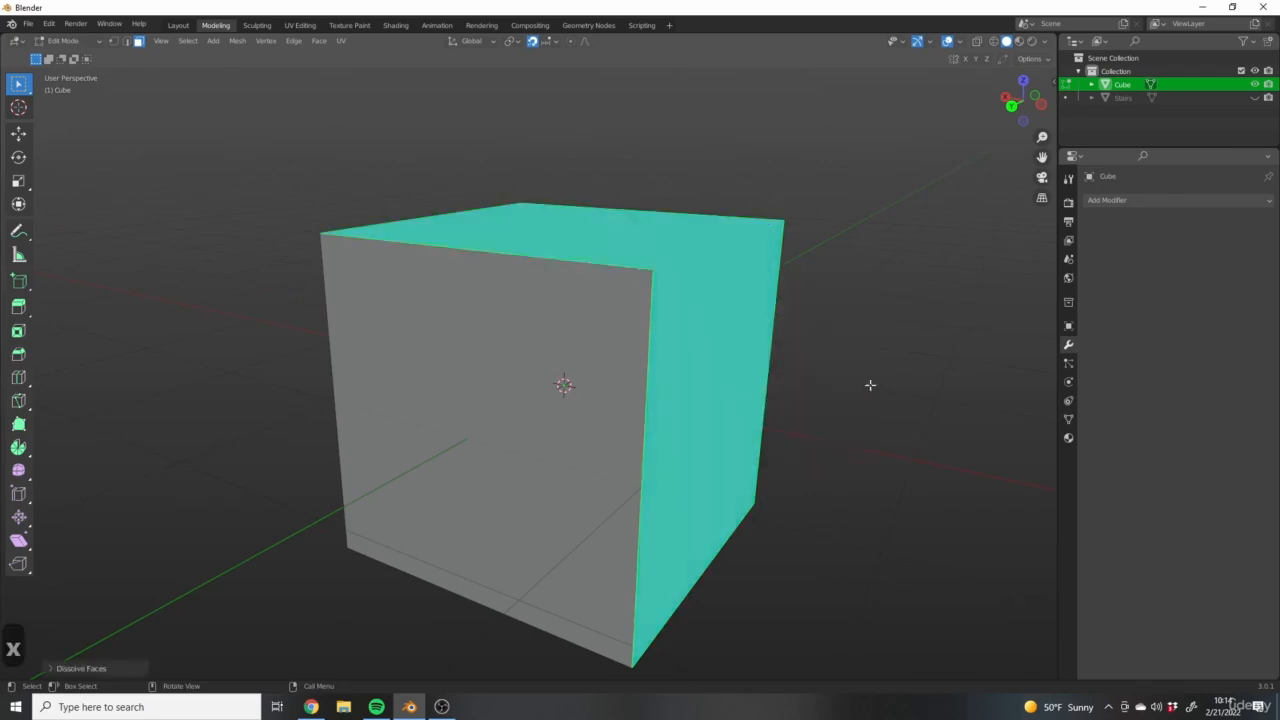
{"action": "middle_click_drag", "start_coordinate": [869, 383], "coordinate": [817, 363]}
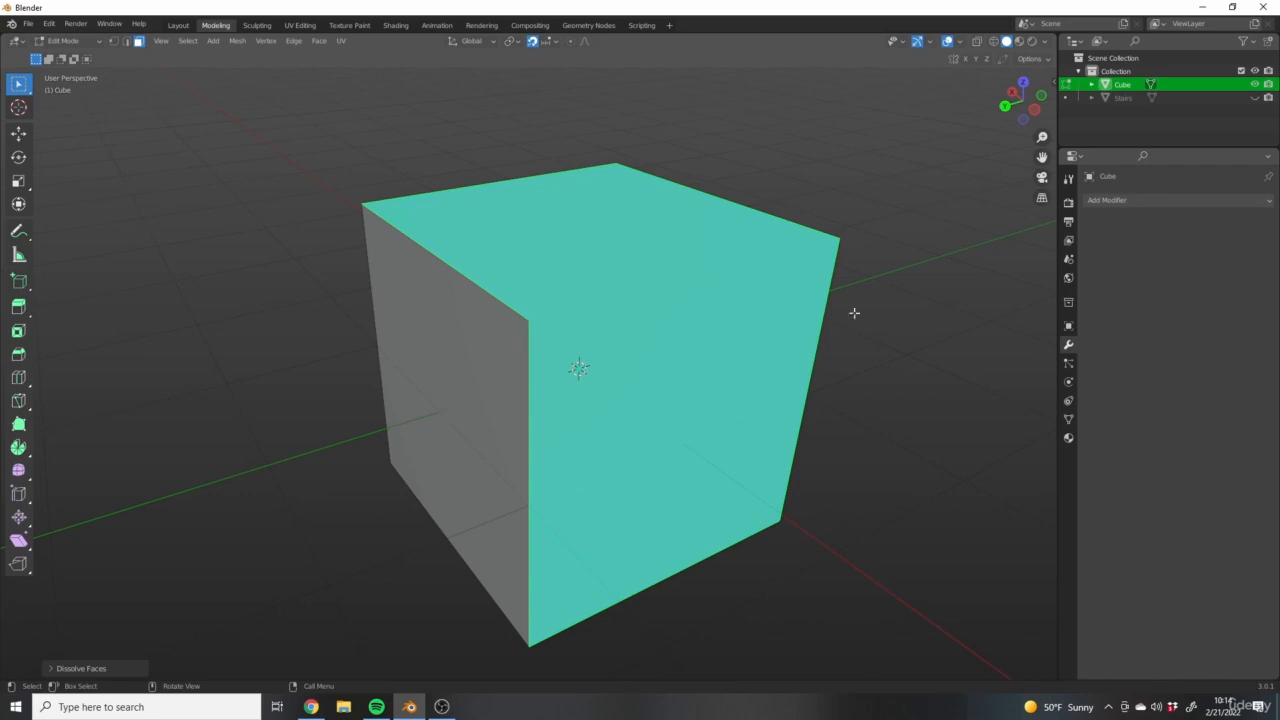
{"action": "key", "text": "z"}
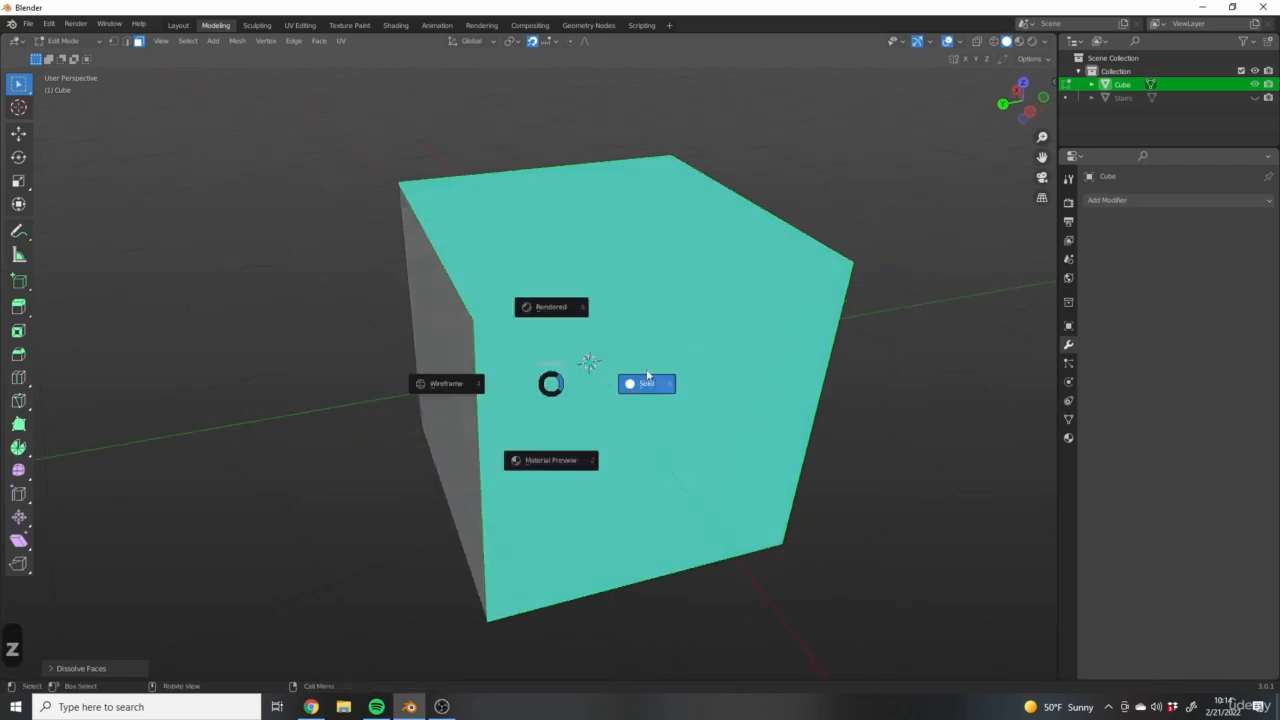
{"action": "key", "text": "Tab"}
{"action": "mouse_move", "coordinate": [657, 340]}
{"action": "middle_mouse_down"}
{"action": "mouse_move", "coordinate": [510, 212]}
{"action": "mouse_move", "coordinate": [553, 210]}
{"action": "mouse_move", "coordinate": [700, 386]}
{"action": "mouse_move", "coordinate": [586, 346]}
{"action": "mouse_move", "coordinate": [617, 331]}
{"action": "middle_mouse_up"}
{"action": "key", "text": "Tab"}
{"action": "left_click", "coordinate": [617, 331]}
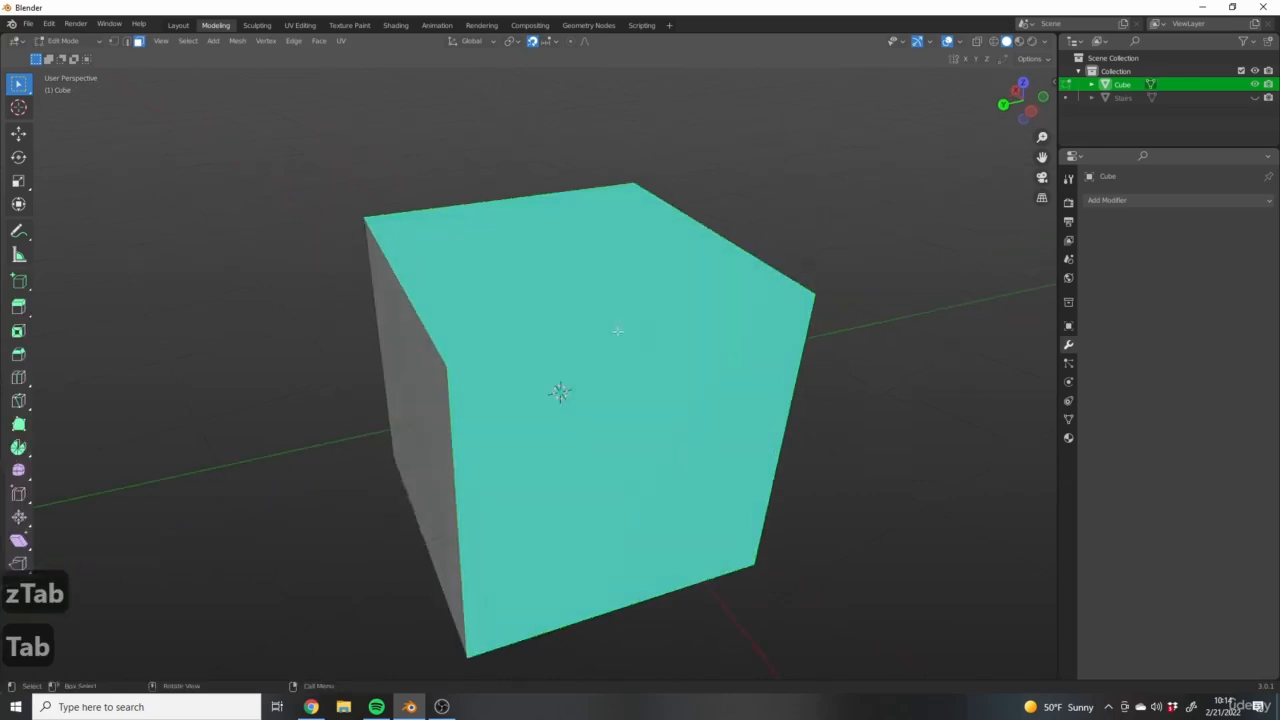
{"action": "key", "text": "ctrl+z"}
{"action": "key", "text": "ctrl+z"}
{"action": "key", "text": "ctrl+z"}
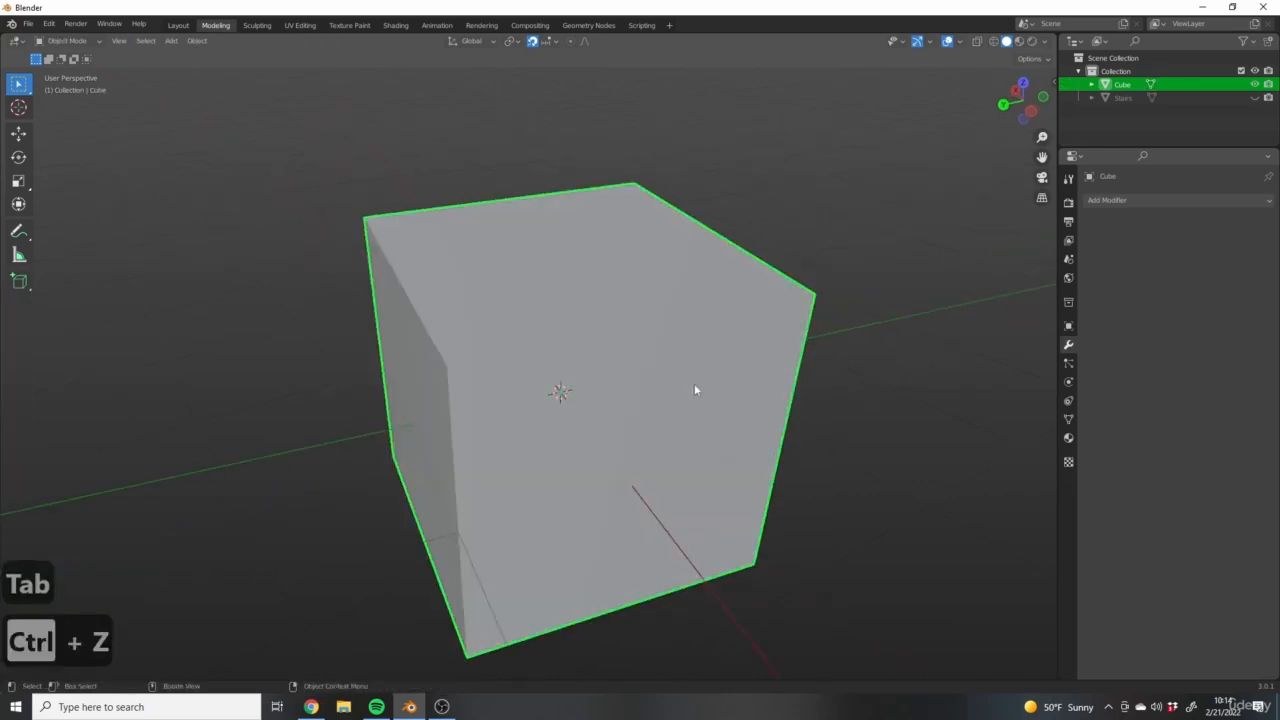
Apply Dissolve Edges to the cube's selected top and side faces and inspect the remaining geometry
{"action": "middle_click_drag", "start_coordinate": [563, 317], "coordinate": [535, 318], "text": "shift"}
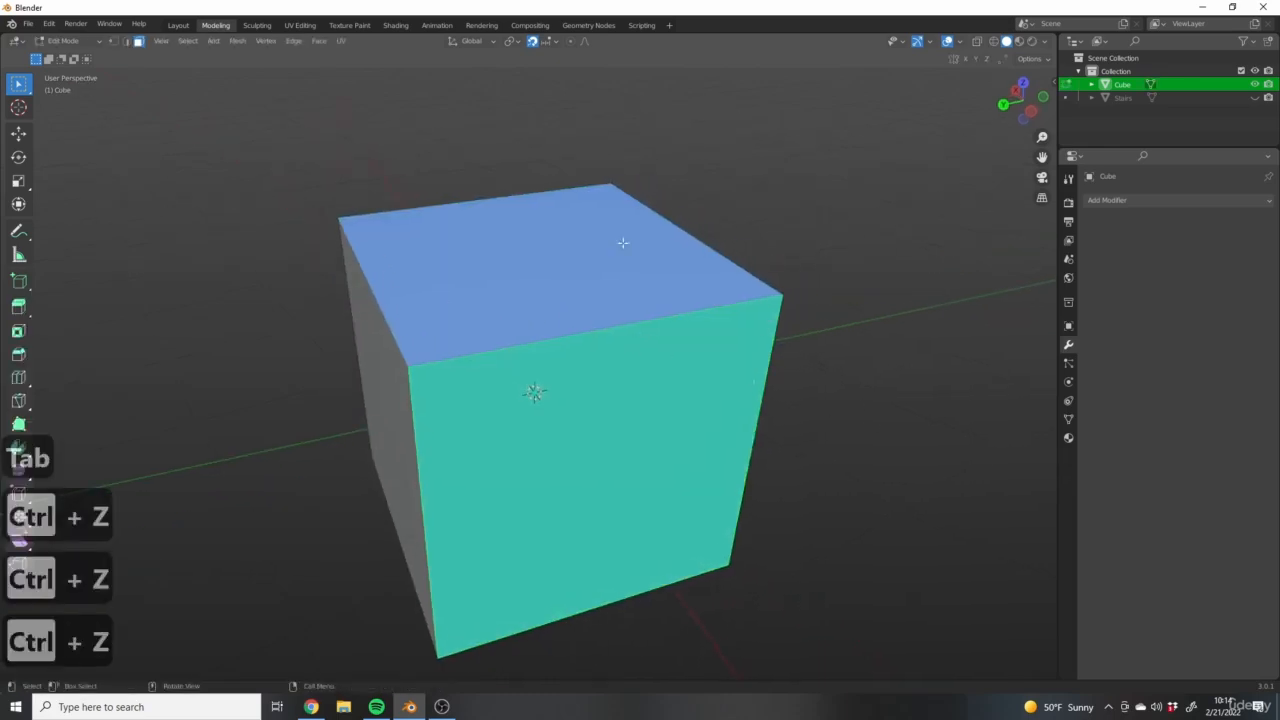
{"action": "middle_click_drag", "start_coordinate": [605, 410], "coordinate": [586, 349]}
{"action": "middle_click_drag", "start_coordinate": [669, 349], "coordinate": [653, 337]}
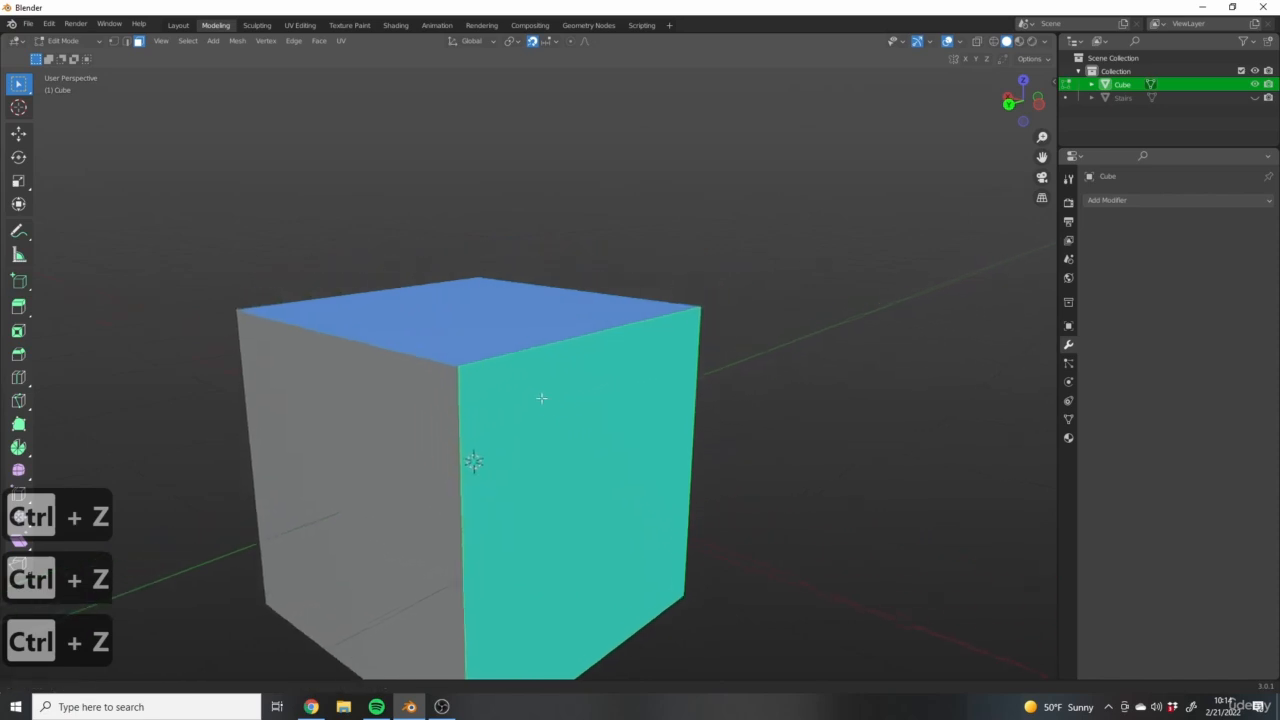
{"action": "key", "text": "x"}
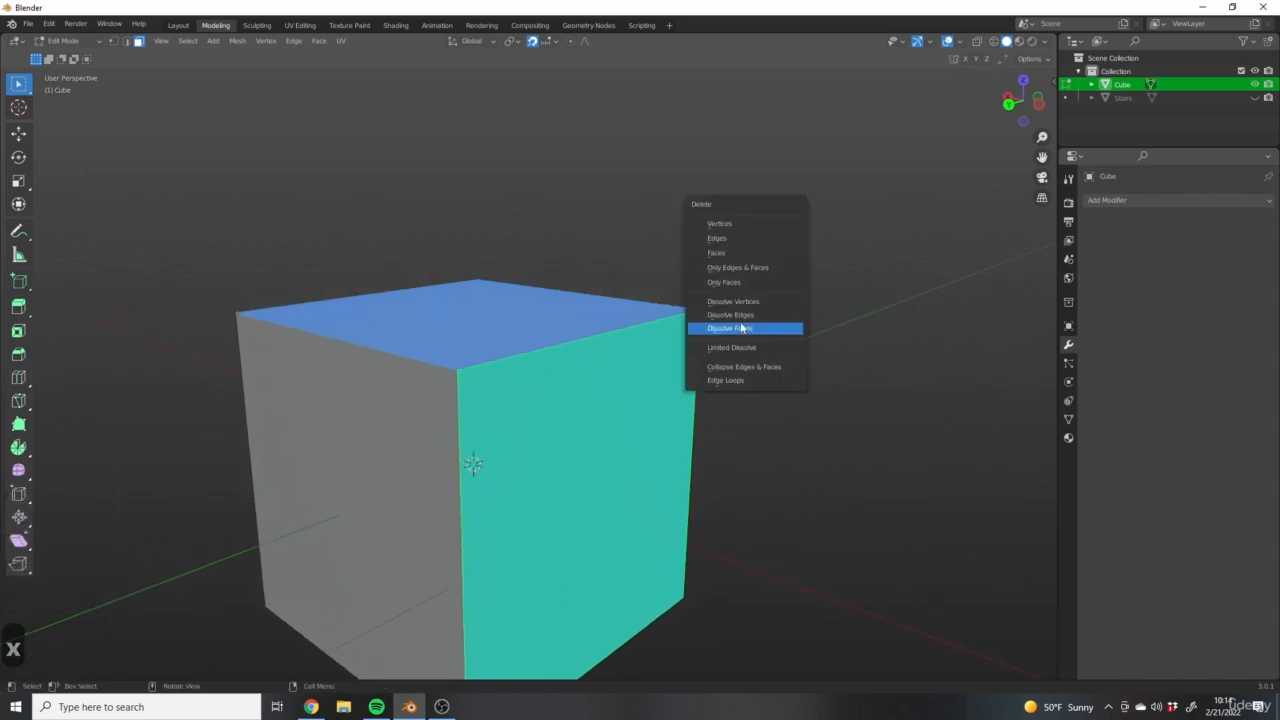
{"action": "left_click", "coordinate": [747, 318]}
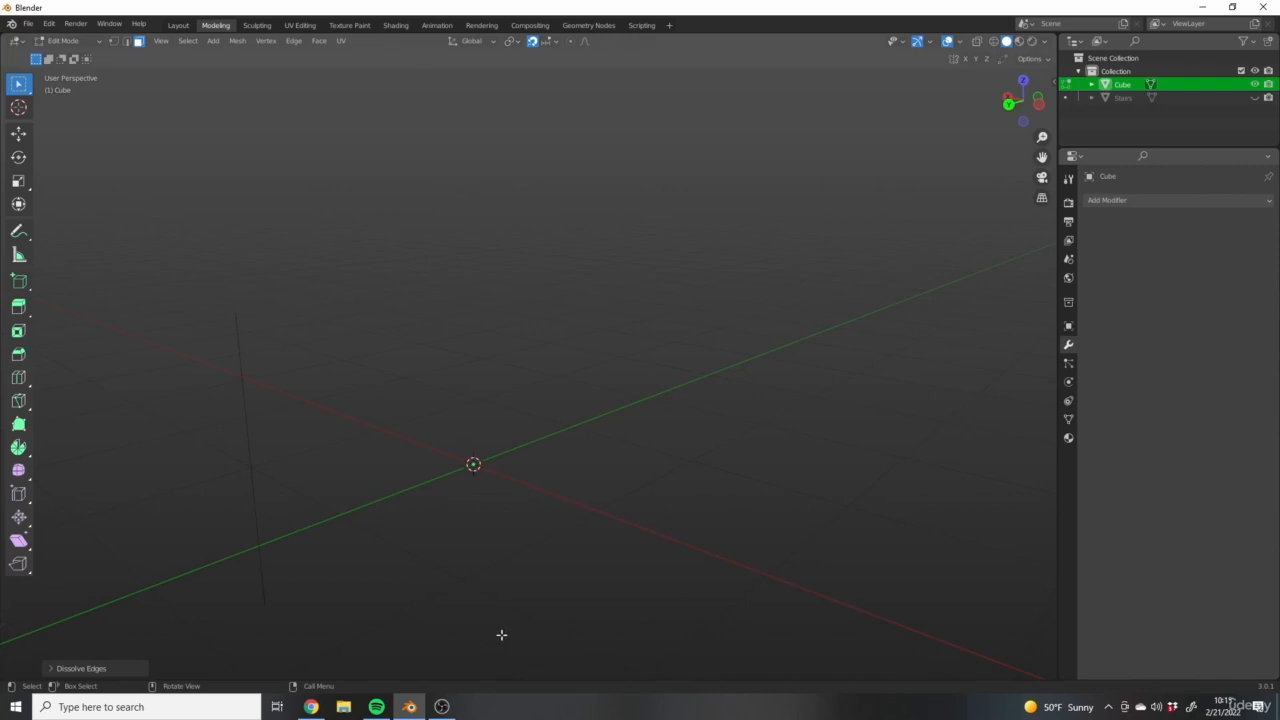
{"action": "middle_click_drag", "start_coordinate": [740, 483], "coordinate": [676, 458]}
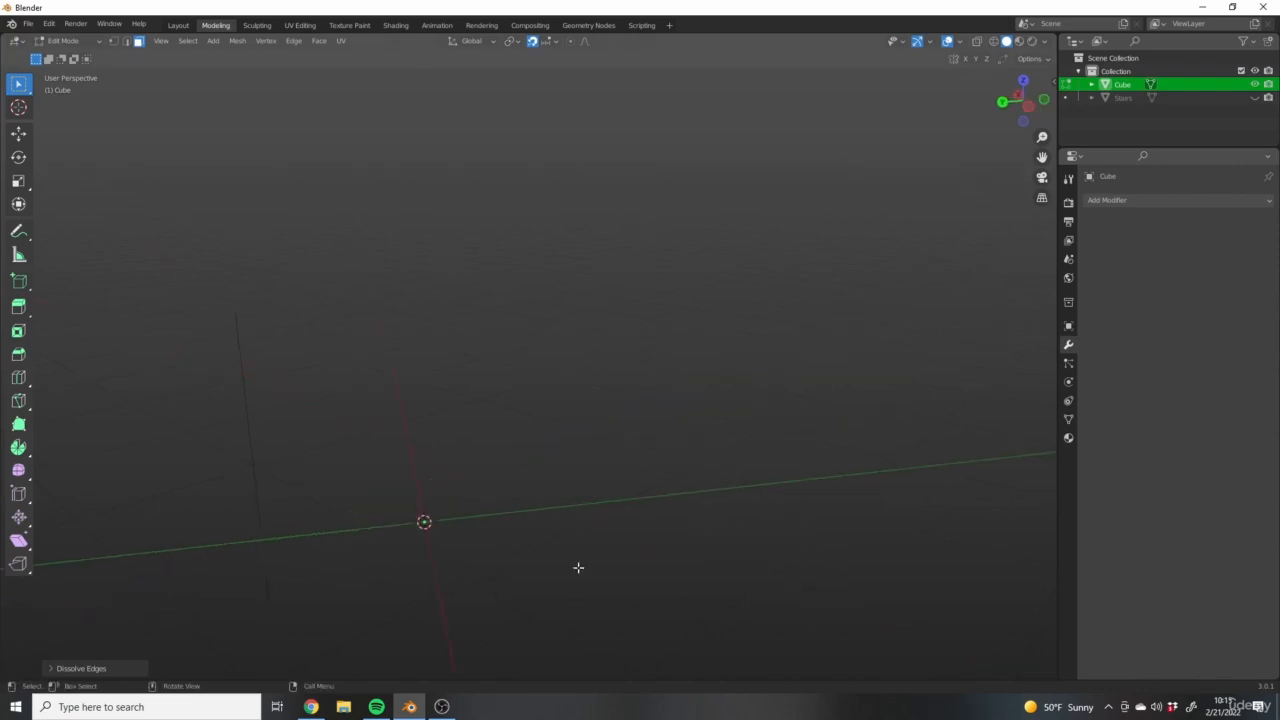
Undo the Dissolve Edges operation on the cube's top and side faces
{"action": "middle_click_drag", "start_coordinate": [460, 610], "coordinate": [477, 520]}
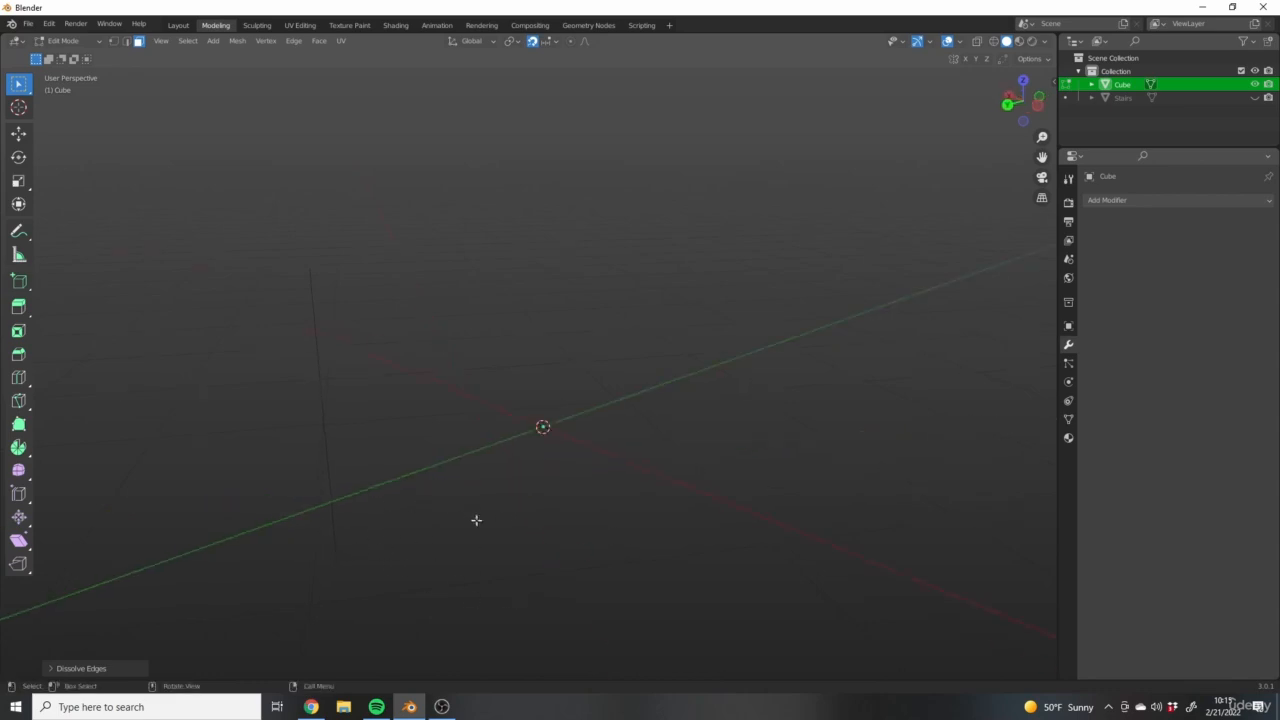
{"action": "key", "text": "ctrl+z"}
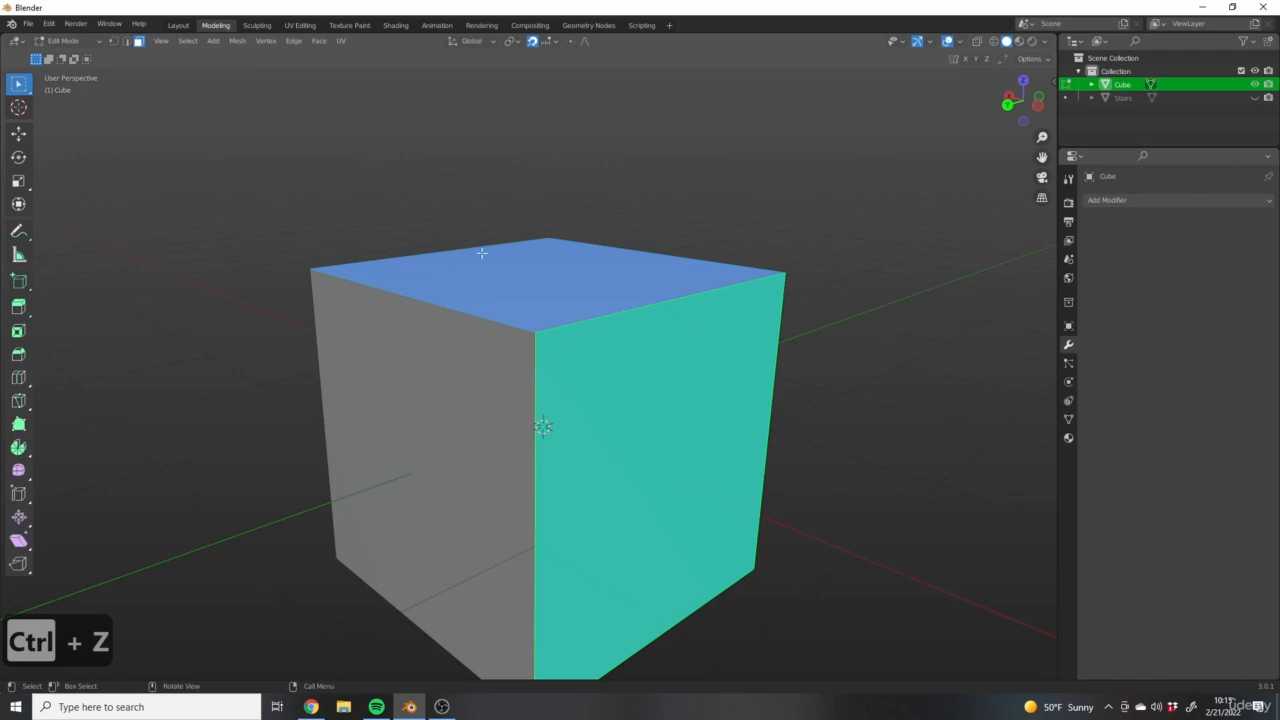
Delete the edges of the selected top and side faces, and undo the deletion after inspecting the remaining geometry
{"action": "key", "text": "x"}
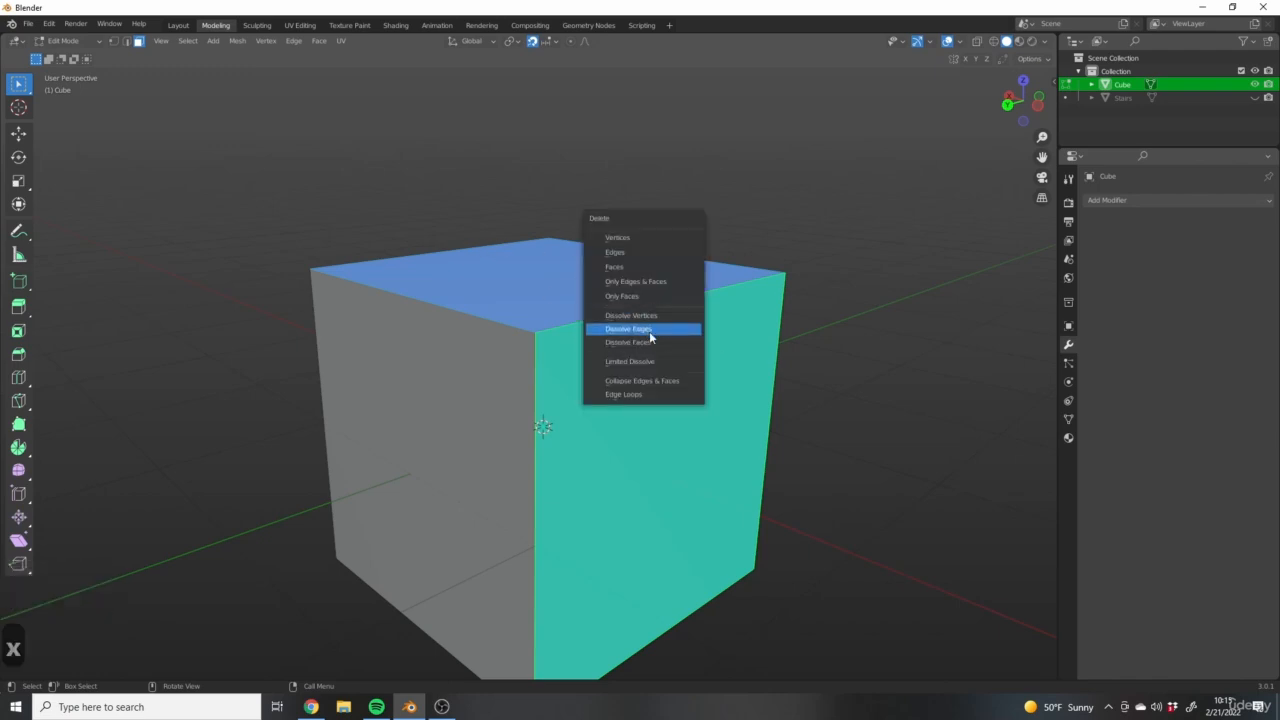
{"action": "left_click", "coordinate": [617, 251]}
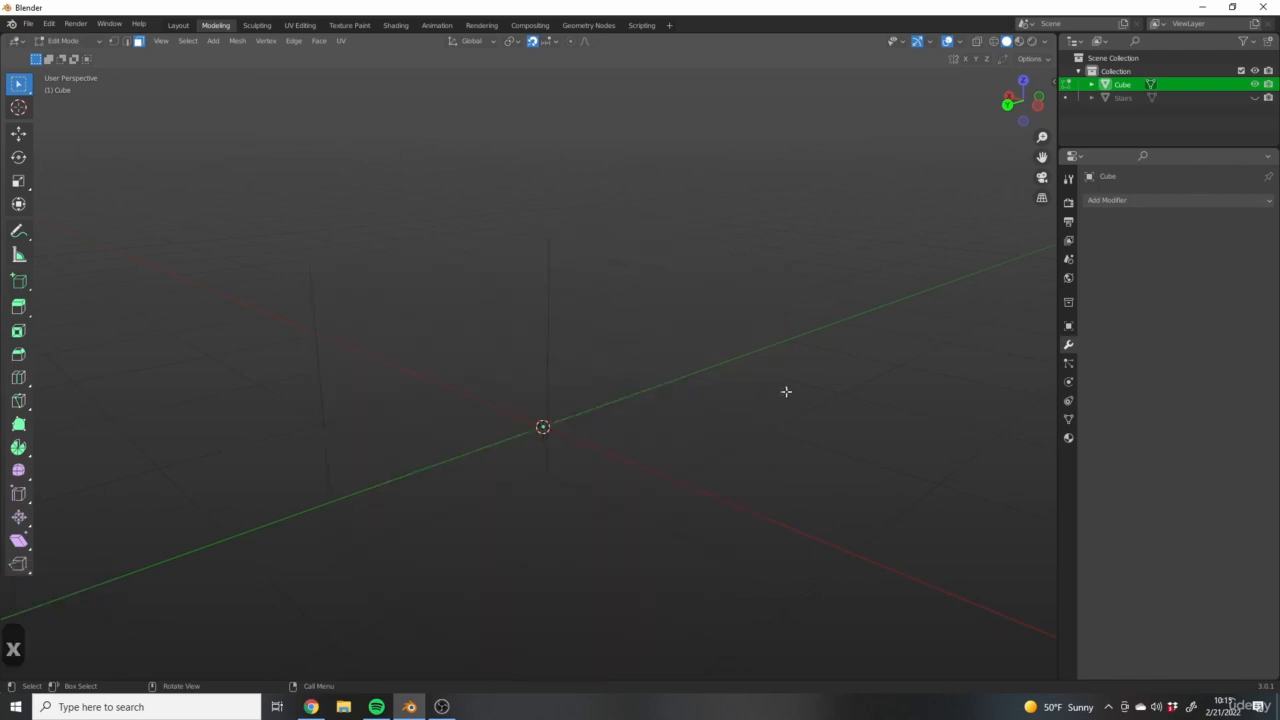
{"action": "middle_click_drag", "start_coordinate": [257, 397], "coordinate": [509, 367]}
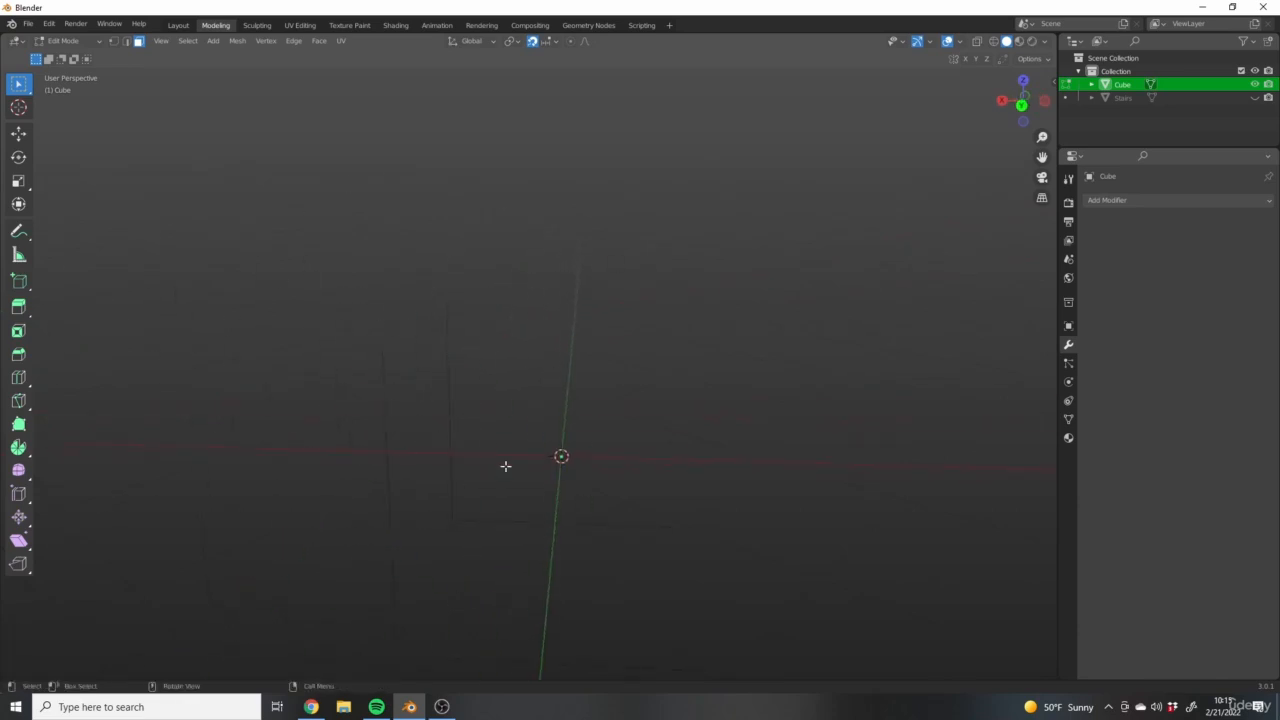
{"action": "key", "text": "ctrl+z"}
{"action": "middle_click_drag", "start_coordinate": [451, 451], "coordinate": [371, 226]}
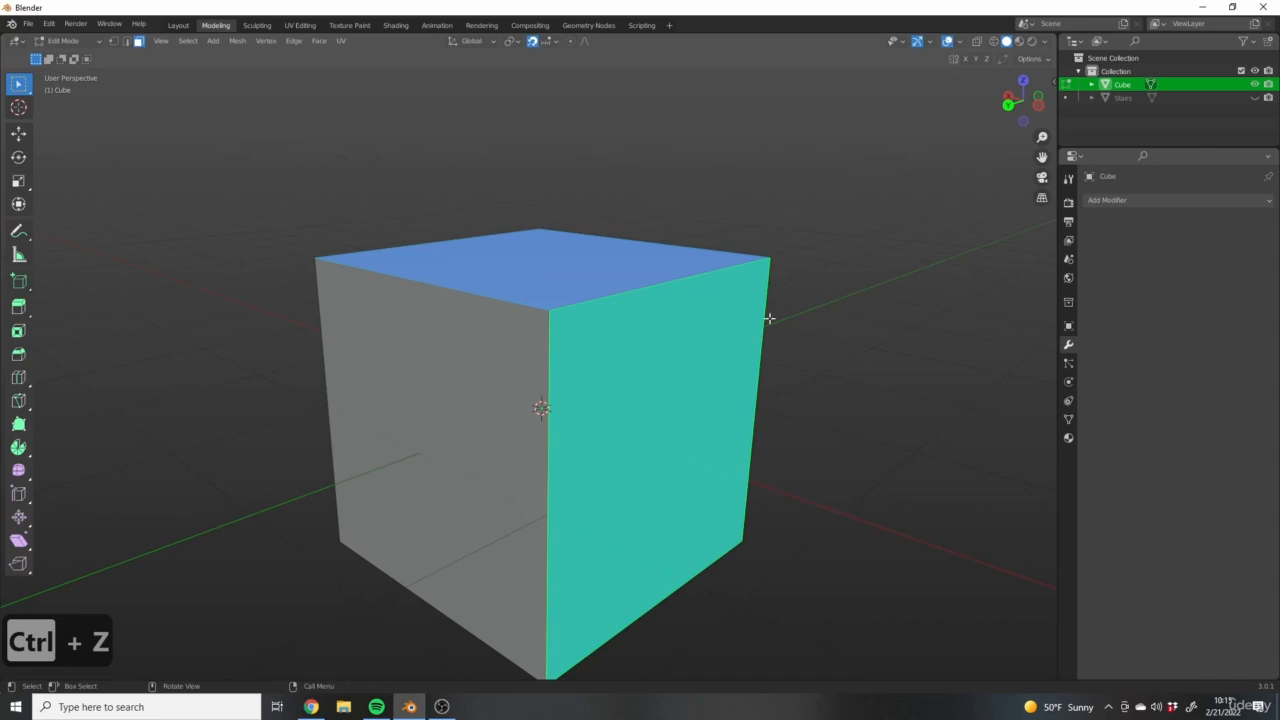
In edge selection, select the edge shared by the cube's top and side faces and review the delete options
{"action": "middle_click_drag", "start_coordinate": [770, 318], "coordinate": [757, 397]}
{"action": "left_click", "coordinate": [126, 41]}
{"action": "middle_click_drag", "start_coordinate": [640, 330], "coordinate": [705, 342]}
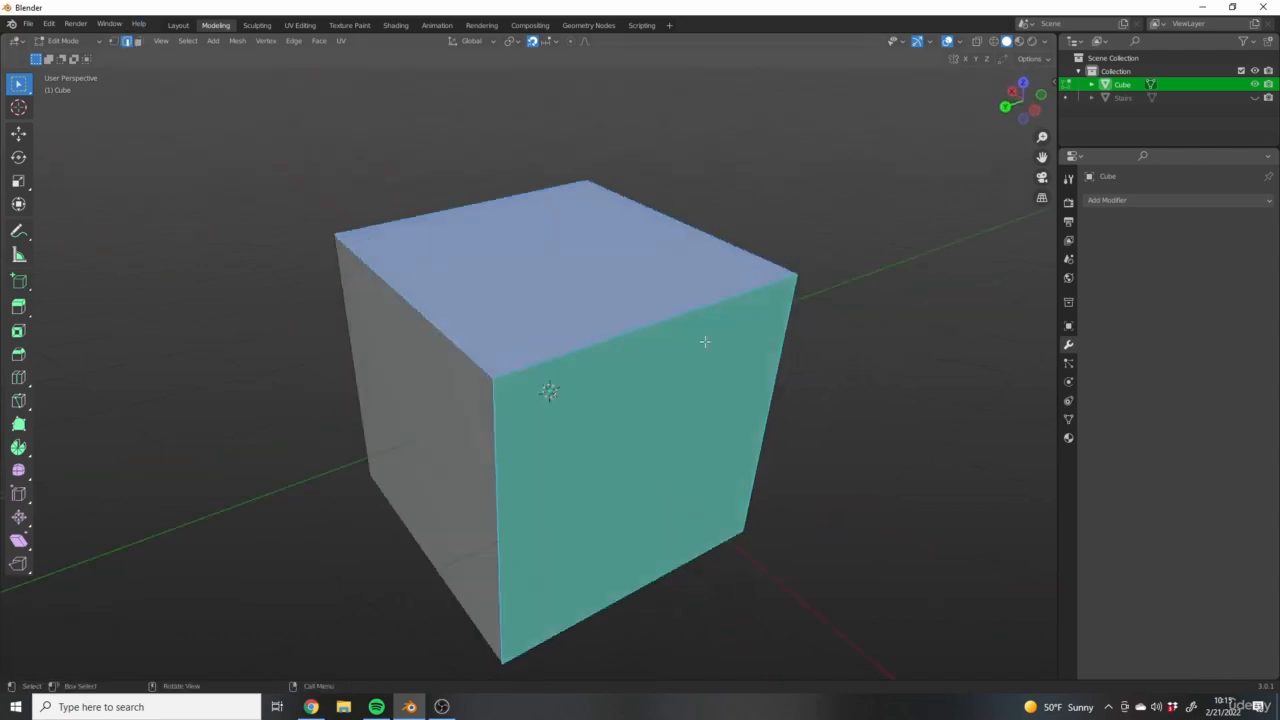
{"action": "left_click", "coordinate": [685, 361]}
{"action": "middle_click_drag", "start_coordinate": [438, 352], "coordinate": [565, 348]}
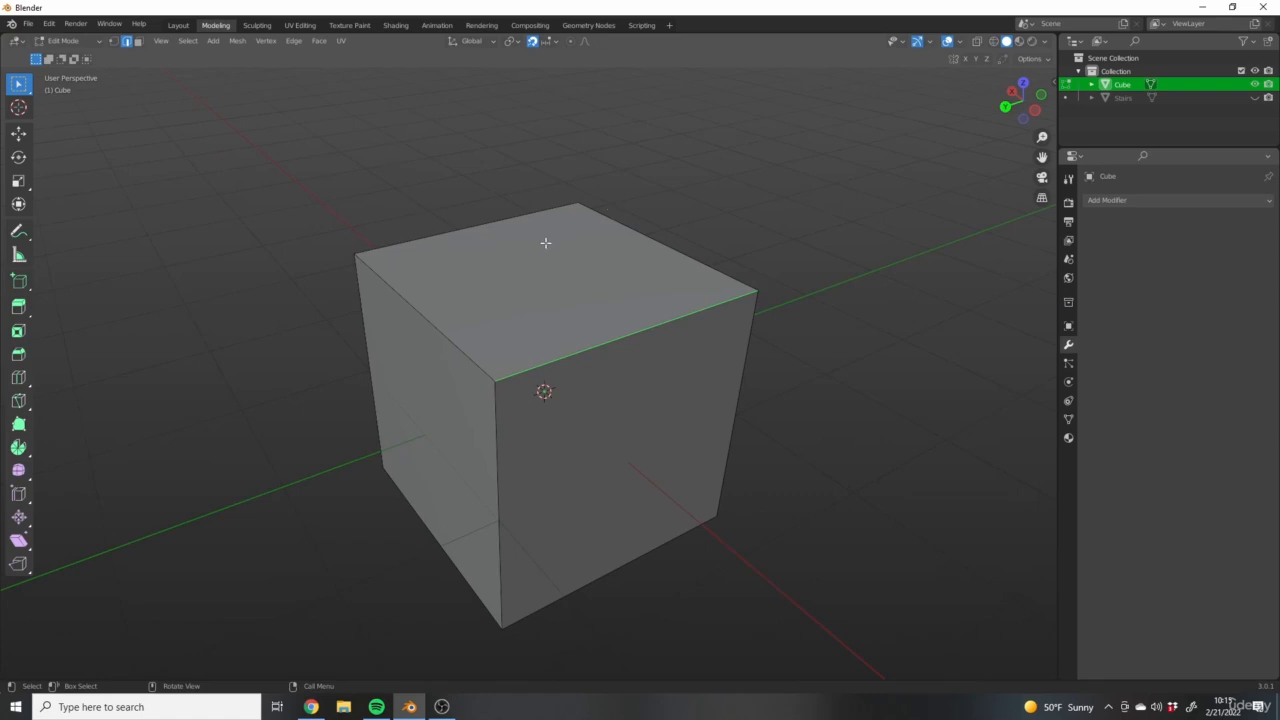
{"action": "key", "text": "x"}
{"action": "key", "text": "x"}
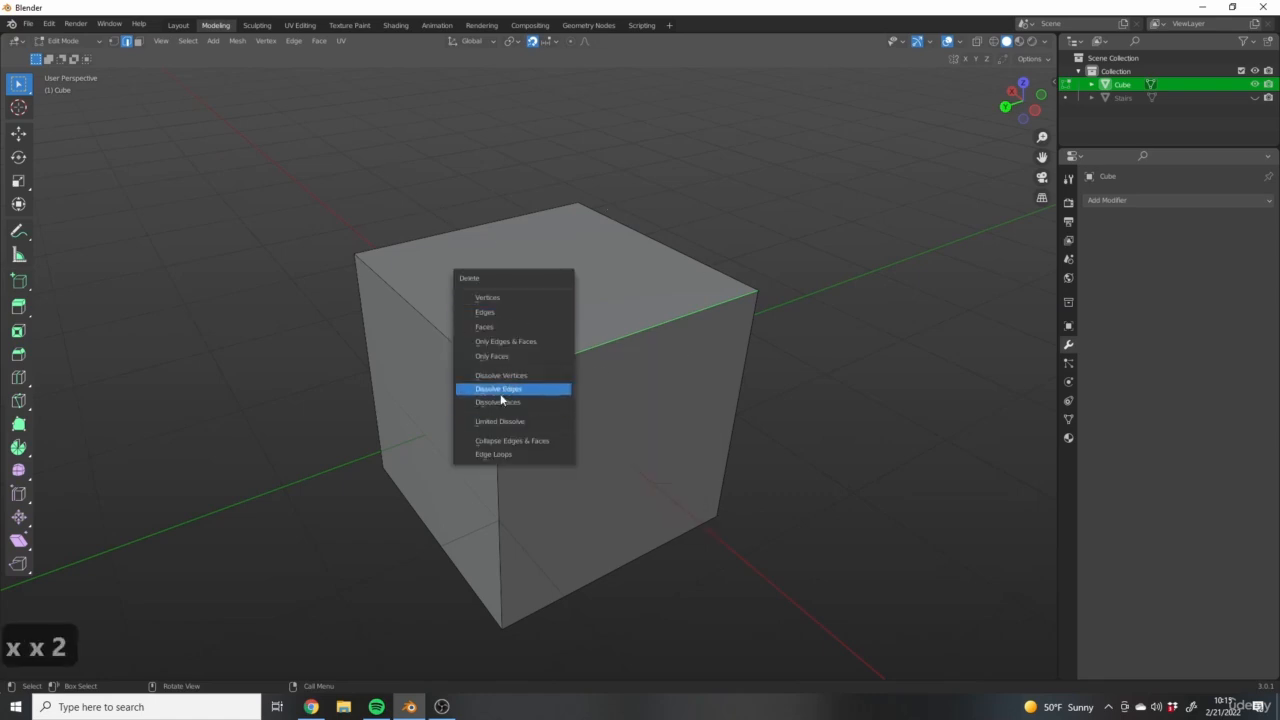
{"action": "key", "text": "Escape"}
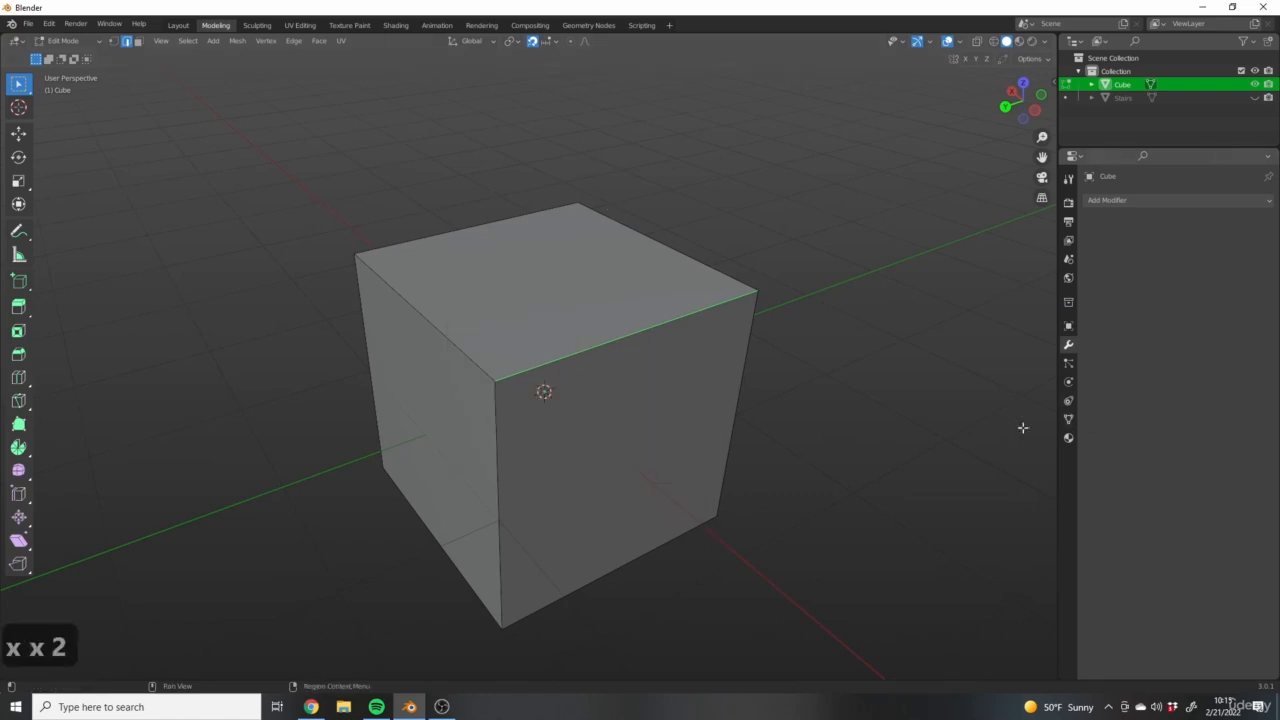
In face selection, delete the cube's top face and inspect the open box
{"action": "middle_click_drag", "start_coordinate": [543, 391], "coordinate": [697, 343]}
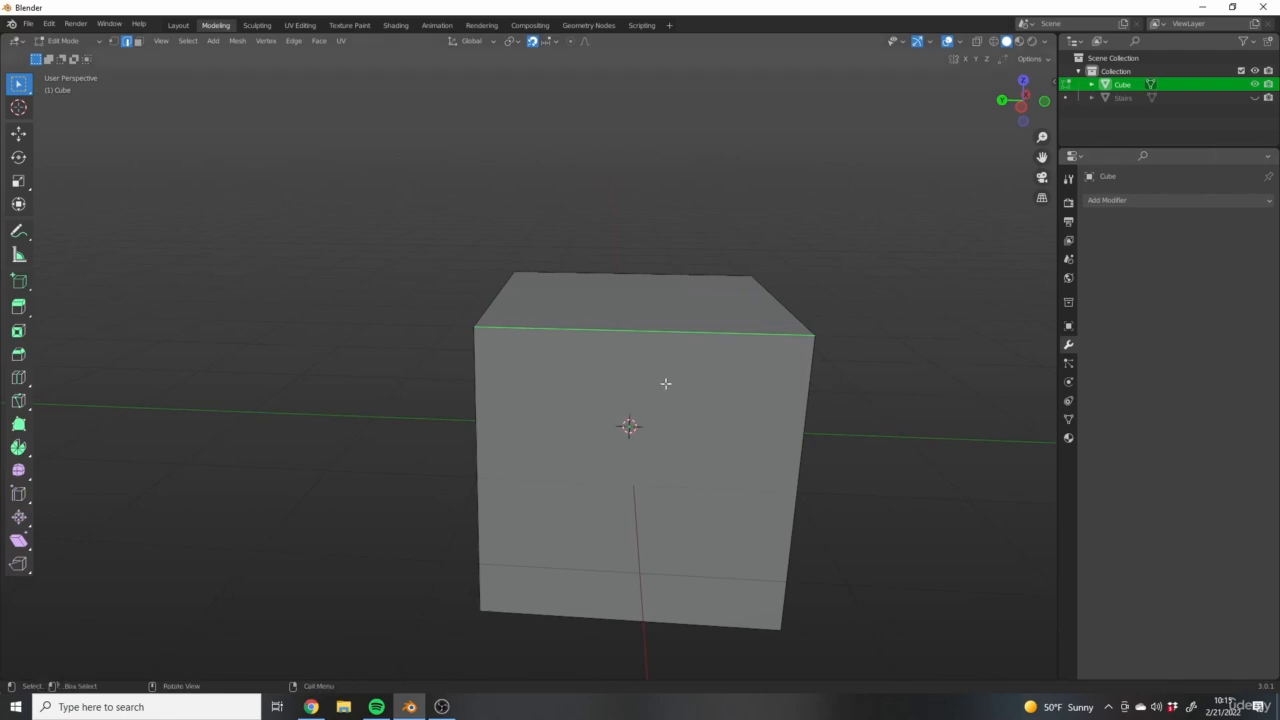
{"action": "middle_click_drag", "start_coordinate": [665, 383], "coordinate": [440, 211]}
{"action": "left_click", "coordinate": [138, 41]}
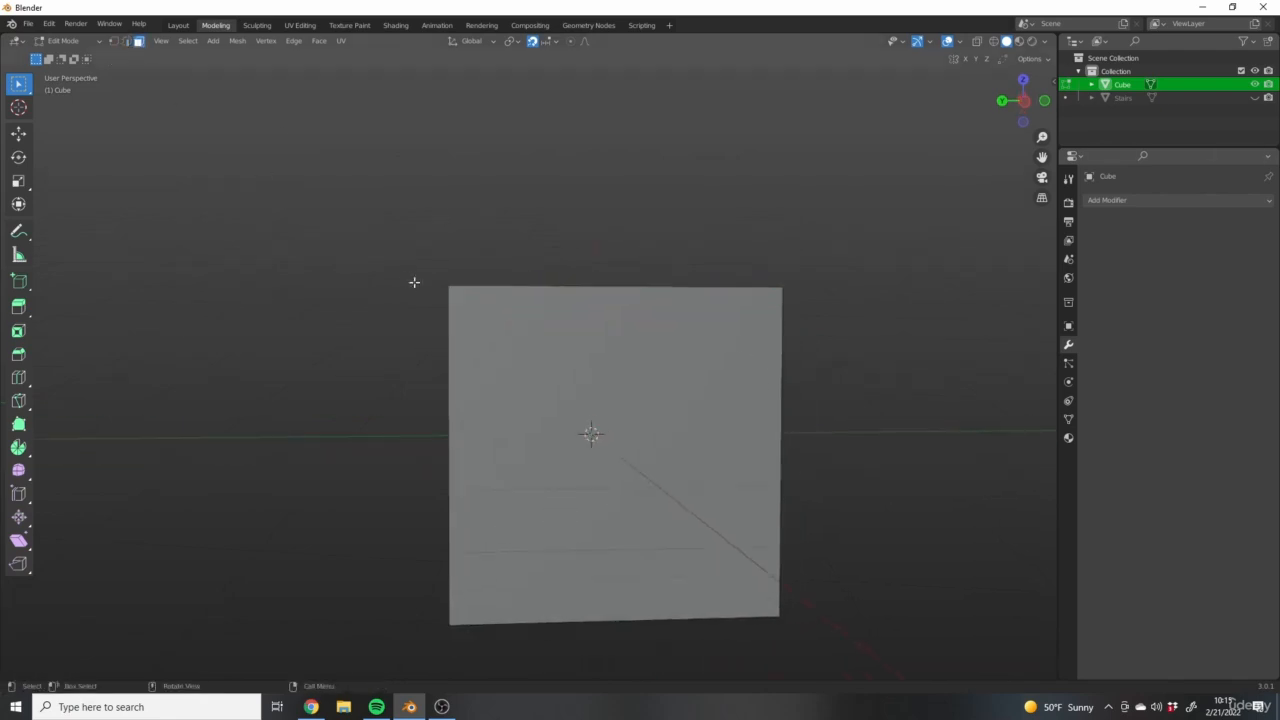
{"action": "scroll", "coordinate": [554, 349], "scroll_direction": "down", "scroll_amount": 2}
{"action": "middle_click_drag", "start_coordinate": [414, 282], "coordinate": [523, 360]}
{"action": "middle_click_drag", "start_coordinate": [414, 286], "coordinate": [428, 298]}
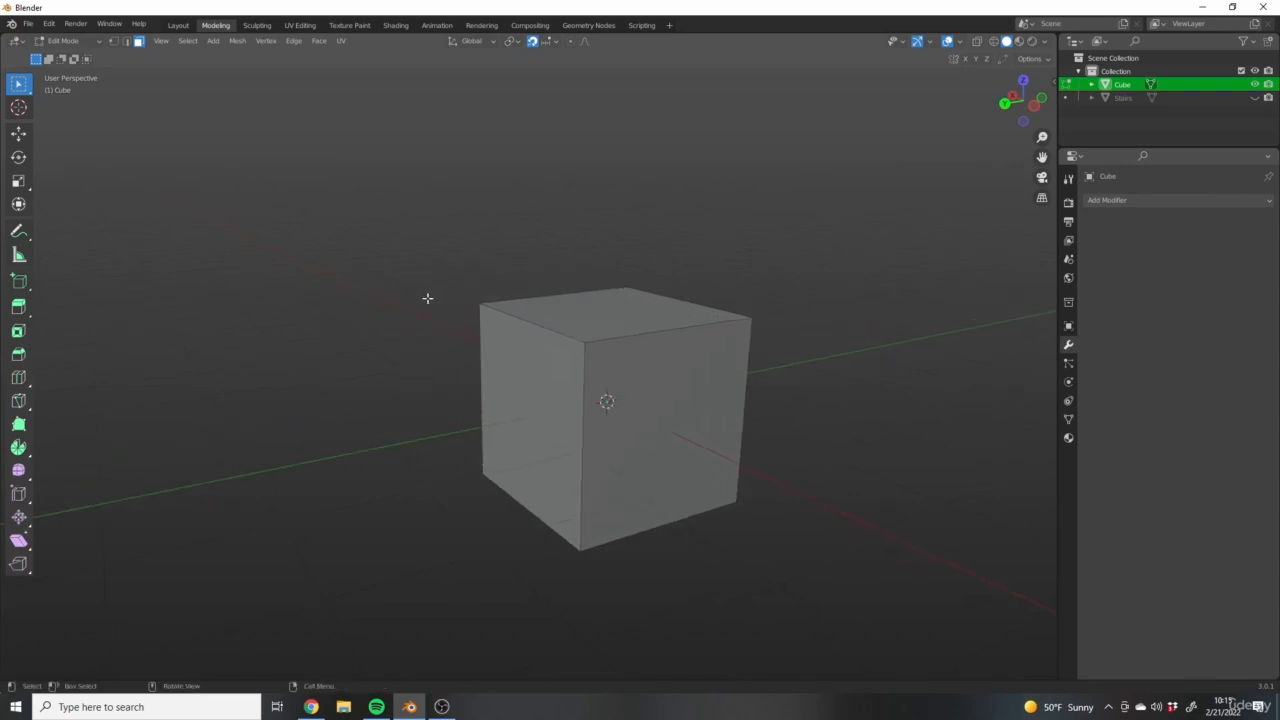
{"action": "left_click", "coordinate": [622, 386]}
{"action": "middle_click_drag", "start_coordinate": [630, 316], "coordinate": [861, 398]}
{"action": "left_click", "coordinate": [600, 305]}
{"action": "key", "text": "x"}
{"action": "left_click", "coordinate": [628, 315]}
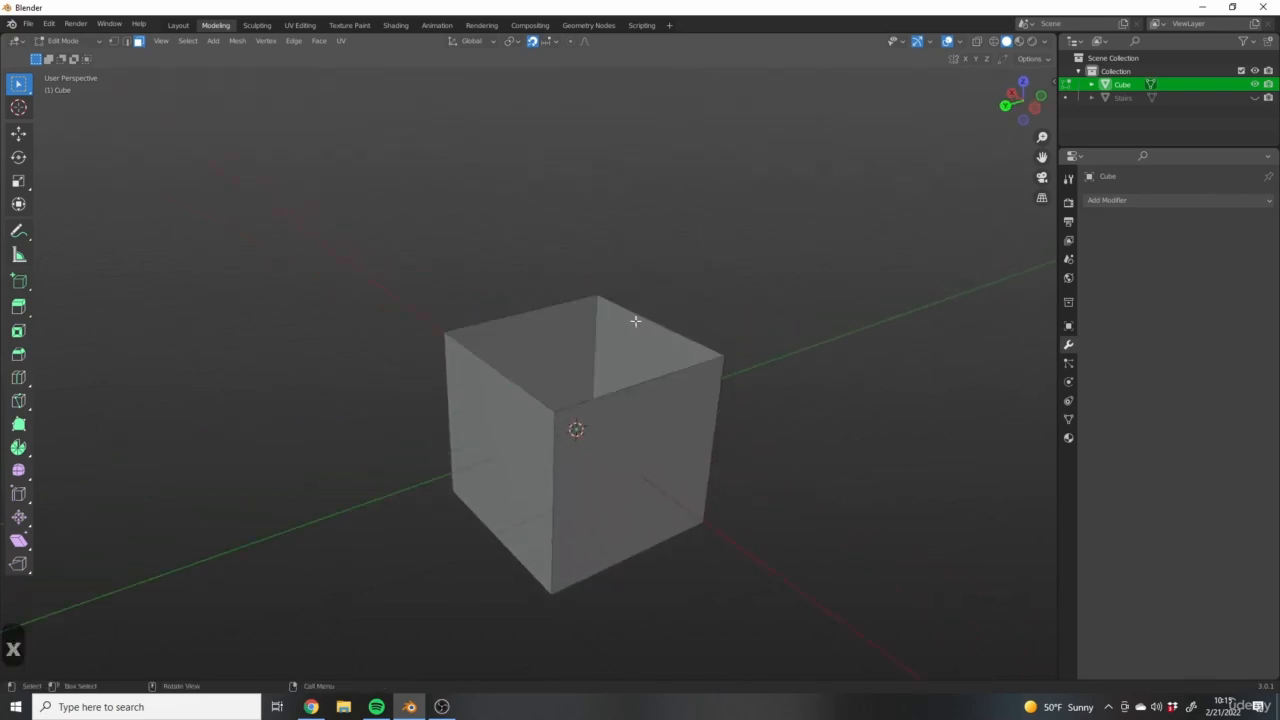
{"action": "middle_click_drag", "start_coordinate": [804, 348], "coordinate": [820, 434]}
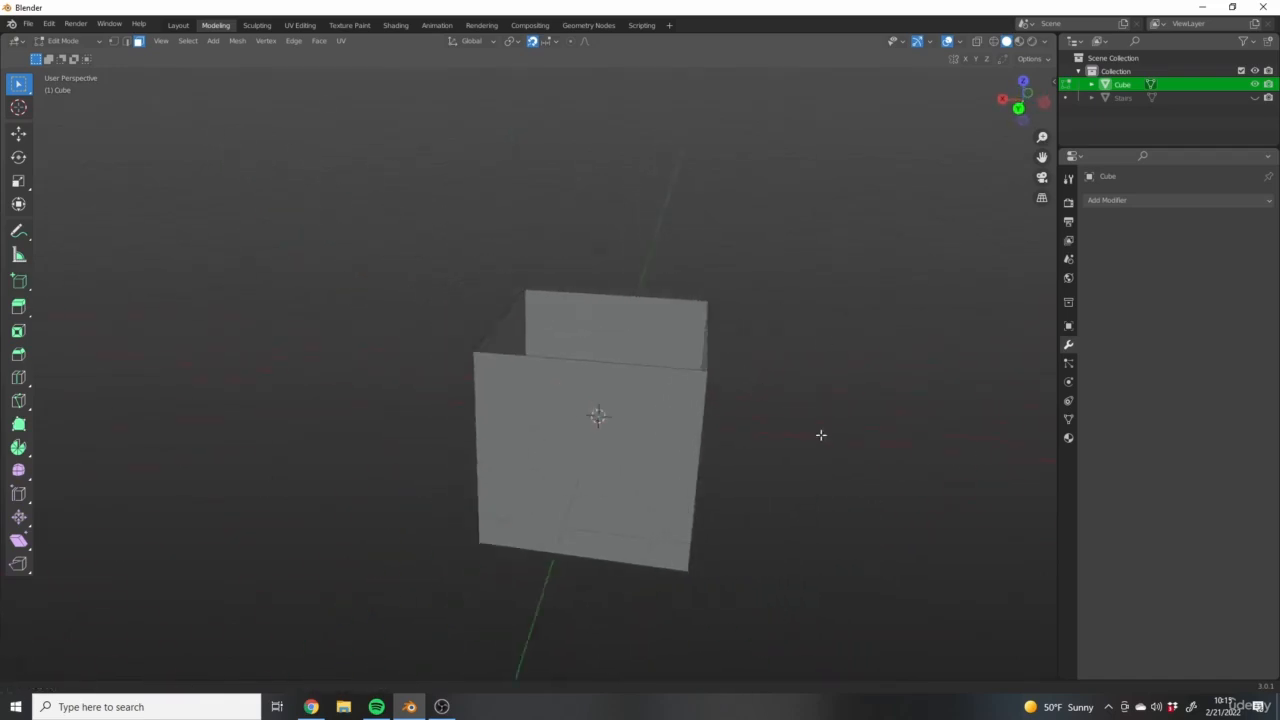
{"action": "scroll", "coordinate": [663, 372], "scroll_direction": "up", "scroll_amount": 5}
{"action": "scroll", "coordinate": [558, 299], "scroll_direction": "down", "scroll_amount": 4}
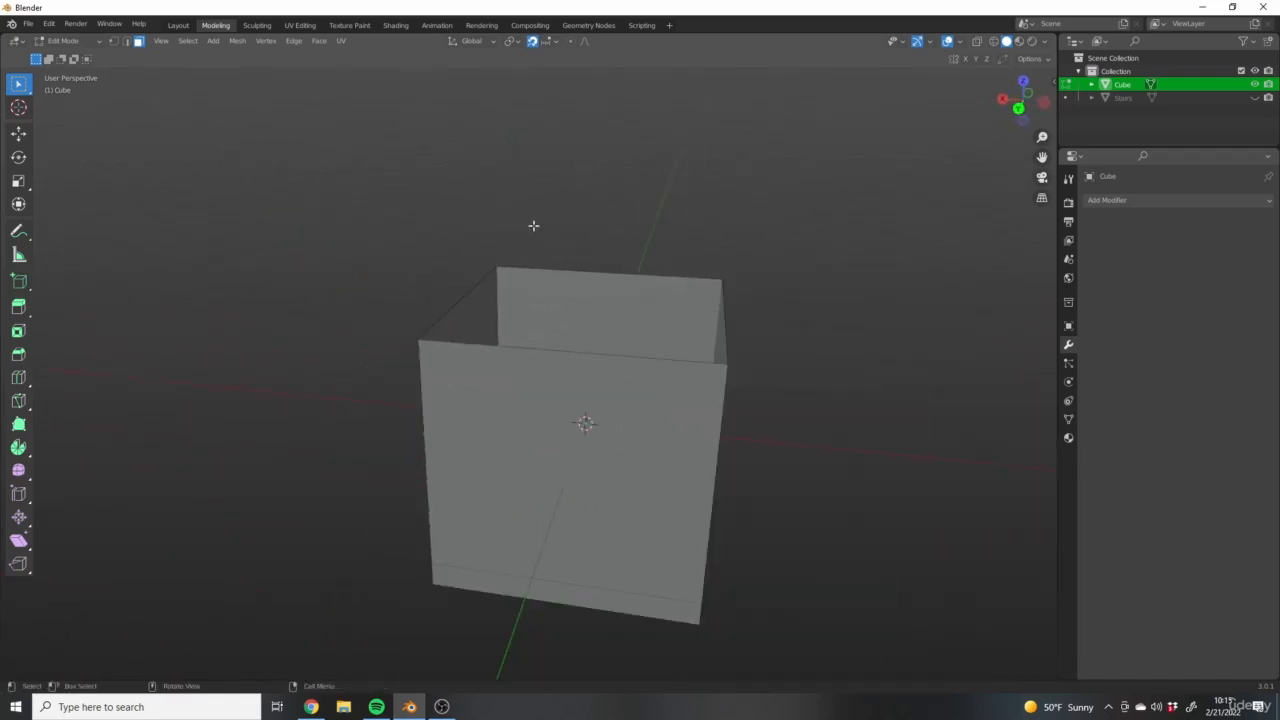
In edge selection, select the edges around the cube's open top and fill them with a new face
{"action": "middle_click_drag", "start_coordinate": [707, 286], "coordinate": [611, 294]}
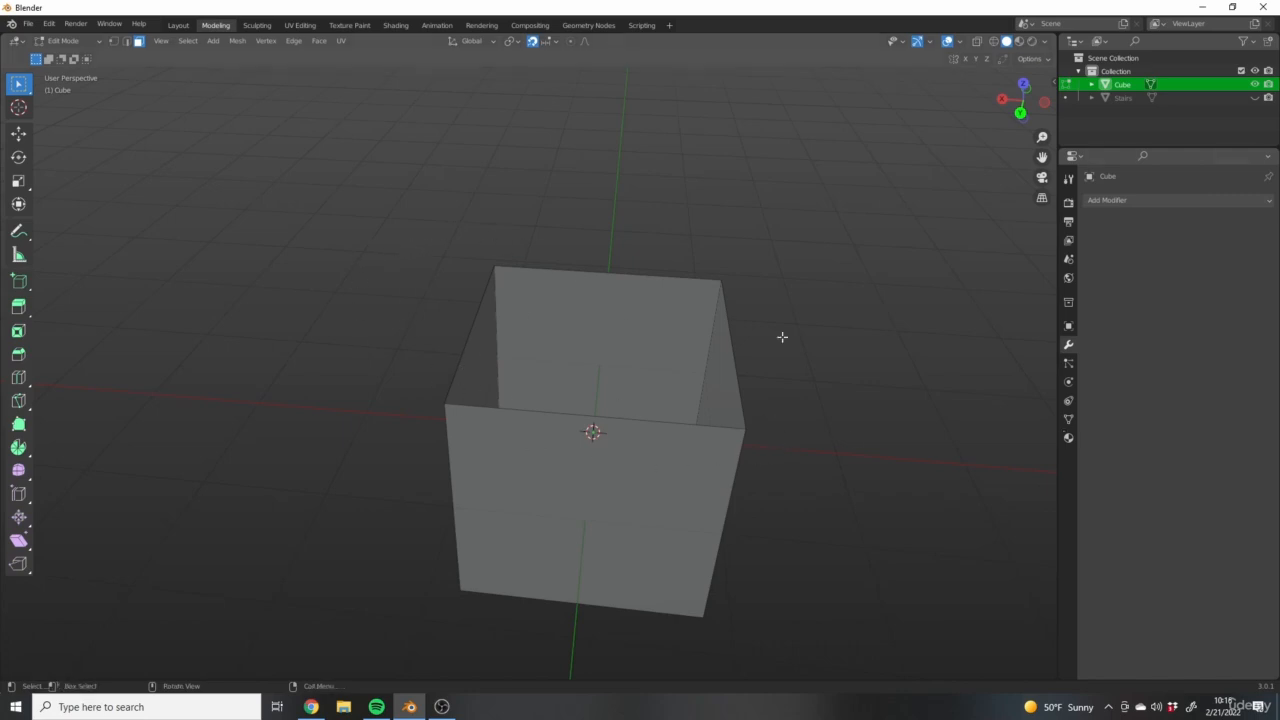
{"action": "scroll", "coordinate": [603, 380], "scroll_direction": "down", "scroll_amount": 3}
{"action": "middle_click_drag", "start_coordinate": [603, 380], "coordinate": [706, 341]}
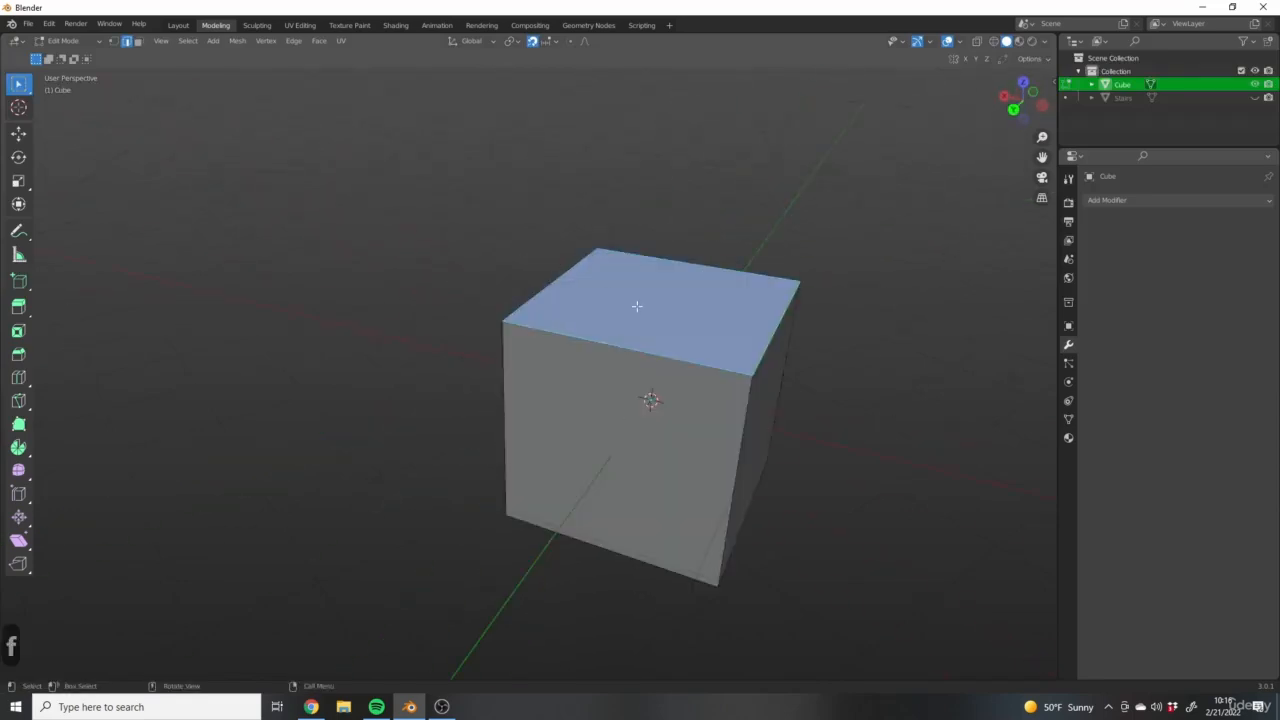
{"action": "scroll", "coordinate": [692, 349], "scroll_direction": "down", "scroll_amount": 2}
{"action": "scroll", "coordinate": [736, 385], "scroll_direction": "up", "scroll_amount": 4}
{"action": "scroll", "coordinate": [476, 354], "scroll_direction": "down", "scroll_amount": 1}
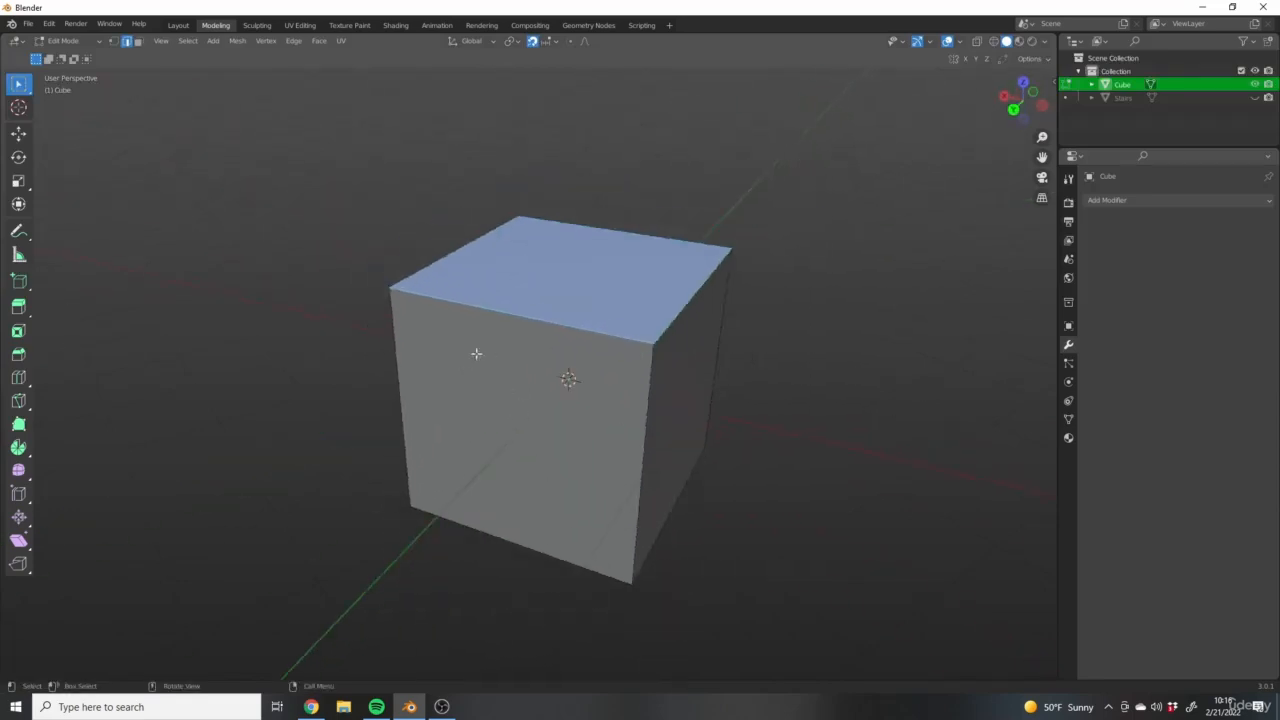
{"action": "middle_click_drag", "start_coordinate": [476, 354], "coordinate": [586, 343]}
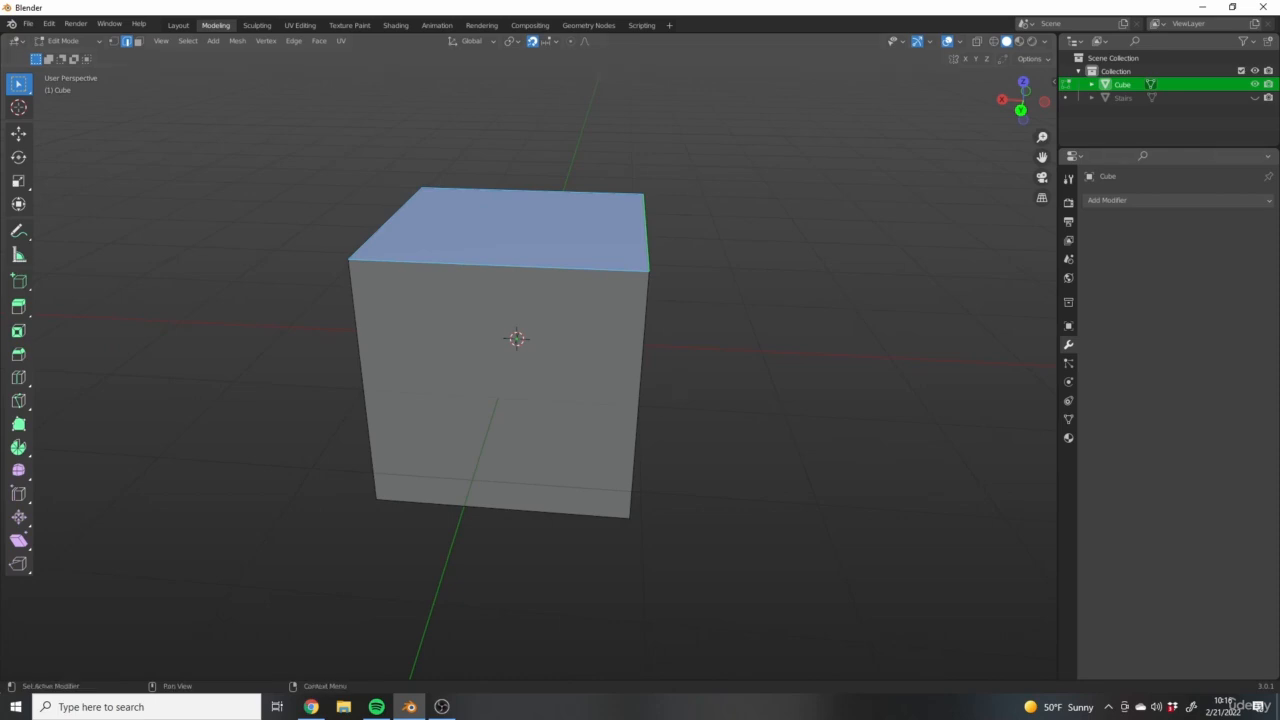
Set the cube to face selection and display the viewport in Wireframe shading
{"action": "left_click", "coordinate": [114, 41]}
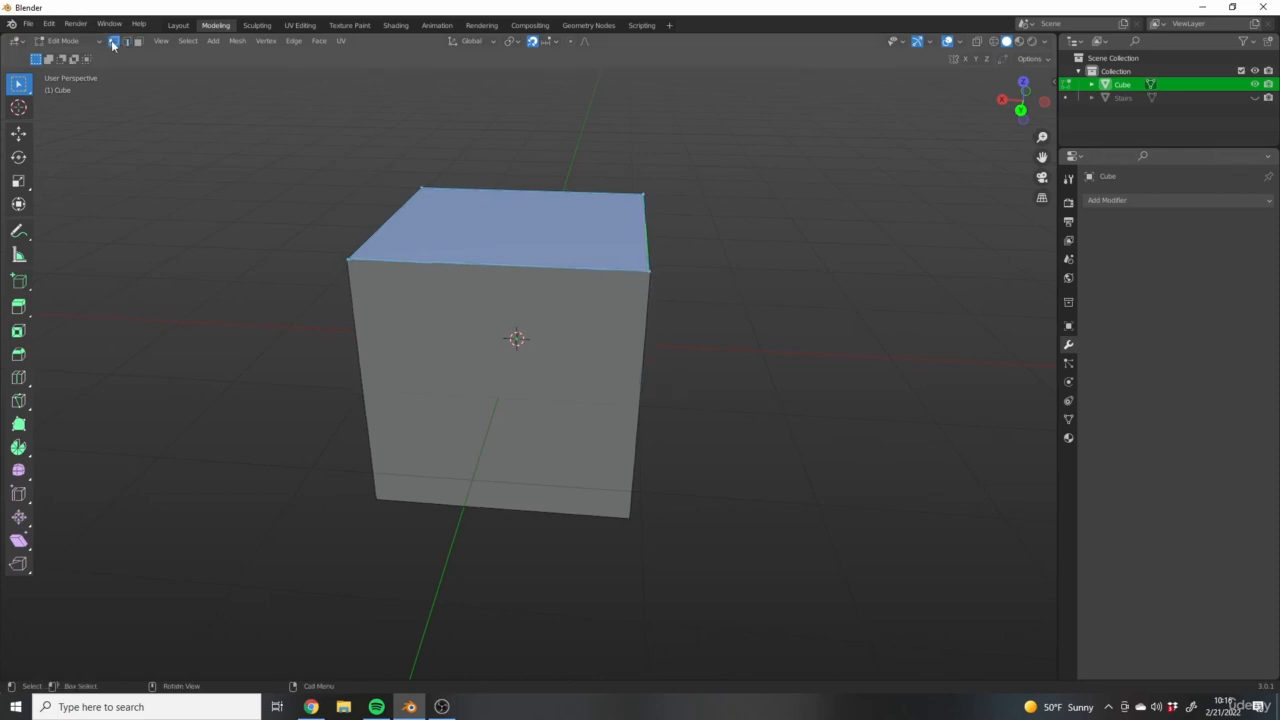
{"action": "mouse_move", "coordinate": [731, 355]}
{"action": "middle_mouse_down"}
{"action": "mouse_move", "coordinate": [780, 360]}
{"action": "mouse_move", "coordinate": [740, 356]}
{"action": "middle_mouse_up"}
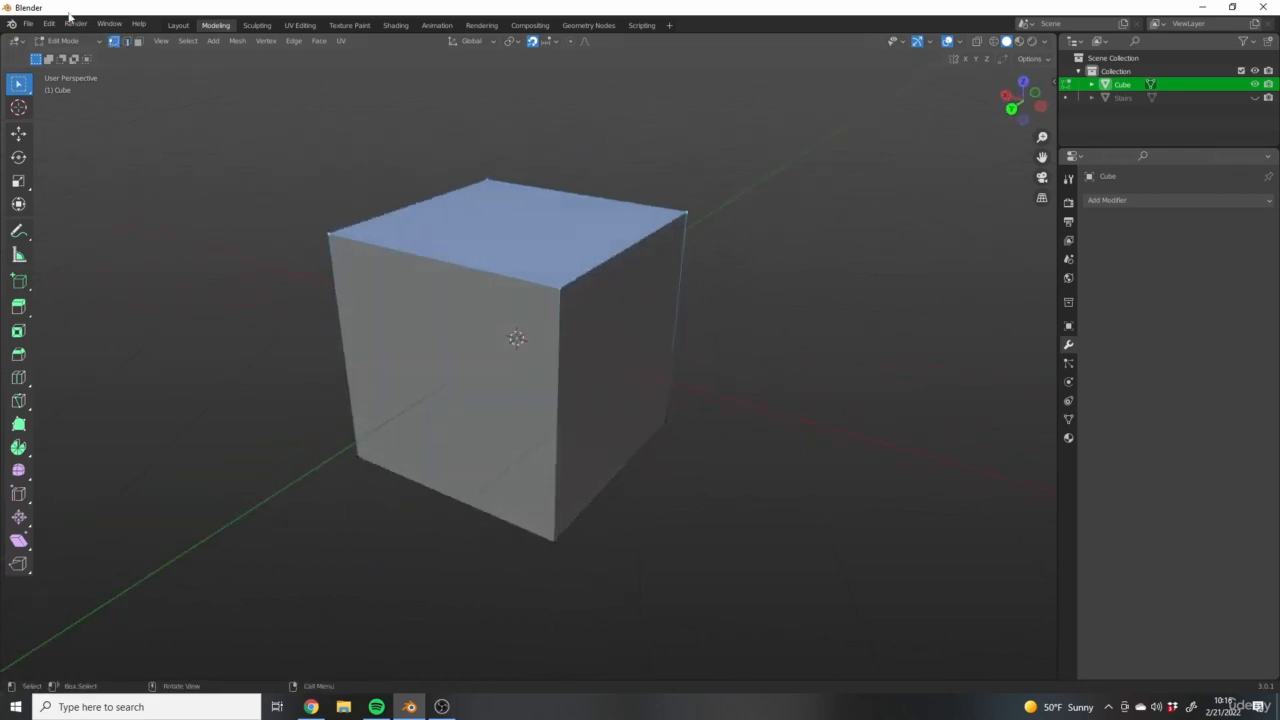
{"action": "left_click", "coordinate": [139, 41]}
{"action": "middle_click_drag", "start_coordinate": [508, 352], "coordinate": [497, 314]}
{"action": "middle_click_drag", "start_coordinate": [330, 335], "coordinate": [396, 340]}
{"action": "key", "text": "z"}
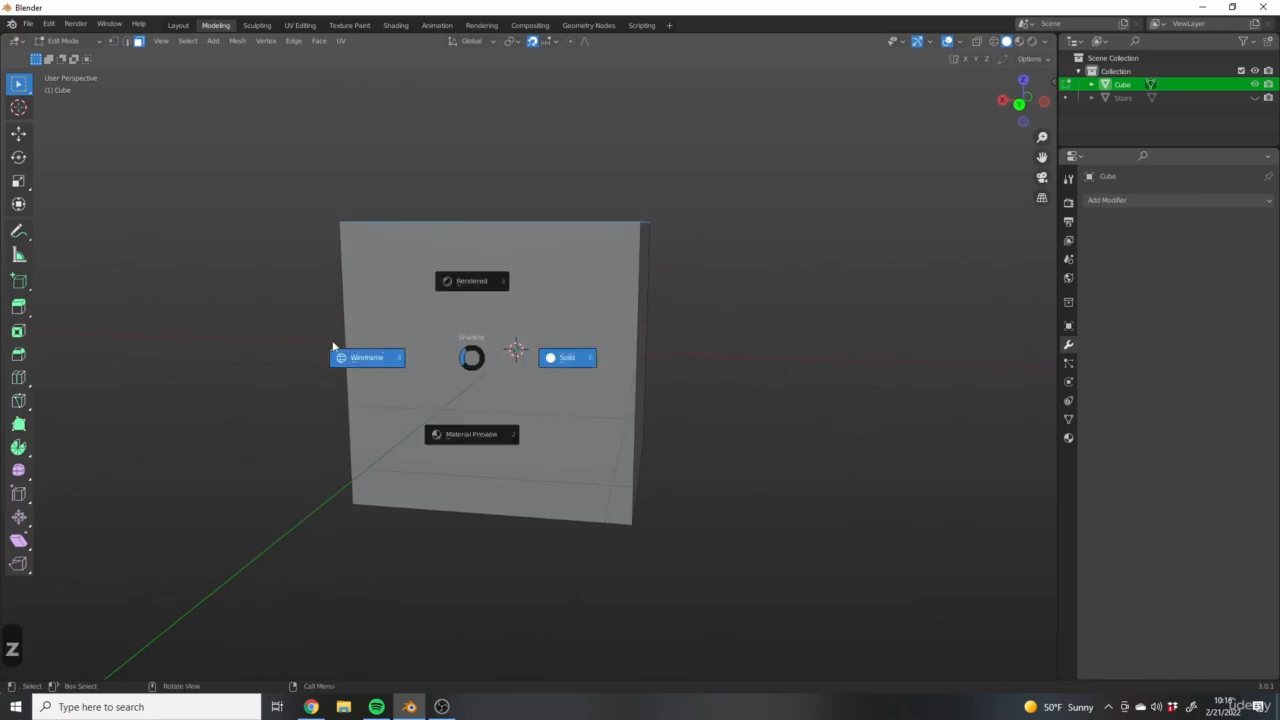
{"action": "left_click", "coordinate": [331, 346]}
From the front orthographic view, box-select the cube's four side faces and delete them, keeping the top and bottom faces
{"action": "left_click_drag", "start_coordinate": [206, 283], "coordinate": [752, 411]}
{"action": "middle_click_drag", "start_coordinate": [725, 405], "coordinate": [750, 380]}
{"action": "left_click_drag", "start_coordinate": [294, 289], "coordinate": [749, 358]}
{"action": "left_click", "coordinate": [675, 369]}
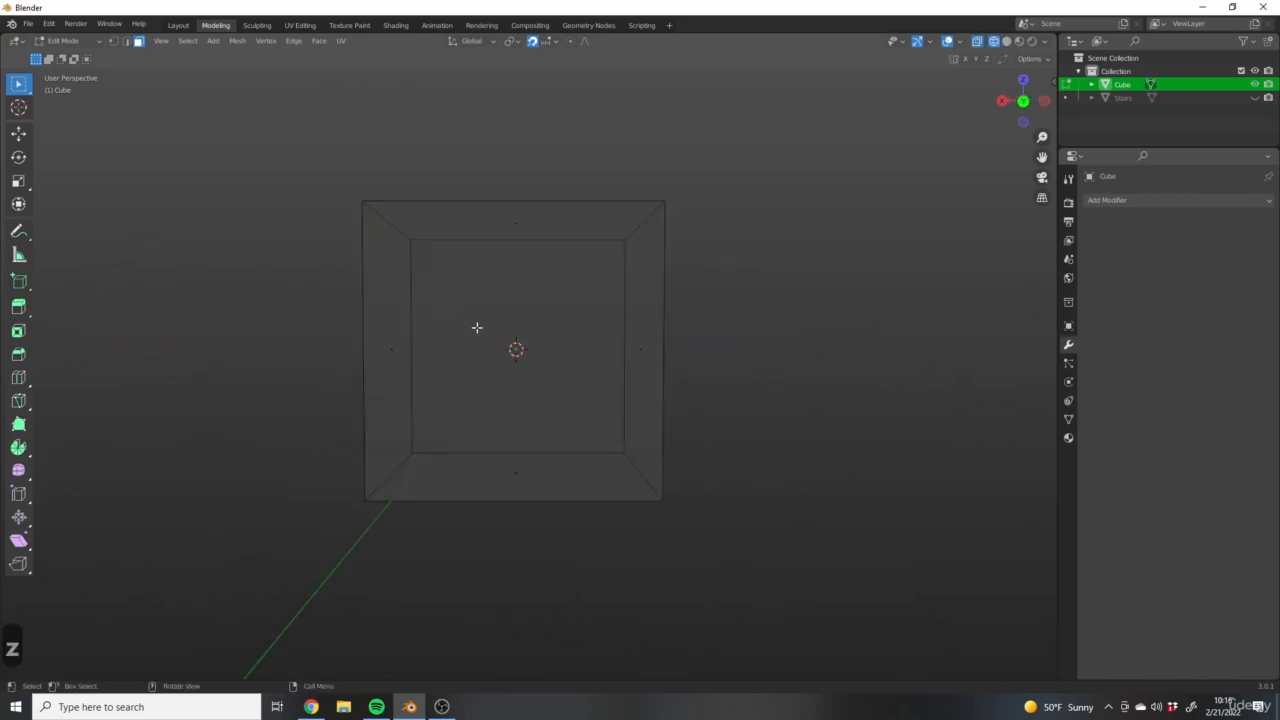
{"action": "scroll", "coordinate": [520, 332], "scroll_direction": "down", "scroll_amount": 2}
{"action": "key", "text": "1"}
{"action": "left_click_drag", "start_coordinate": [357, 294], "coordinate": [753, 351]}
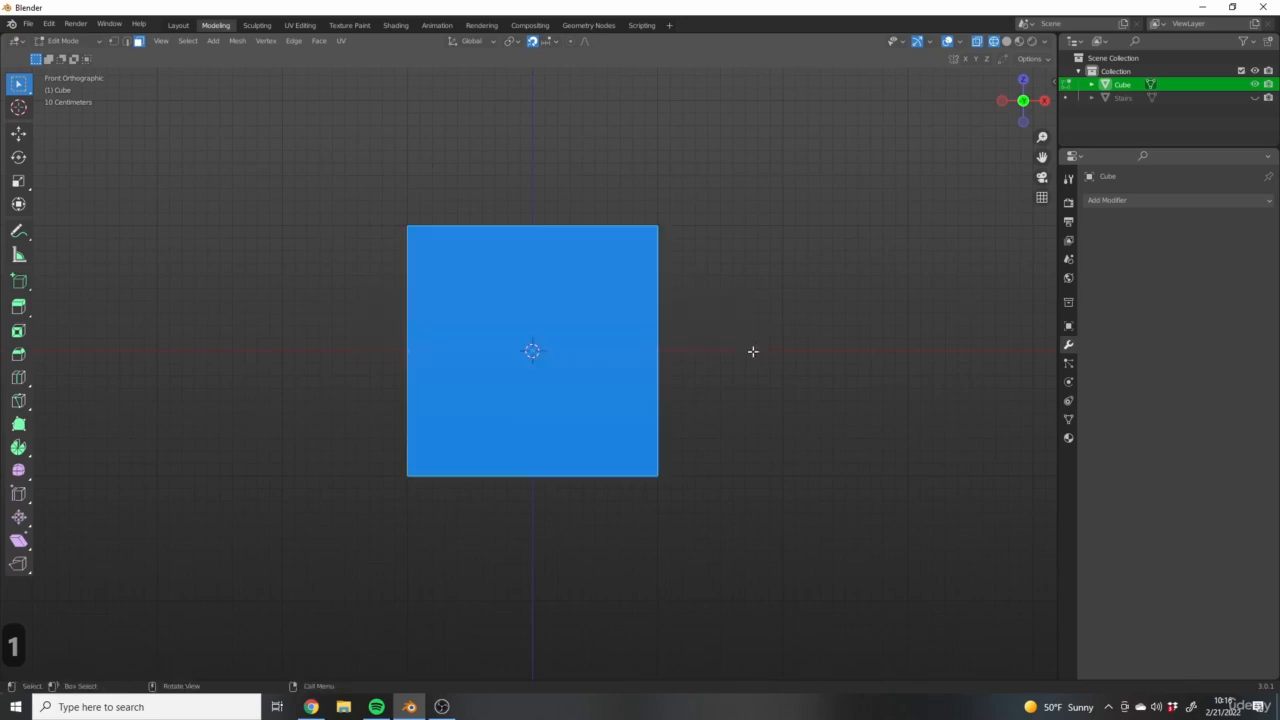
{"action": "key", "text": "c"}
{"action": "key", "text": "x"}
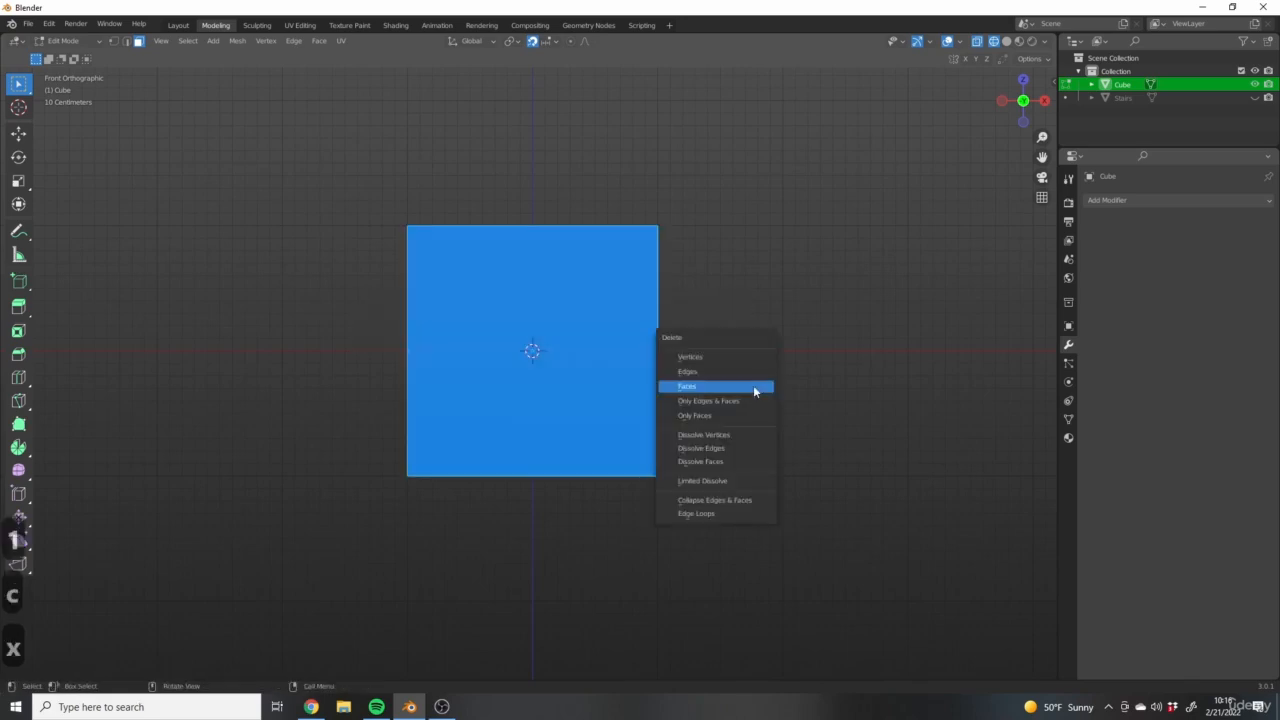
{"action": "left_click", "coordinate": [750, 387]}
{"action": "middle_click_drag", "start_coordinate": [743, 361], "coordinate": [671, 400]}
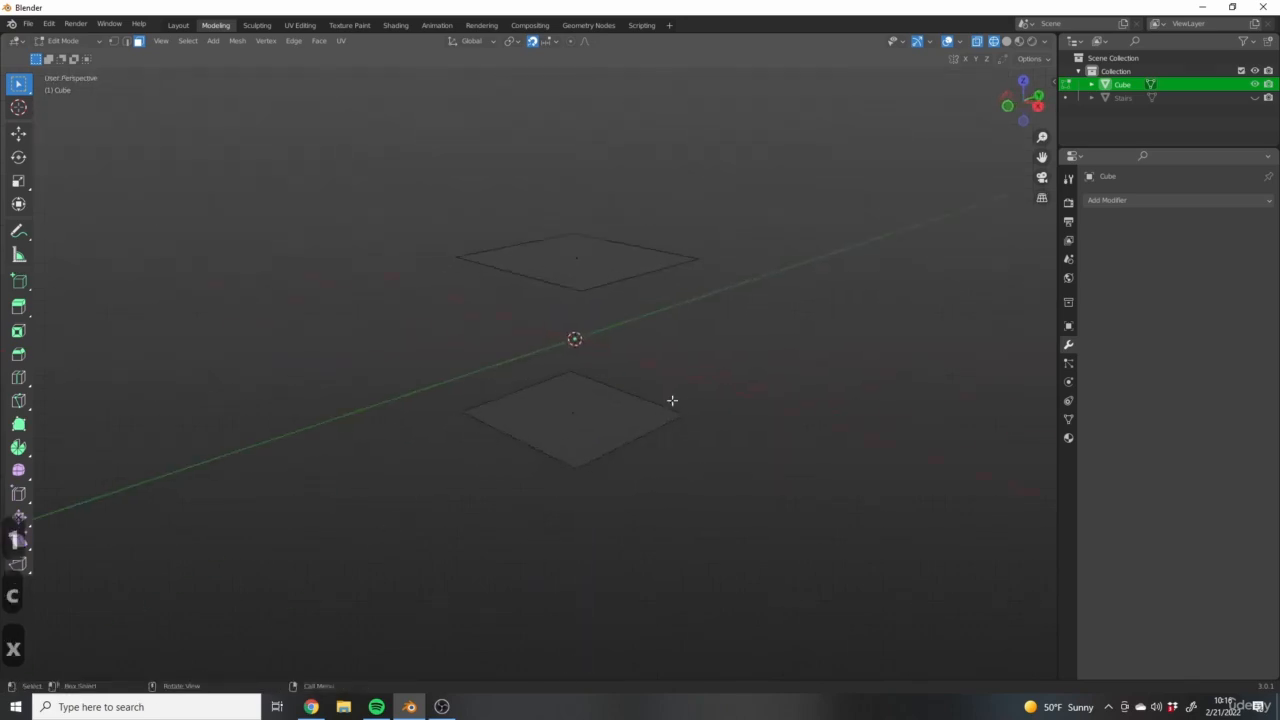
Switch the mesh to vertex selection and return the viewport to Solid shading
{"action": "left_click", "coordinate": [114, 41]}
{"action": "mouse_move", "coordinate": [732, 335]}
{"action": "middle_mouse_down"}
{"action": "mouse_move", "coordinate": [491, 400]}
{"action": "mouse_move", "coordinate": [523, 380]}
{"action": "middle_mouse_up"}
{"action": "key", "text": "z"}
{"action": "left_click", "coordinate": [676, 380]}
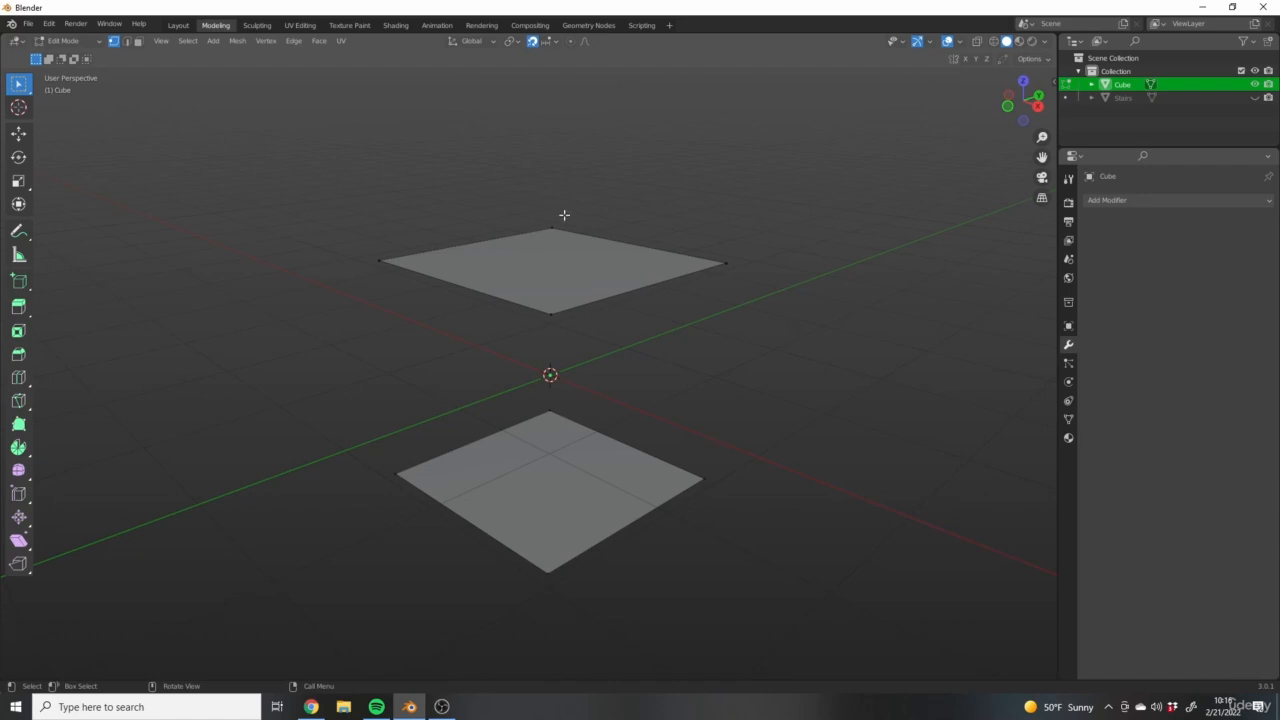
Select the vertically aligned front corner vertices of the top and bottom faces and connect them with a new edge
{"action": "middle_click_drag", "start_coordinate": [769, 586], "coordinate": [603, 500]}
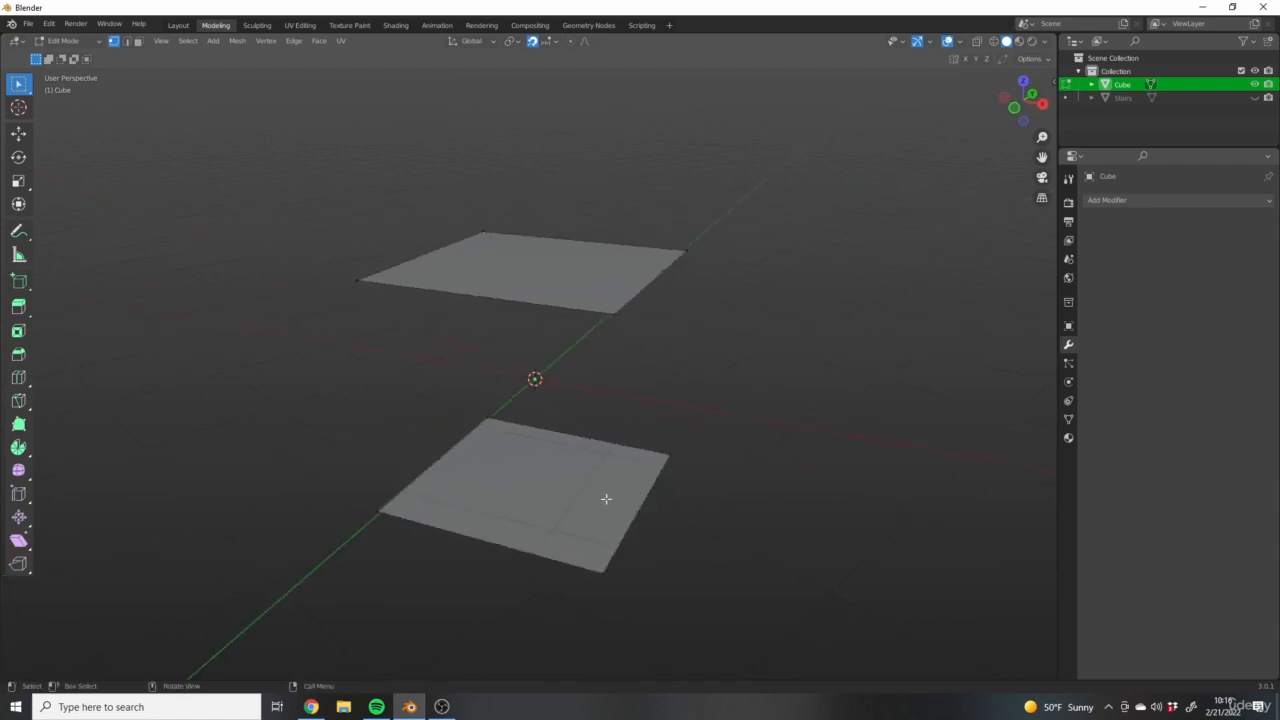
{"action": "middle_click_drag", "start_coordinate": [617, 438], "coordinate": [600, 349]}
{"action": "left_click", "coordinate": [589, 260]}
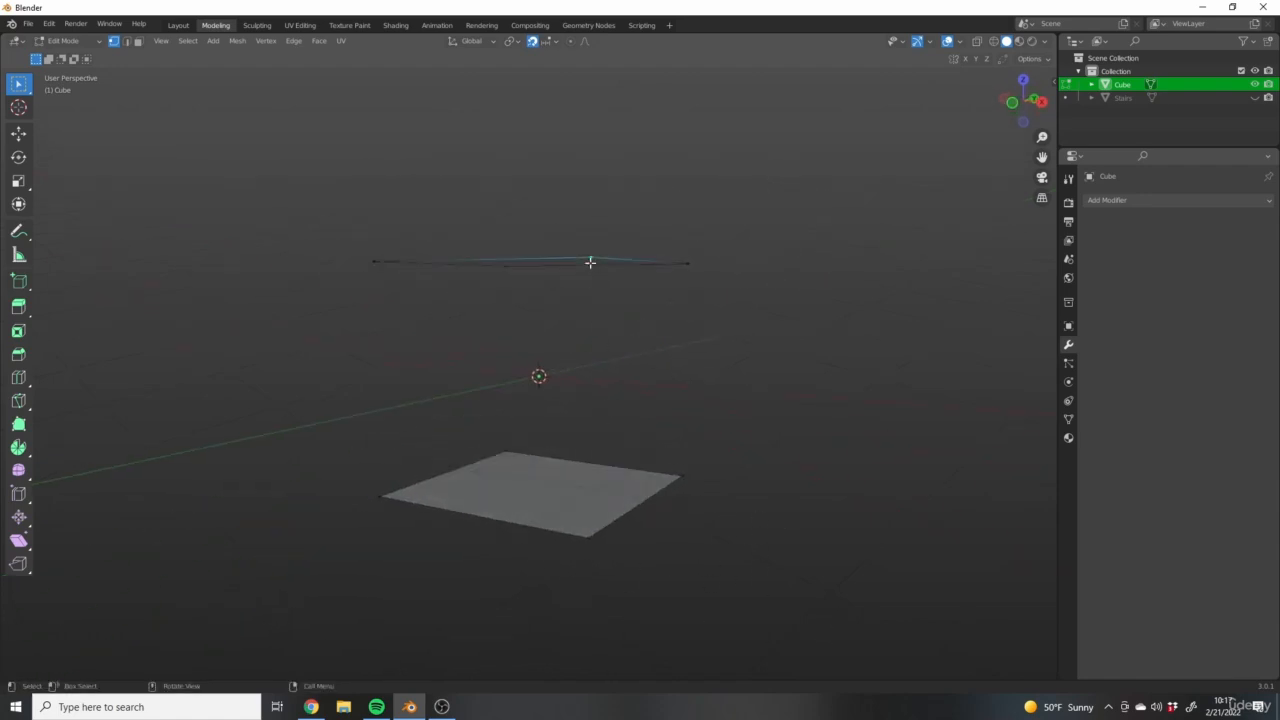
{"action": "middle_click_drag", "start_coordinate": [574, 430], "coordinate": [590, 450]}
{"action": "middle_click_drag", "start_coordinate": [482, 301], "coordinate": [509, 377], "text": "shift"}
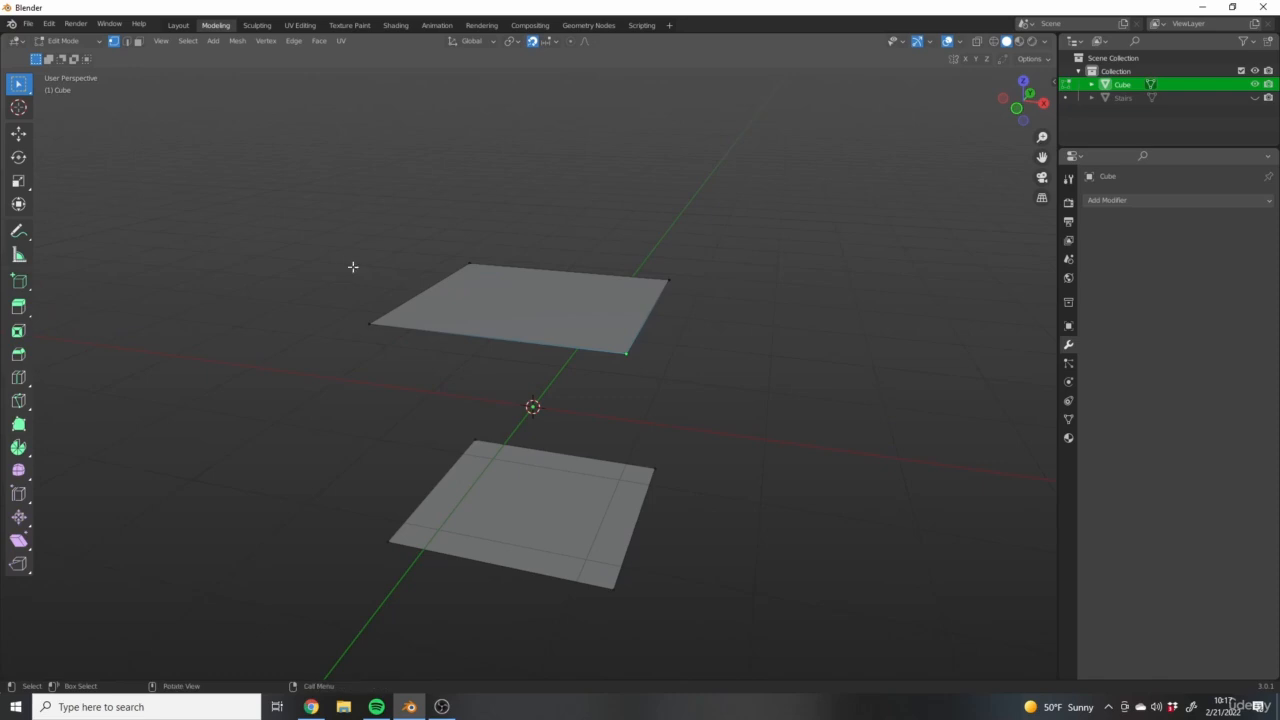
{"action": "middle_click_drag", "start_coordinate": [602, 585], "coordinate": [603, 283]}
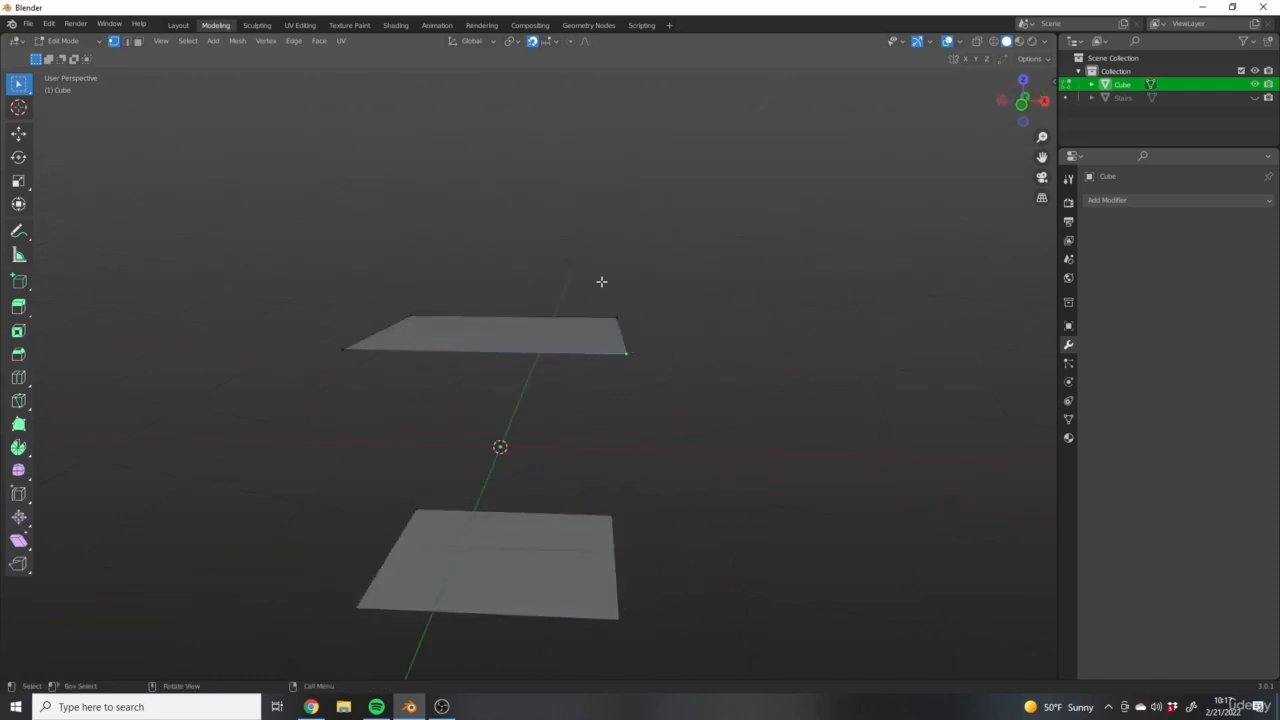
{"action": "middle_click_drag", "start_coordinate": [671, 530], "coordinate": [643, 589]}
{"action": "left_click", "coordinate": [592, 517], "text": "shift"}
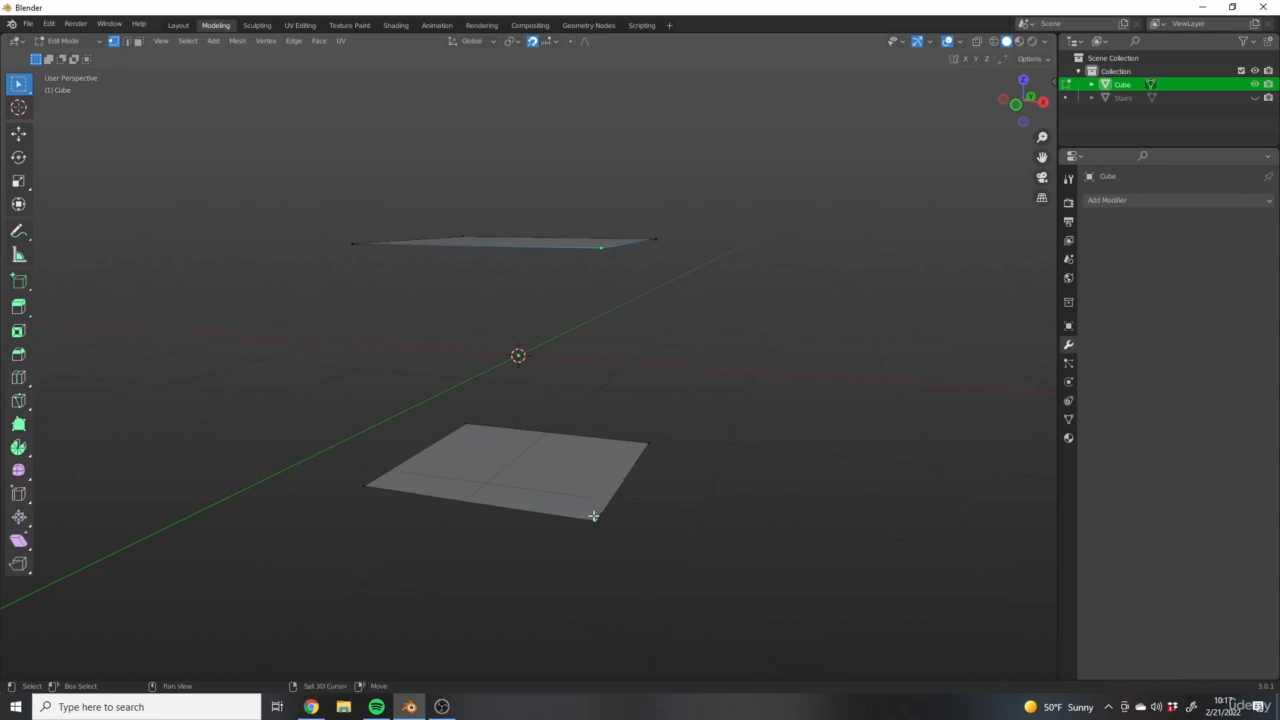
{"action": "middle_click_drag", "start_coordinate": [657, 477], "coordinate": [578, 272]}
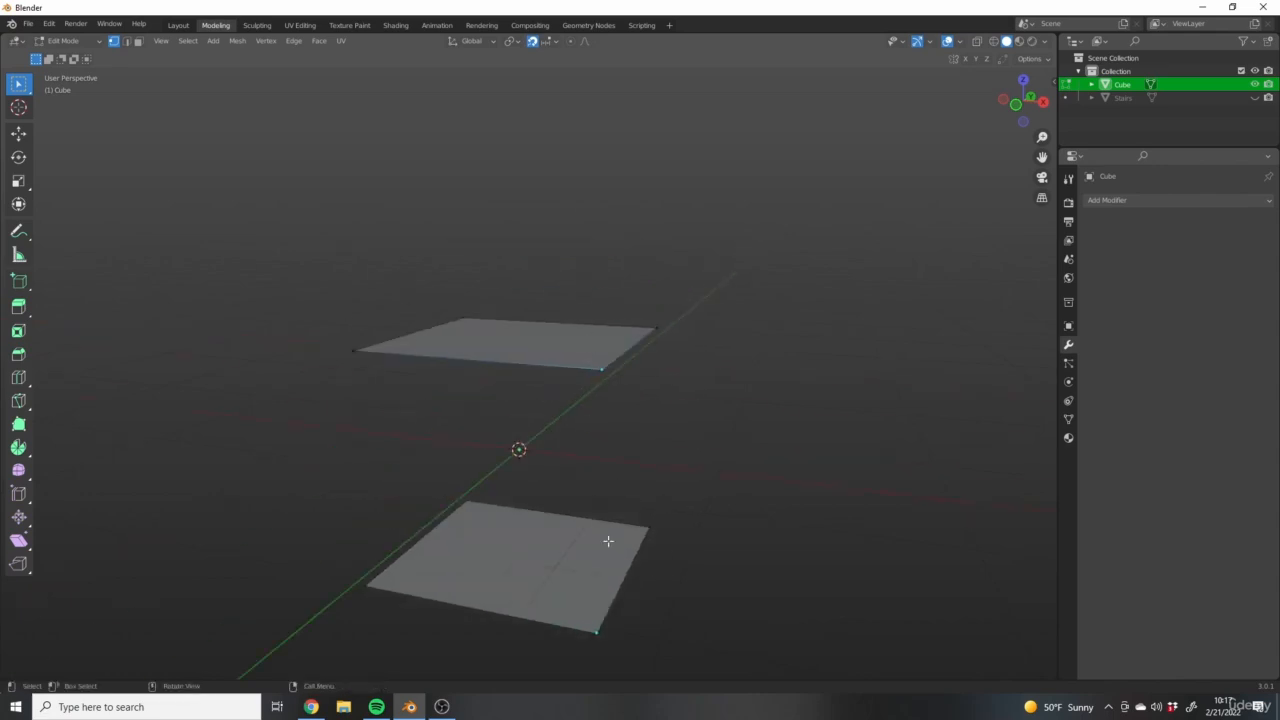
{"action": "middle_click_drag", "start_coordinate": [678, 588], "coordinate": [666, 617]}
{"action": "key", "text": "f"}
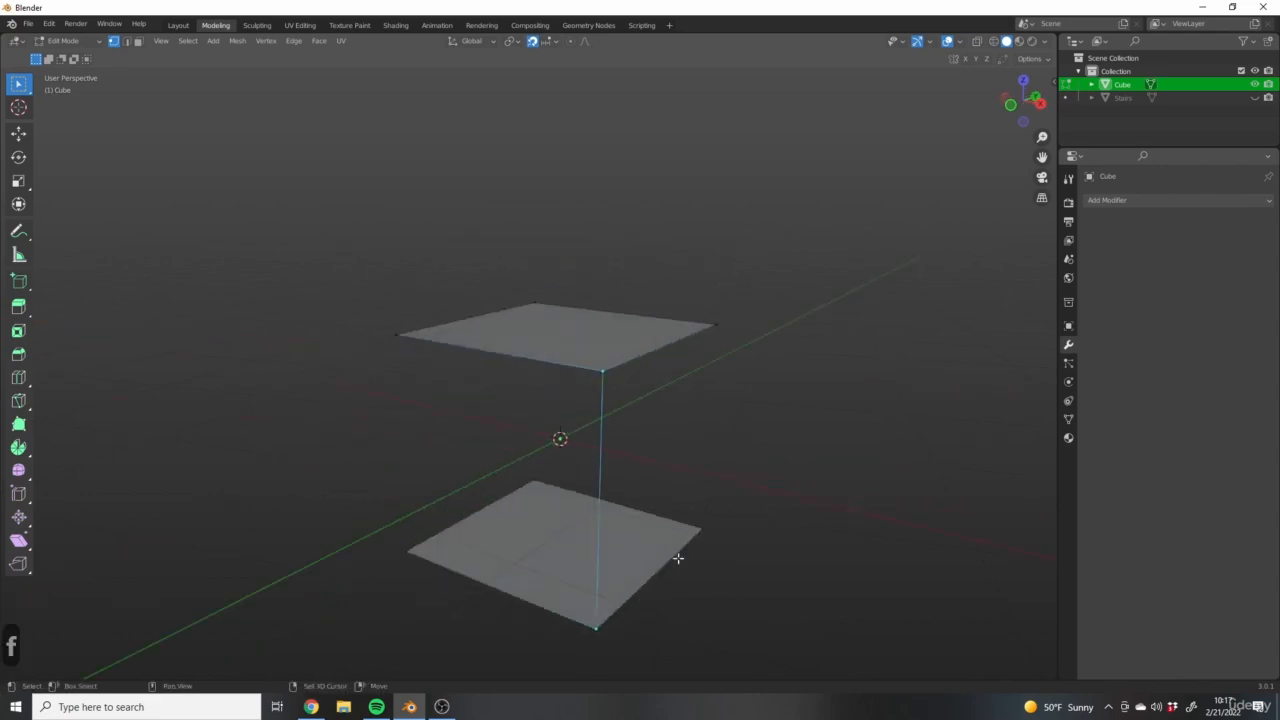
Add the adjacent corner vertices of the top and bottom faces to the selected edge and fill a side face between them
{"action": "middle_click_drag", "start_coordinate": [678, 558], "coordinate": [634, 327]}
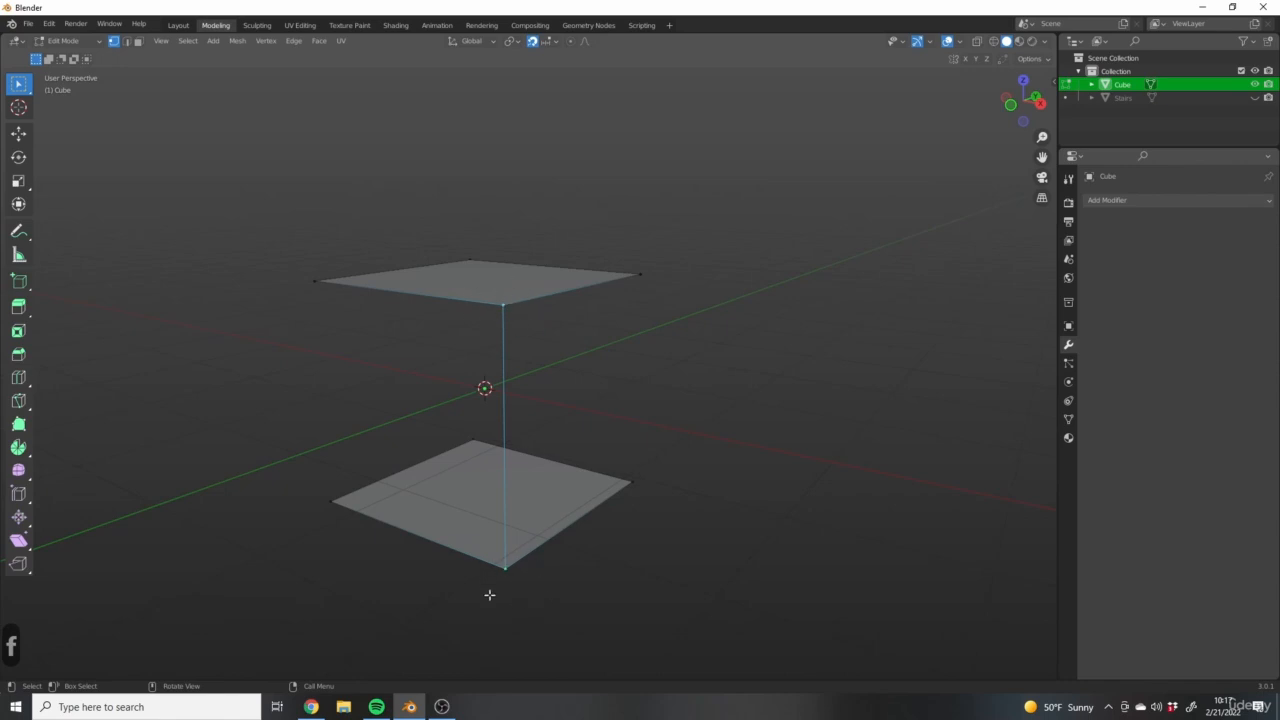
{"action": "middle_click_drag", "start_coordinate": [660, 477], "coordinate": [742, 515]}
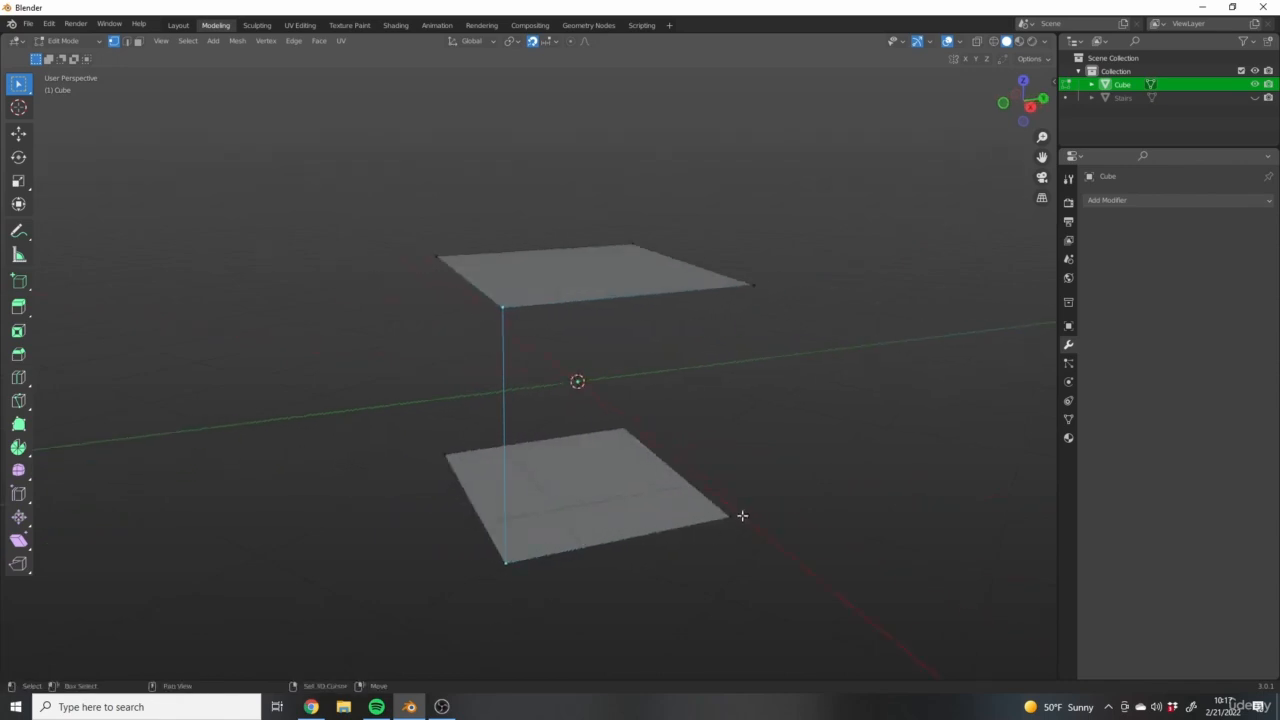
{"action": "left_click", "coordinate": [731, 517], "text": "shift"}
{"action": "left_click", "coordinate": [756, 283], "text": "shift"}
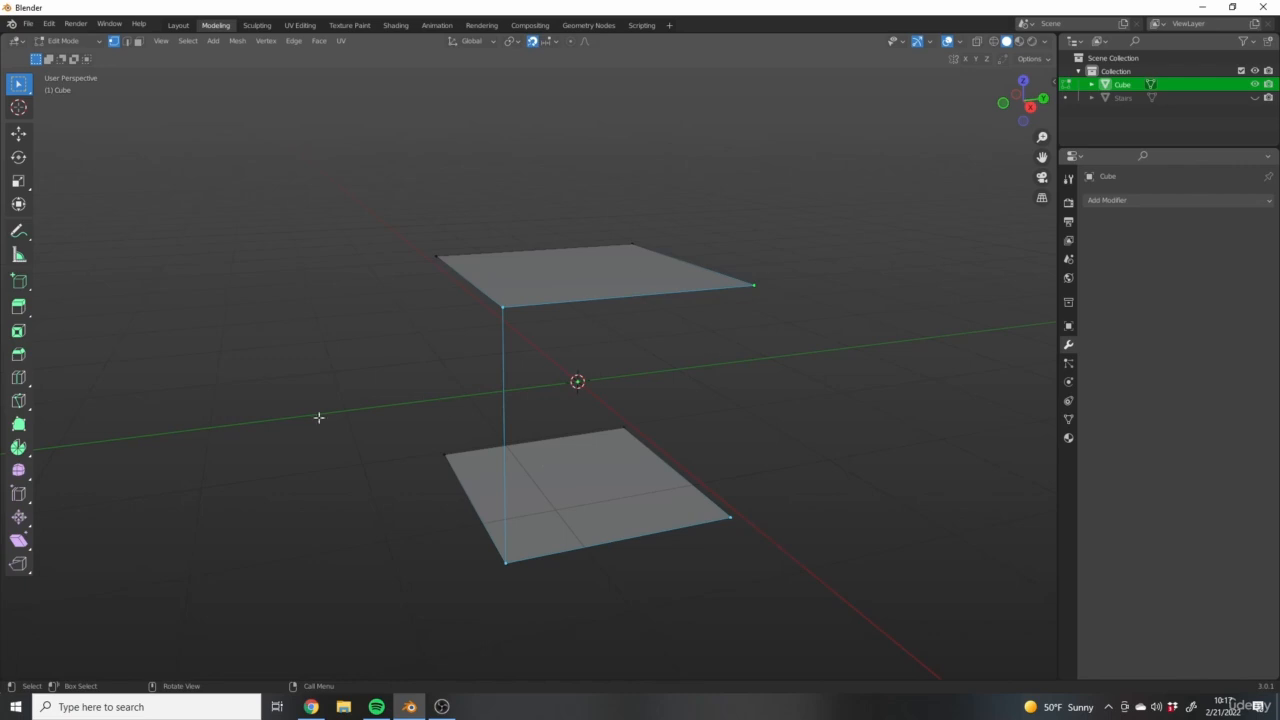
{"action": "key", "text": "f"}
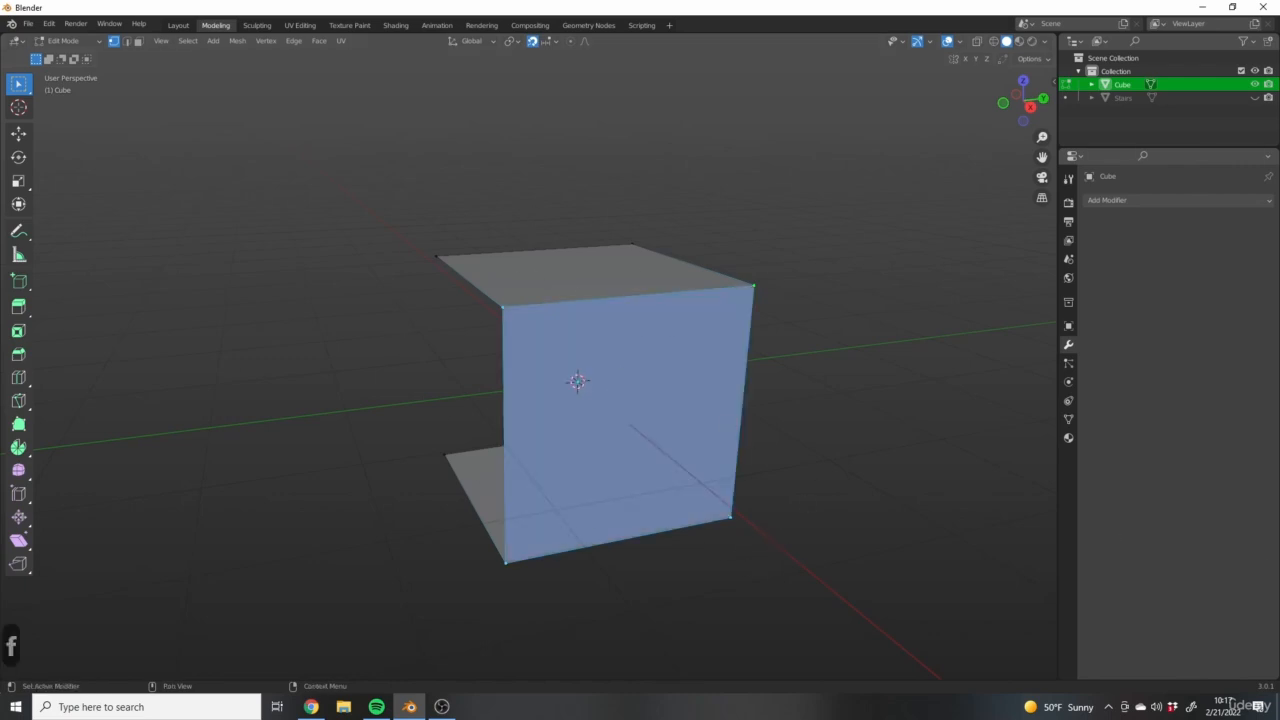
{"action": "middle_click_drag", "start_coordinate": [366, 276], "coordinate": [525, 290]}
{"action": "scroll", "coordinate": [691, 296], "scroll_direction": "down", "scroll_amount": 2}
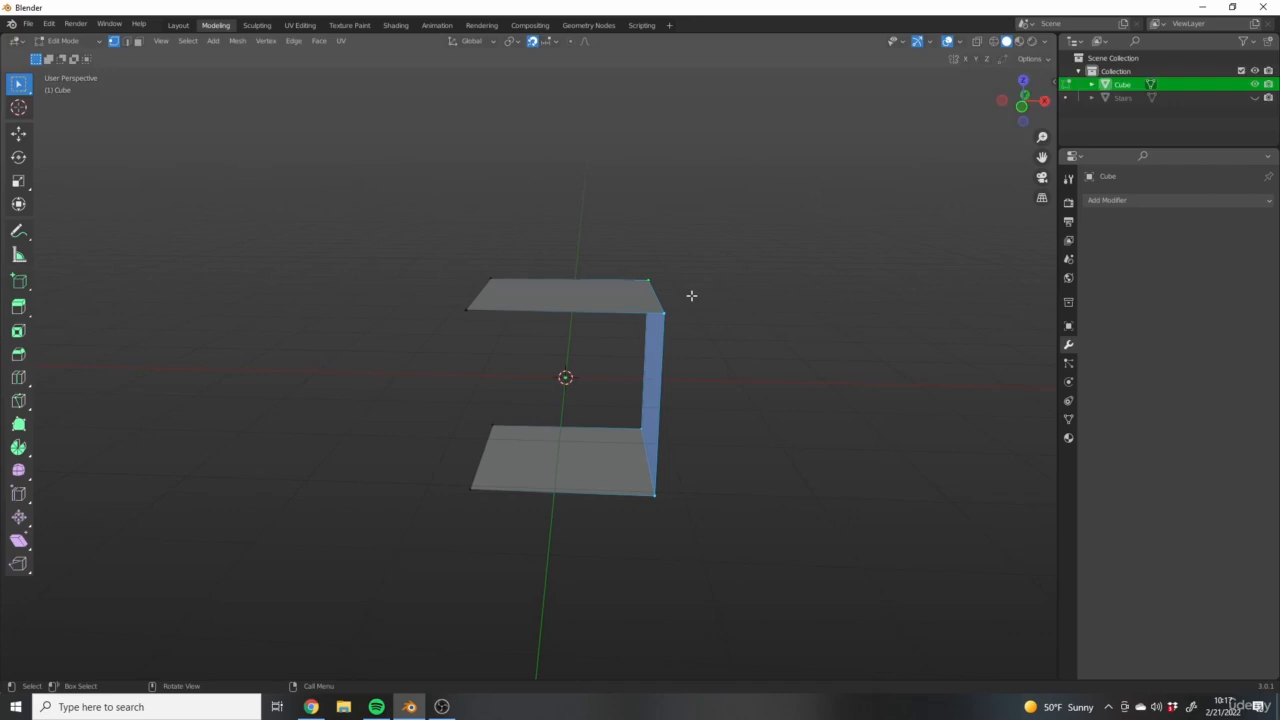
Return to Object Mode and delete the partly rebuilt cube
{"action": "key", "text": "Tab"}
{"action": "middle_click_drag", "start_coordinate": [693, 198], "coordinate": [642, 354]}
{"action": "key", "text": "x"}
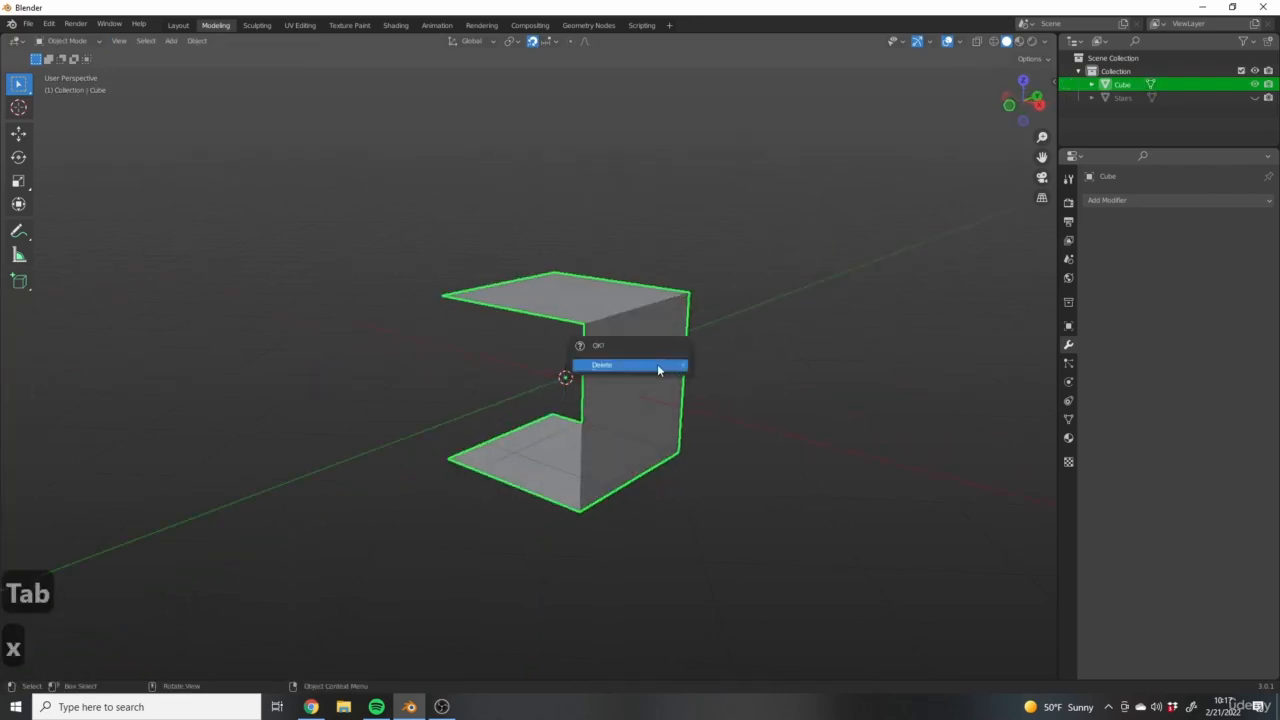
{"action": "left_click", "coordinate": [657, 364]}
Add a cylinder mesh and scale it down along the Z axis into a low, wide disc
{"action": "key", "text": "shift+a"}
{"action": "mouse_move", "coordinate": [537, 346]}
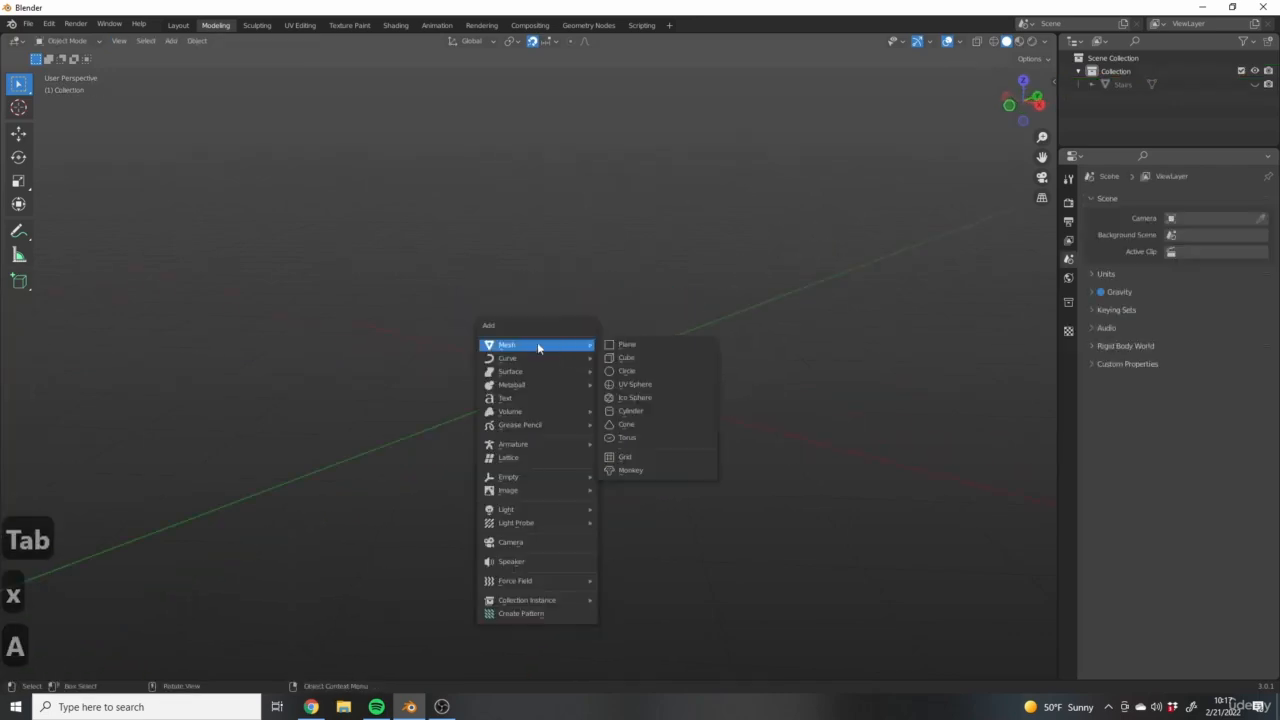
{"action": "left_click", "coordinate": [625, 410]}
{"action": "key", "text": "s"}
{"action": "key", "text": "z"}
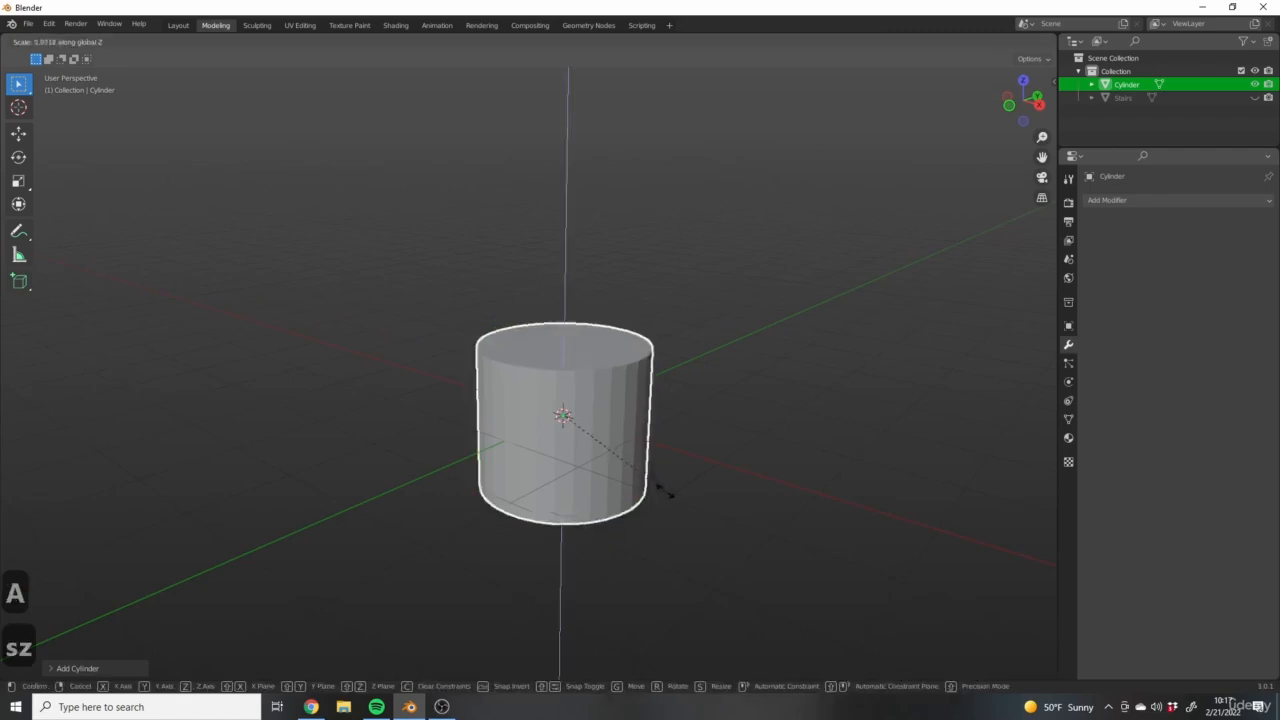
{"action": "left_click", "coordinate": [607, 432]}
{"action": "middle_click_drag", "start_coordinate": [607, 432], "coordinate": [536, 224]}
{"action": "scroll", "coordinate": [574, 417], "scroll_direction": "up", "scroll_amount": 4}
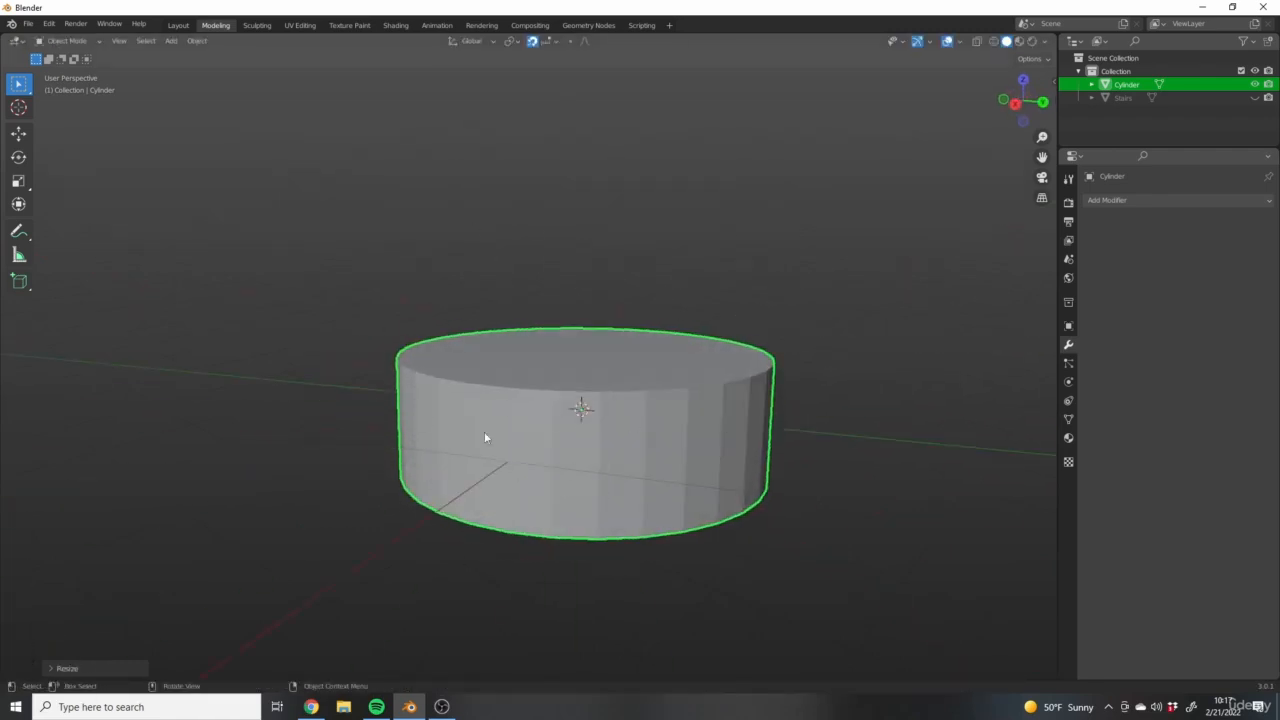
{"action": "middle_click_drag", "start_coordinate": [484, 437], "coordinate": [557, 437]}
In Edit Mode, delete the cylinder's side faces, keeping the top and bottom caps, and switch to vertex selection
{"action": "key", "text": "Tab"}
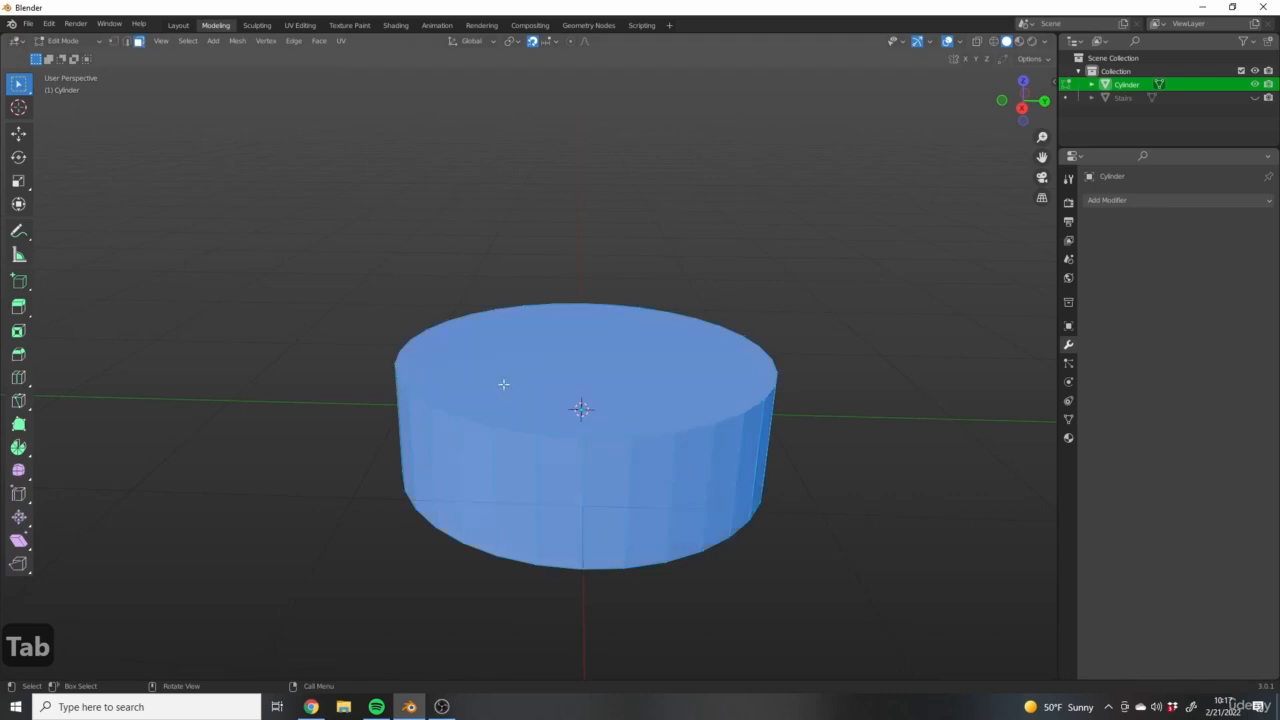
{"action": "middle_click_drag", "start_coordinate": [300, 367], "coordinate": [354, 357]}
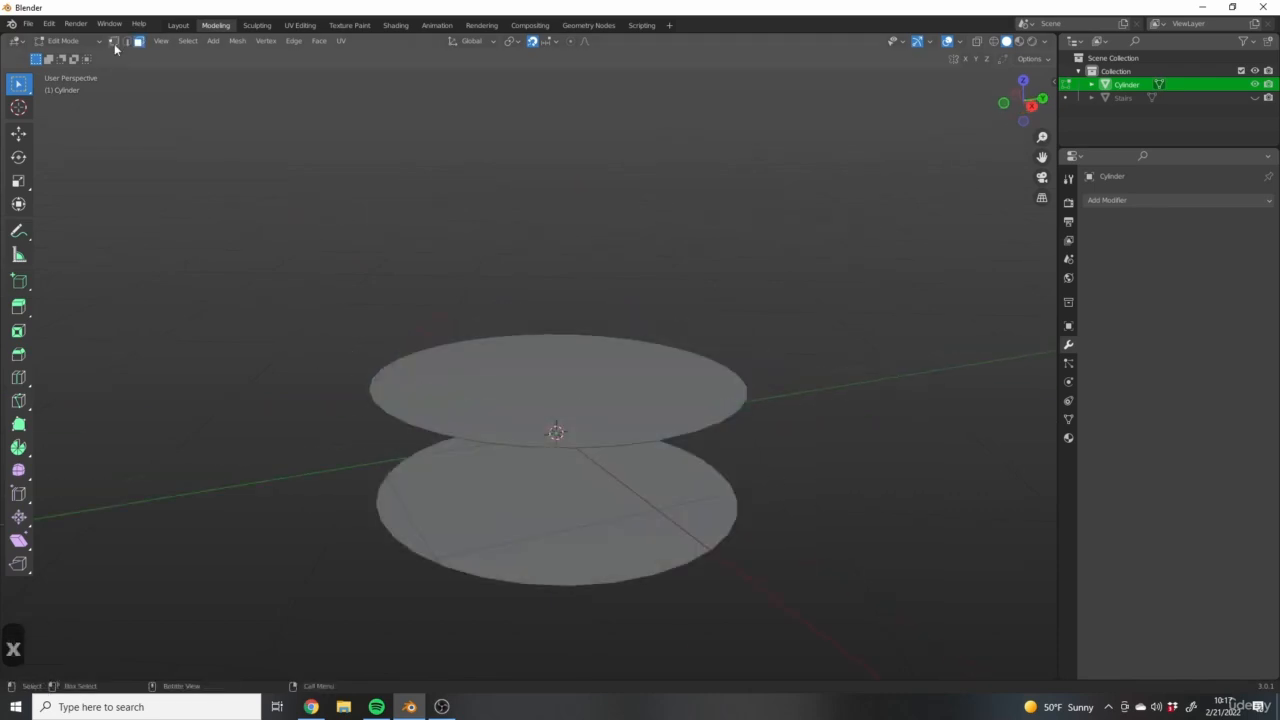
{"action": "left_click", "coordinate": [113, 41]}
Examine the open gap between the cylinder's top and bottom caps from several angles
{"action": "middle_click_drag", "start_coordinate": [671, 357], "coordinate": [540, 356]}
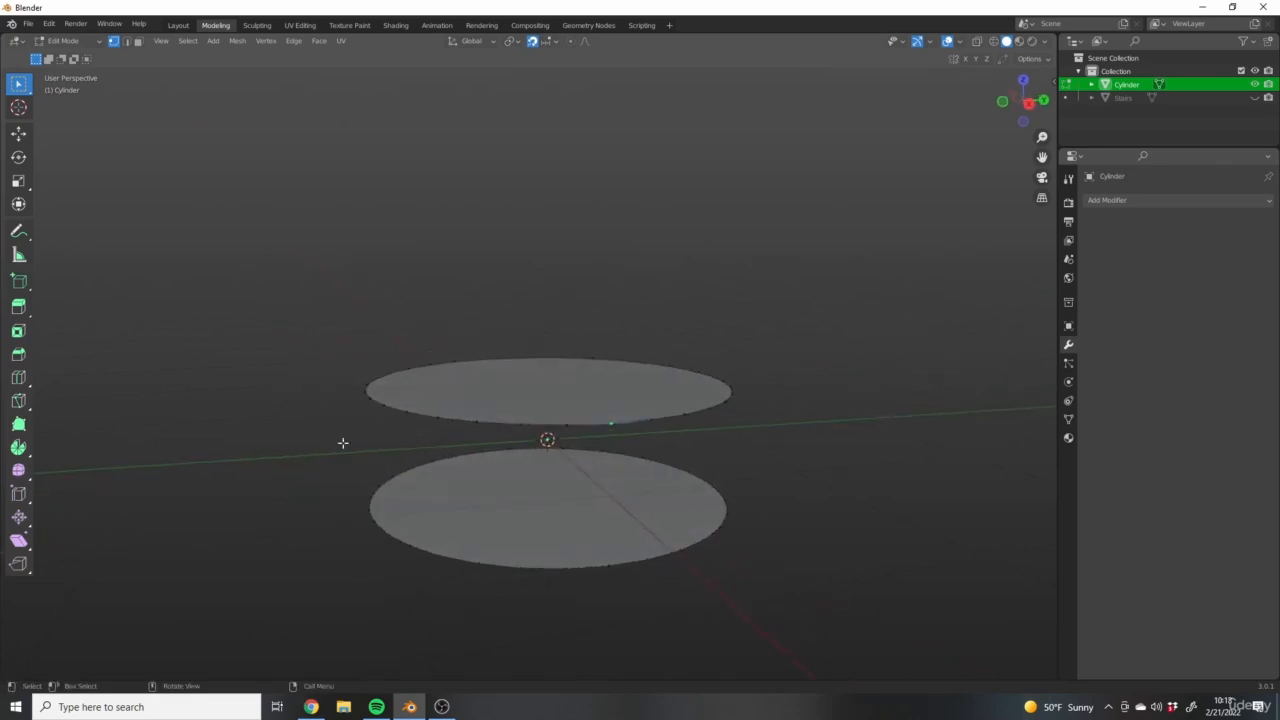
{"action": "middle_click_drag", "start_coordinate": [693, 468], "coordinate": [638, 503]}
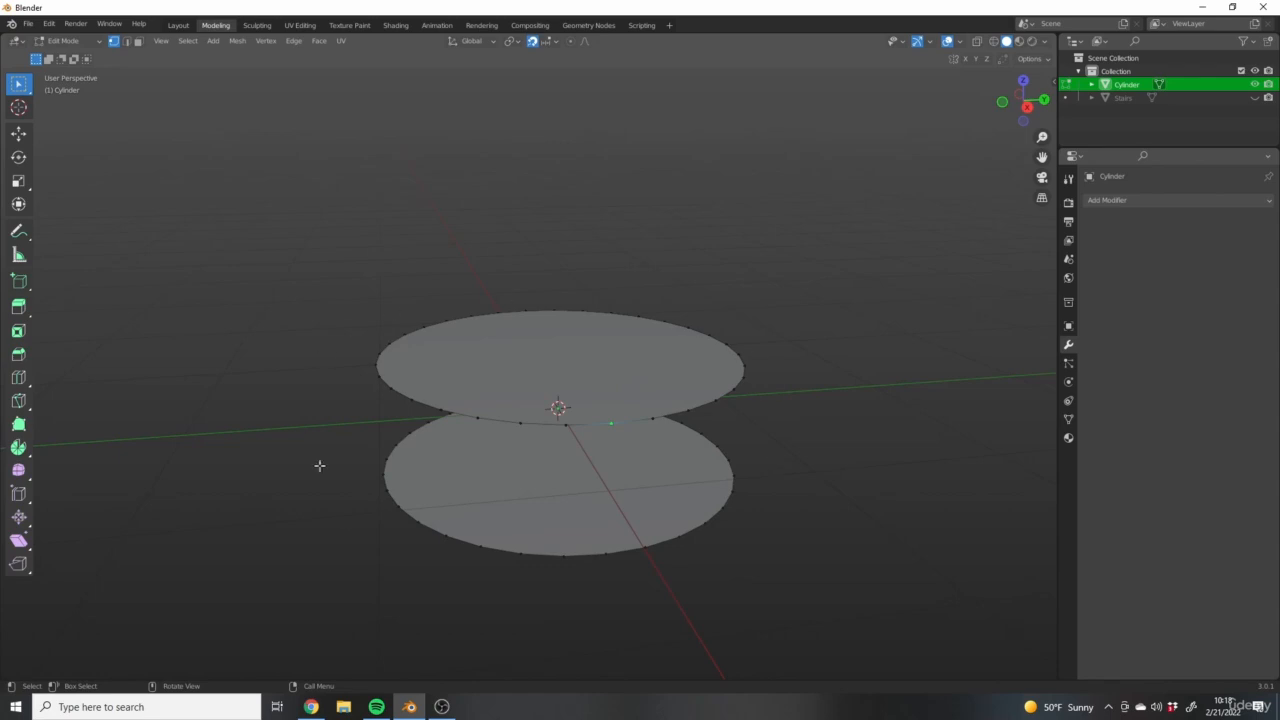
{"action": "middle_click_drag", "start_coordinate": [562, 392], "coordinate": [630, 495]}
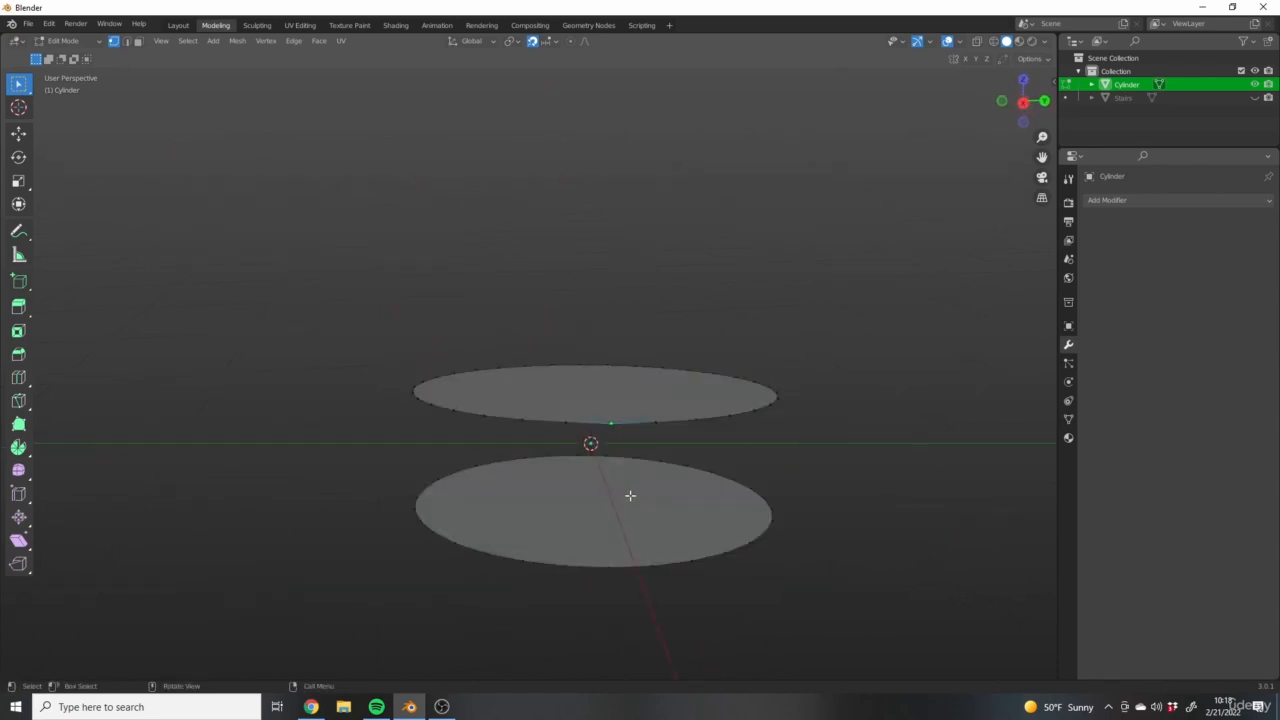
{"action": "middle_click_drag", "start_coordinate": [587, 582], "coordinate": [663, 634]}
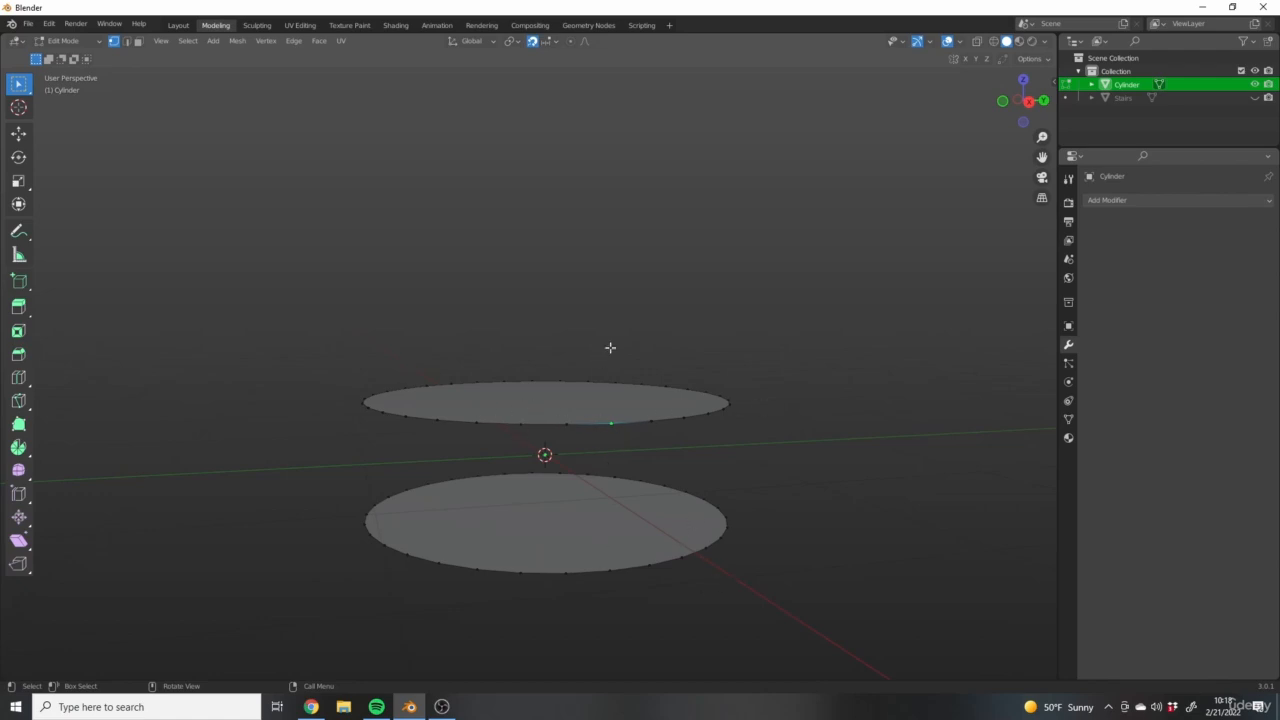
{"action": "middle_click_drag", "start_coordinate": [735, 415], "coordinate": [690, 432]}
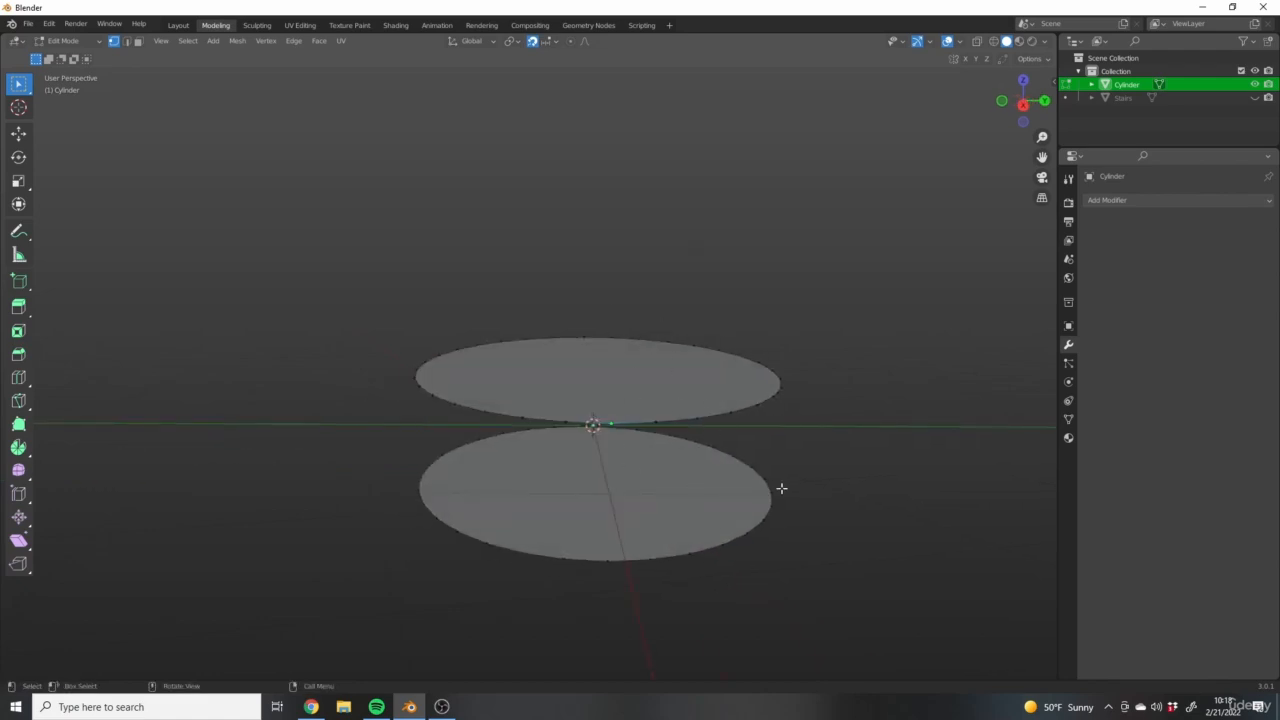
{"action": "middle_click_drag", "start_coordinate": [619, 538], "coordinate": [648, 408]}
{"action": "middle_click_drag", "start_coordinate": [564, 375], "coordinate": [594, 442]}
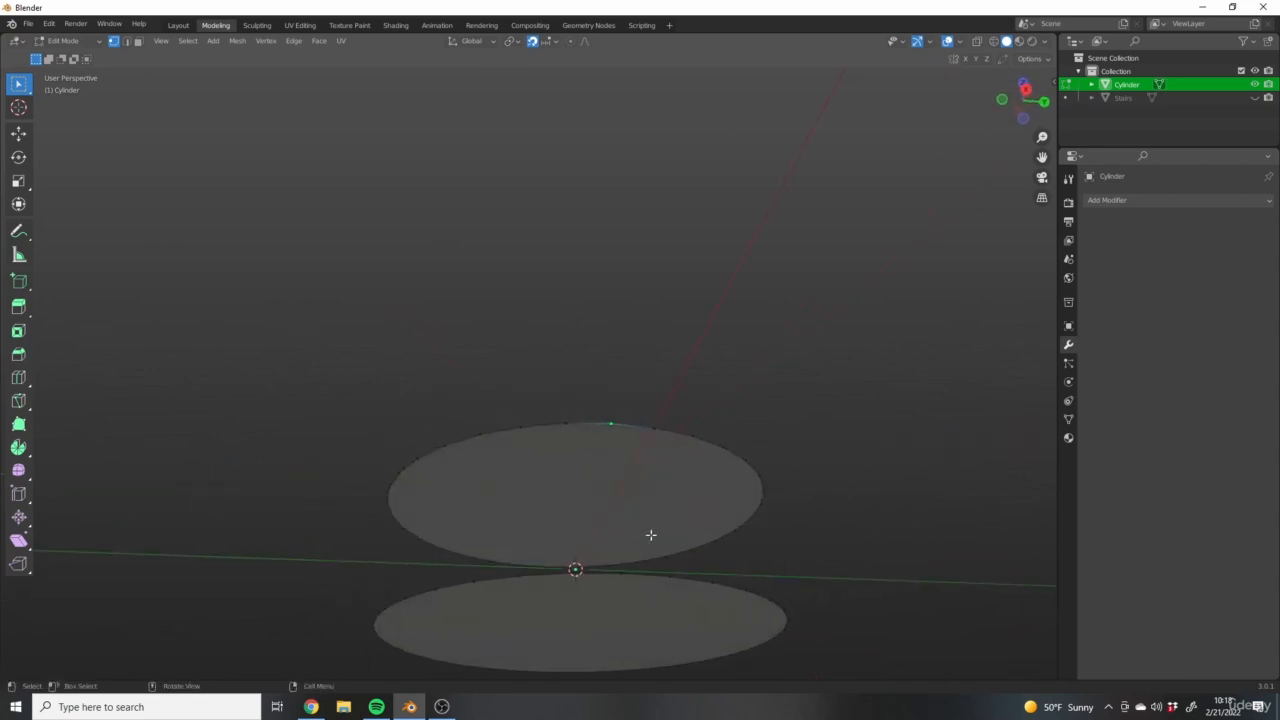
{"action": "middle_click_drag", "start_coordinate": [651, 535], "coordinate": [666, 579]}
{"action": "middle_click_drag", "start_coordinate": [621, 389], "coordinate": [618, 429]}
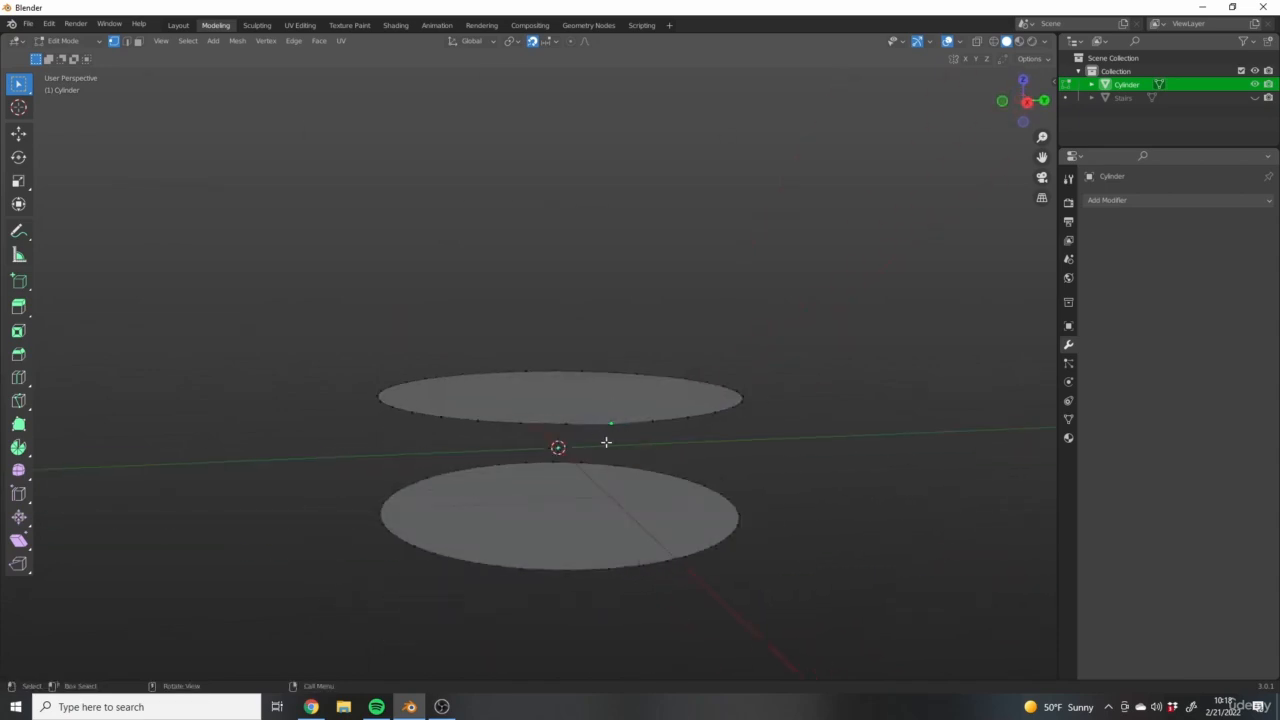
Select two neighbouring rim vertices on the top cap and the matching two on the bottom cap, and fill a face between them
{"action": "left_click", "coordinate": [609, 569], "text": "shift"}
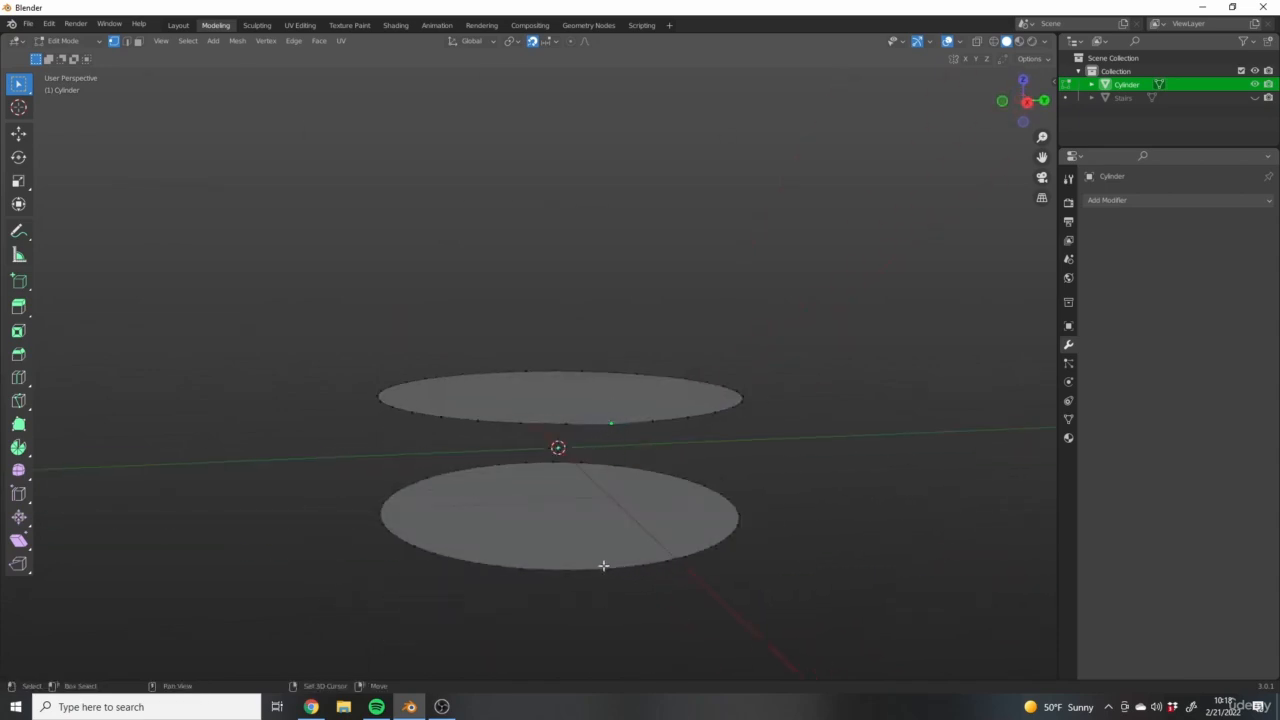
{"action": "left_click", "coordinate": [652, 421], "text": "shift"}
{"action": "middle_click_drag", "start_coordinate": [826, 437], "coordinate": [555, 586]}
{"action": "scroll", "coordinate": [397, 526], "scroll_direction": "up", "scroll_amount": 3}
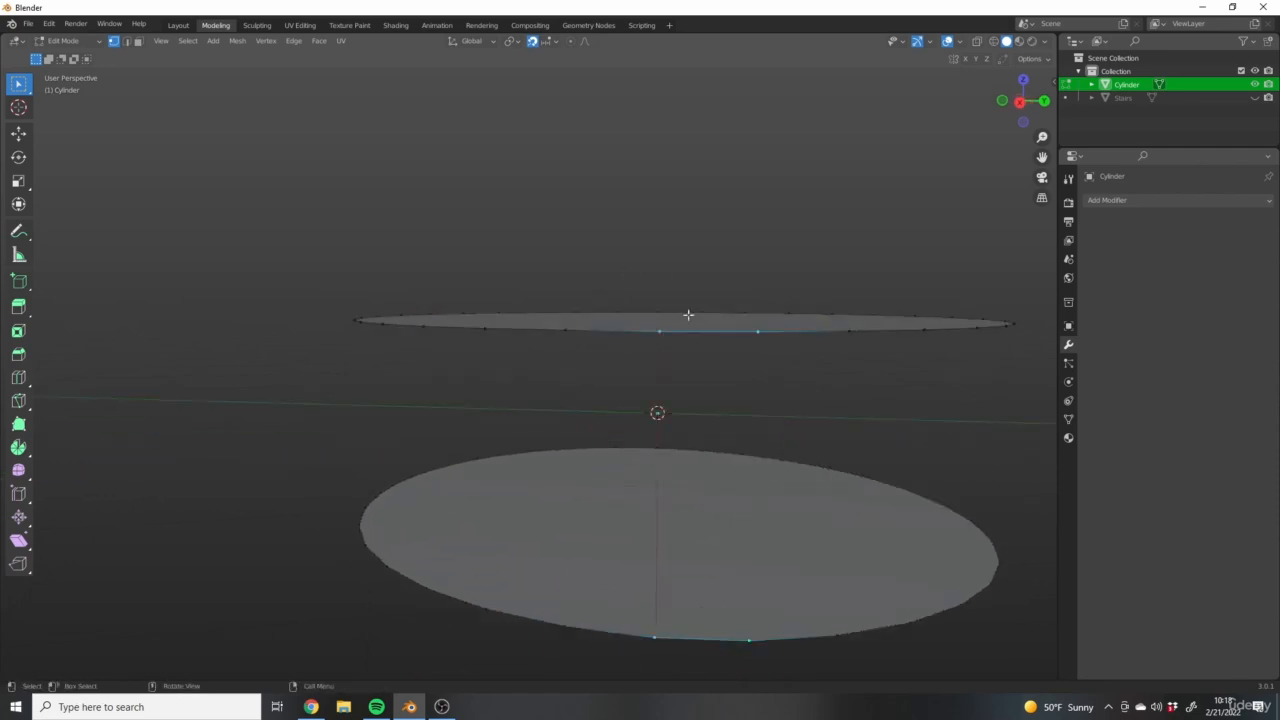
{"action": "middle_click_drag", "start_coordinate": [769, 461], "coordinate": [586, 451], "text": "shift"}
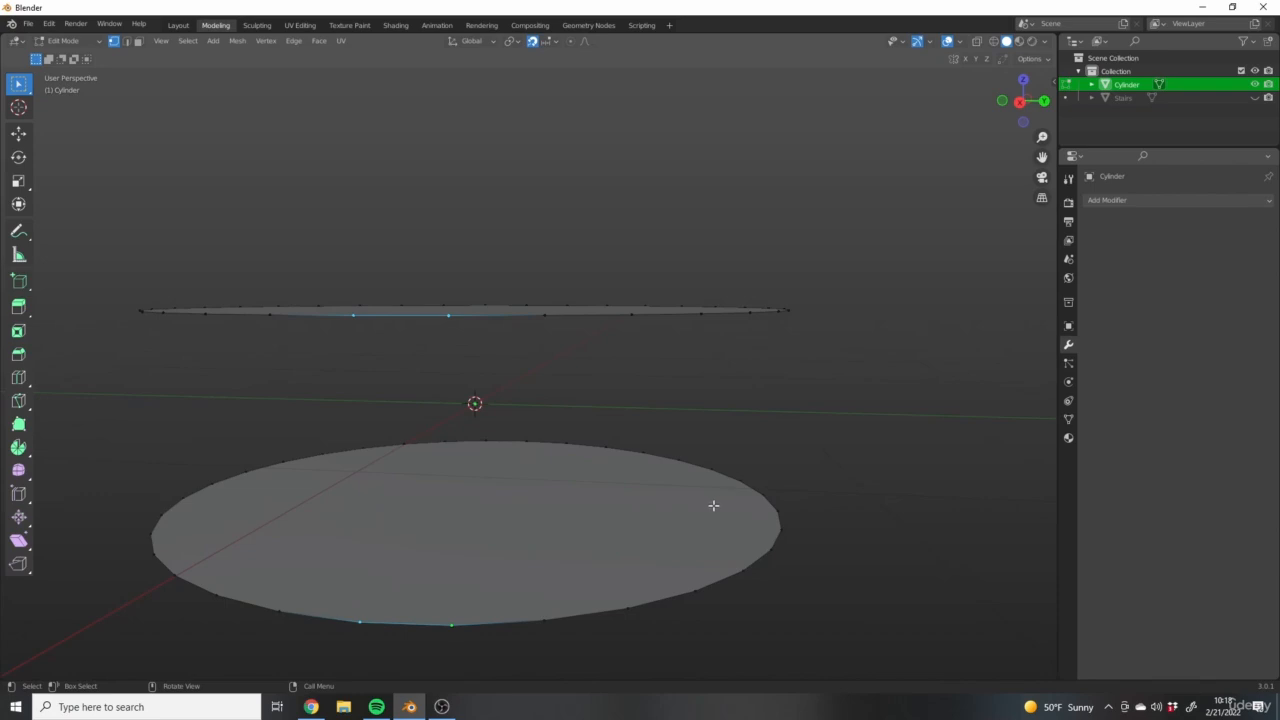
{"action": "key", "text": "f"}
{"action": "scroll", "coordinate": [680, 505], "scroll_direction": "down", "scroll_amount": 5}
{"action": "middle_click_drag", "start_coordinate": [646, 503], "coordinate": [649, 396]}
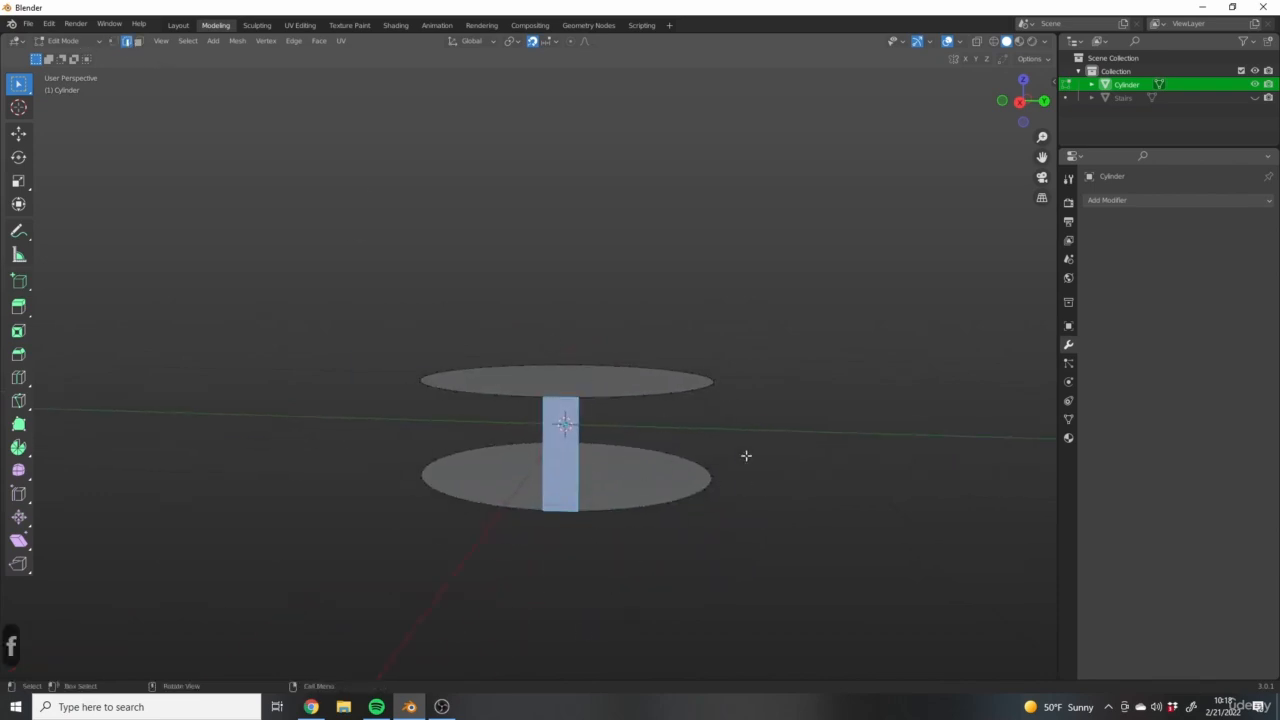
Select one vertical edge of the new side face and fill successive faces from it until the cylinder's side is closed
{"action": "scroll", "coordinate": [590, 396], "scroll_direction": "up", "scroll_amount": 1}
{"action": "middle_click_drag", "start_coordinate": [689, 401], "coordinate": [650, 374]}
{"action": "scroll", "coordinate": [604, 418], "scroll_direction": "up", "scroll_amount": 2}
{"action": "left_click", "coordinate": [592, 405]}
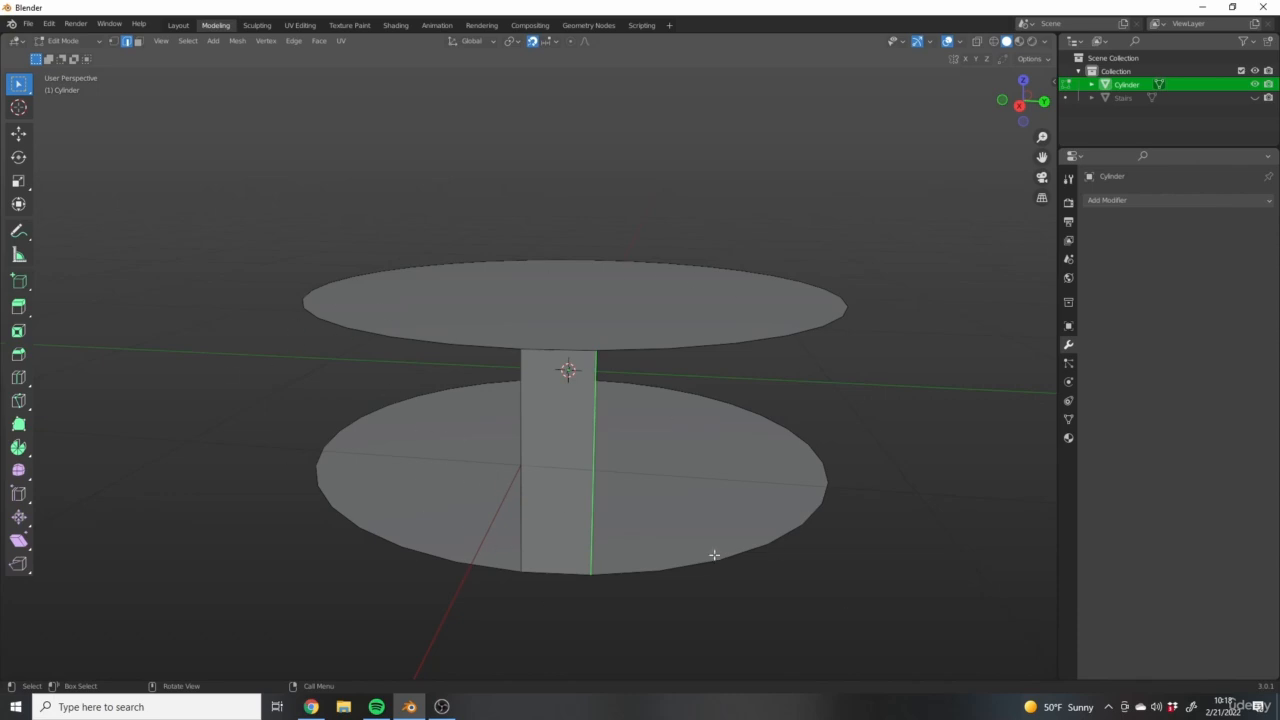
{"action": "middle_click_drag", "start_coordinate": [714, 555], "coordinate": [925, 559]}
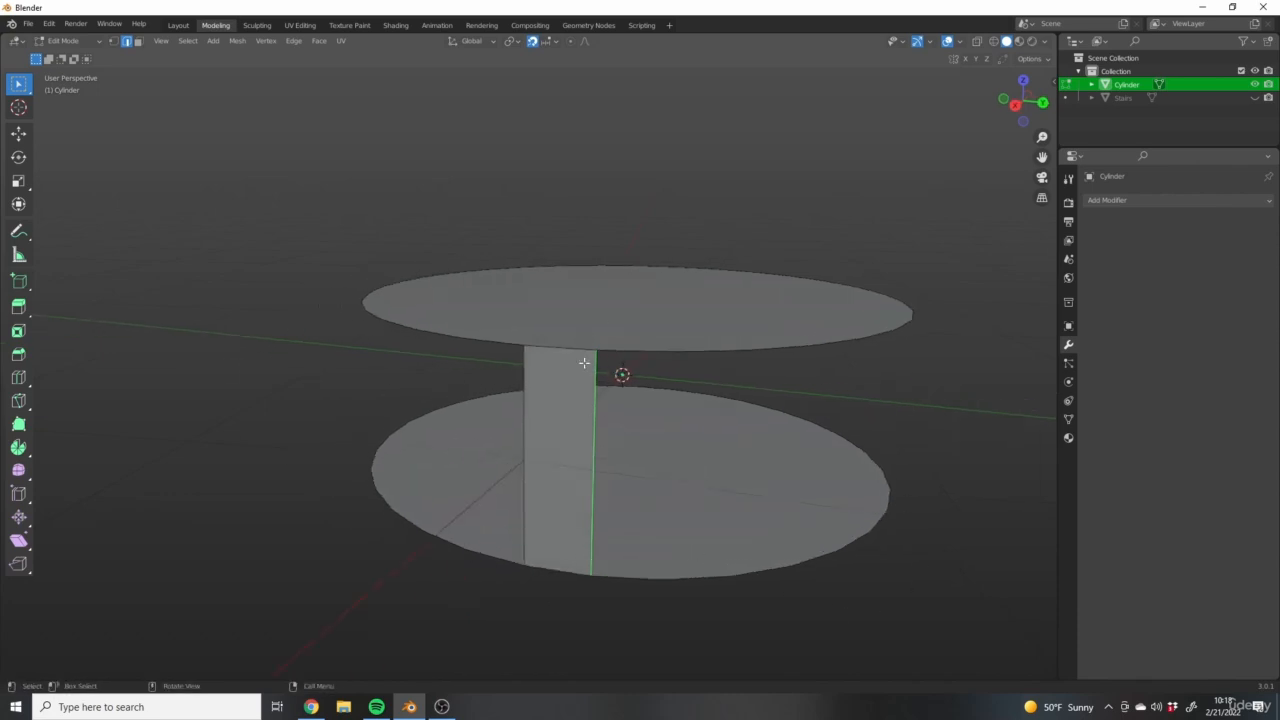
{"action": "key", "text": "f"}
{"action": "key", "text": "f"}
{"action": "key", "text": "f"}
{"action": "key", "text": "f"}
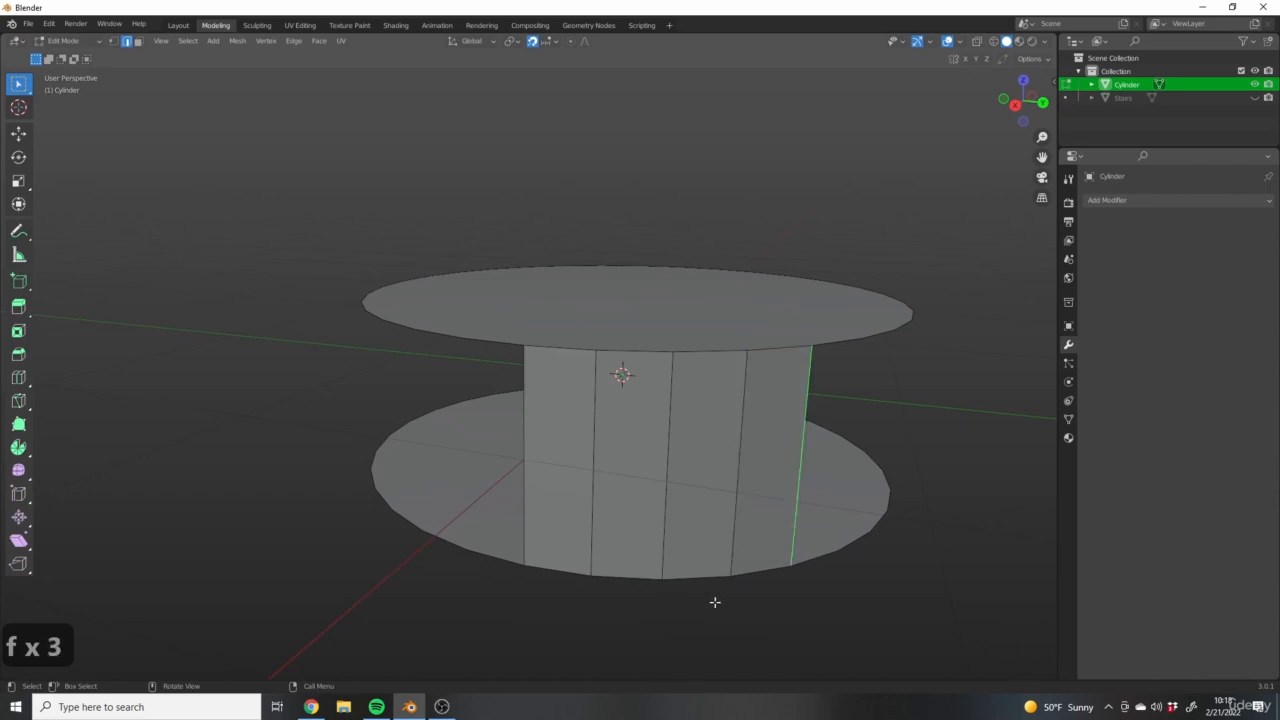
{"action": "key", "text": "f"}
{"action": "key", "text": "f"}
{"action": "key", "text": "f"}
{"action": "key", "text": "f"}
{"action": "key", "text": "f"}
{"action": "key", "text": "f"}
{"action": "key", "text": "f"}
{"action": "key", "text": "f"}
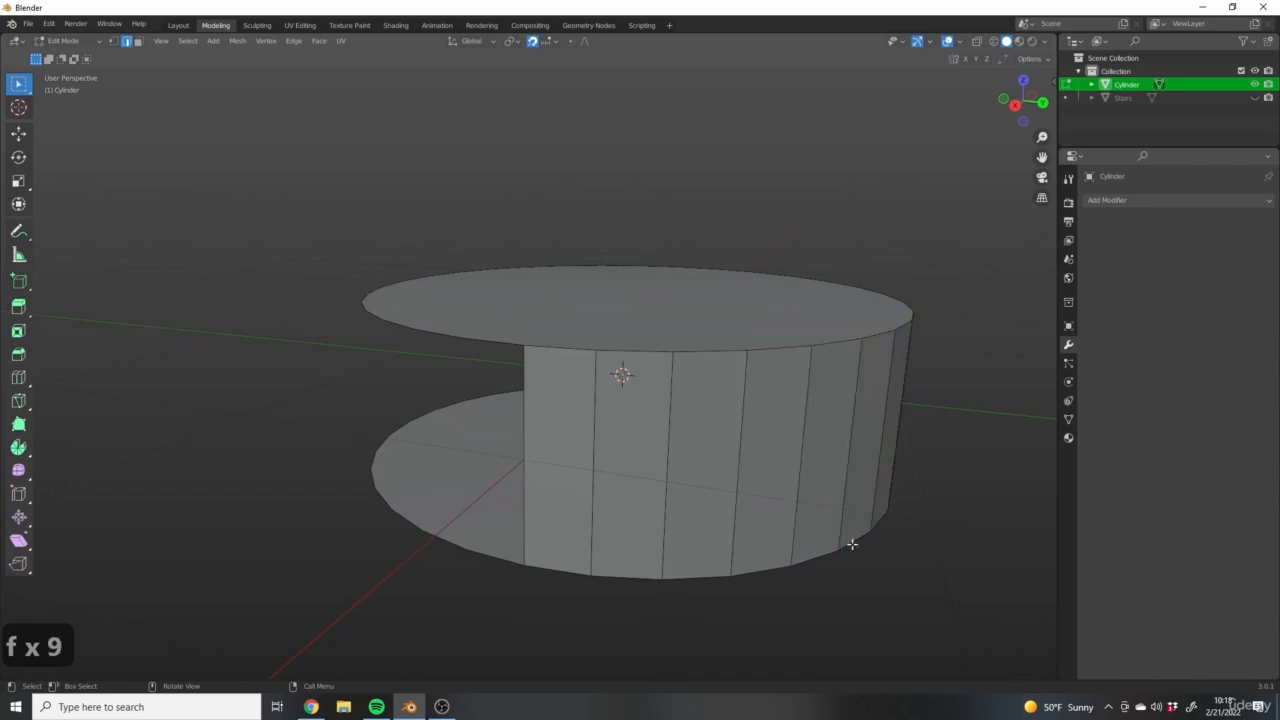
{"action": "key", "text": "f"}
{"action": "key", "text": "f"}
{"action": "key", "text": "f"}
{"action": "key", "text": "f"}
{"action": "key", "text": "f"}
{"action": "key", "text": "f"}
{"action": "key", "text": "f"}
{"action": "key", "text": "f"}
{"action": "key", "text": "f"}
{"action": "key", "text": "f"}
{"action": "key", "text": "f"}
{"action": "key", "text": "f"}
{"action": "key", "text": "f"}
{"action": "key", "text": "f"}
{"action": "key", "text": "f"}
{"action": "key", "text": "f"}
{"action": "key", "text": "f"}
{"action": "key", "text": "f"}
{"action": "key", "text": "f"}
{"action": "key", "text": "f"}
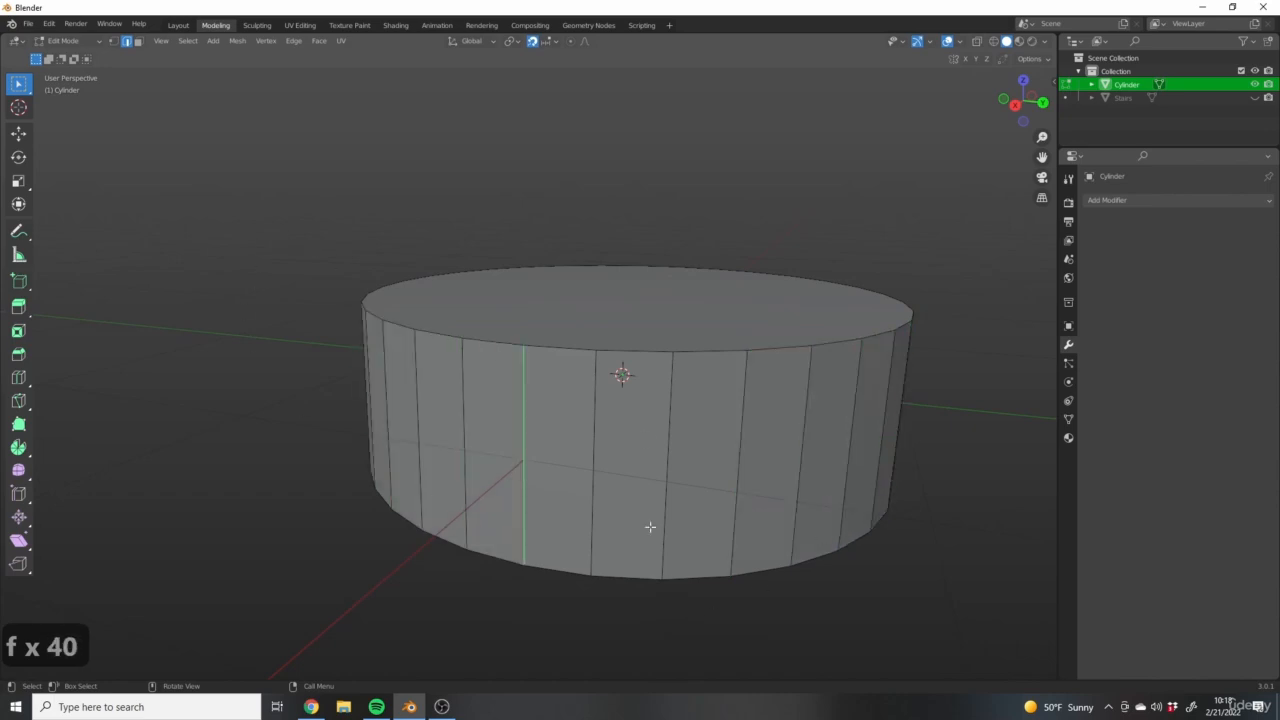
{"action": "left_click", "coordinate": [113, 41]}
{"action": "middle_click_drag", "start_coordinate": [643, 491], "coordinate": [386, 187]}
{"action": "middle_click_drag", "start_coordinate": [461, 237], "coordinate": [682, 374]}
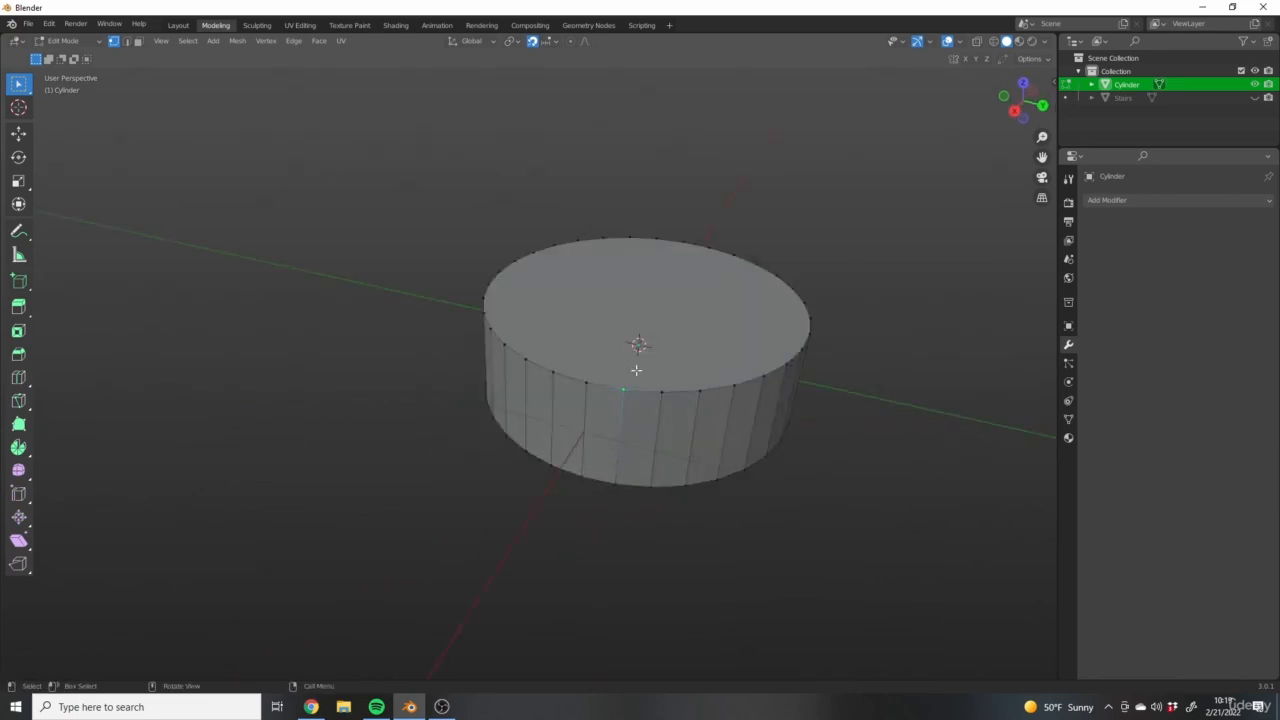
Undo the repeated fills until only two adjacent side faces remain between the caps
{"action": "key", "text": "ctrl+z"}
{"action": "key", "text": "ctrl+z"}
{"action": "key", "text": "ctrl+z"}
{"action": "key", "text": "ctrl+z"}
{"action": "key", "text": "ctrl+z"}
{"action": "key", "text": "ctrl+z"}
{"action": "key", "text": "ctrl+z"}
{"action": "key", "text": "ctrl+z"}
{"action": "key", "text": "ctrl+z"}
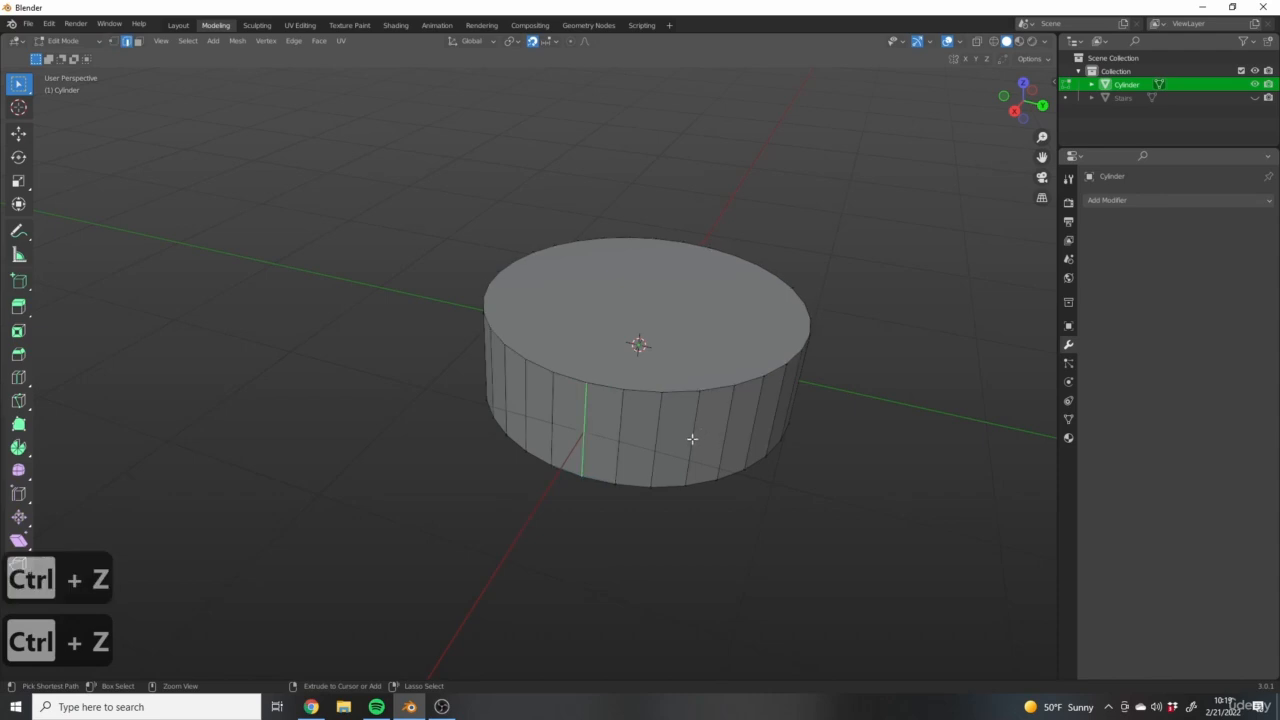
{"action": "key", "text": "ctrl+z"}
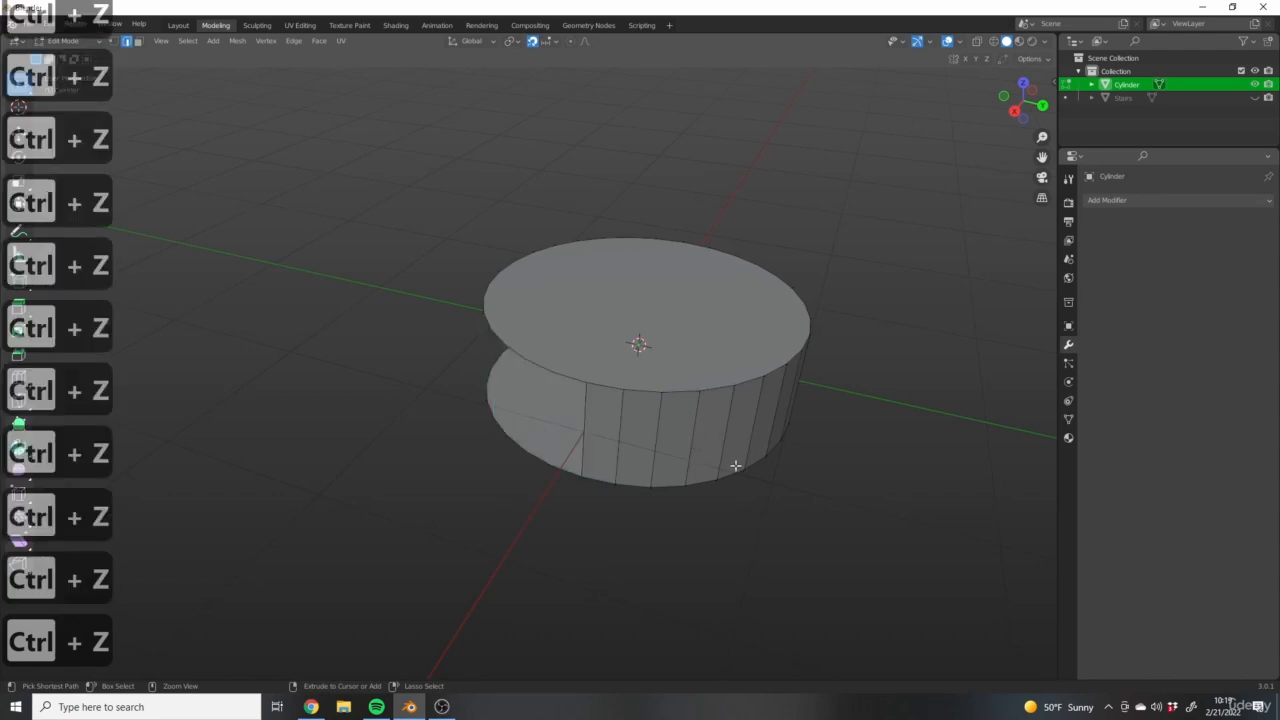
{"action": "key", "text": "ctrl+z"}
{"action": "key", "text": "ctrl+z"}
{"action": "key", "text": "ctrl+z"}
{"action": "key", "text": "ctrl+z"}
{"action": "key", "text": "ctrl+z"}
{"action": "key", "text": "ctrl+z"}
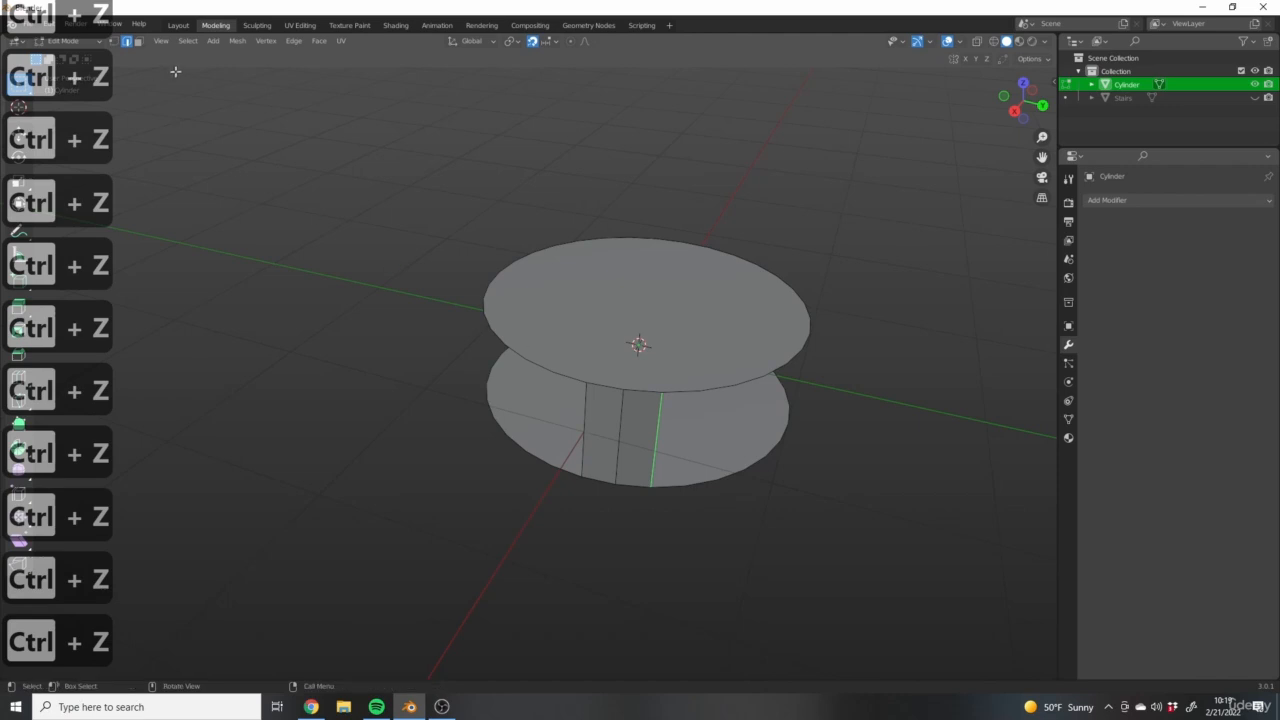
Select the cylinder's top cap in face selection and rotate it slightly about the Z axis
{"action": "left_click", "coordinate": [140, 41]}
{"action": "left_click", "coordinate": [647, 373]}
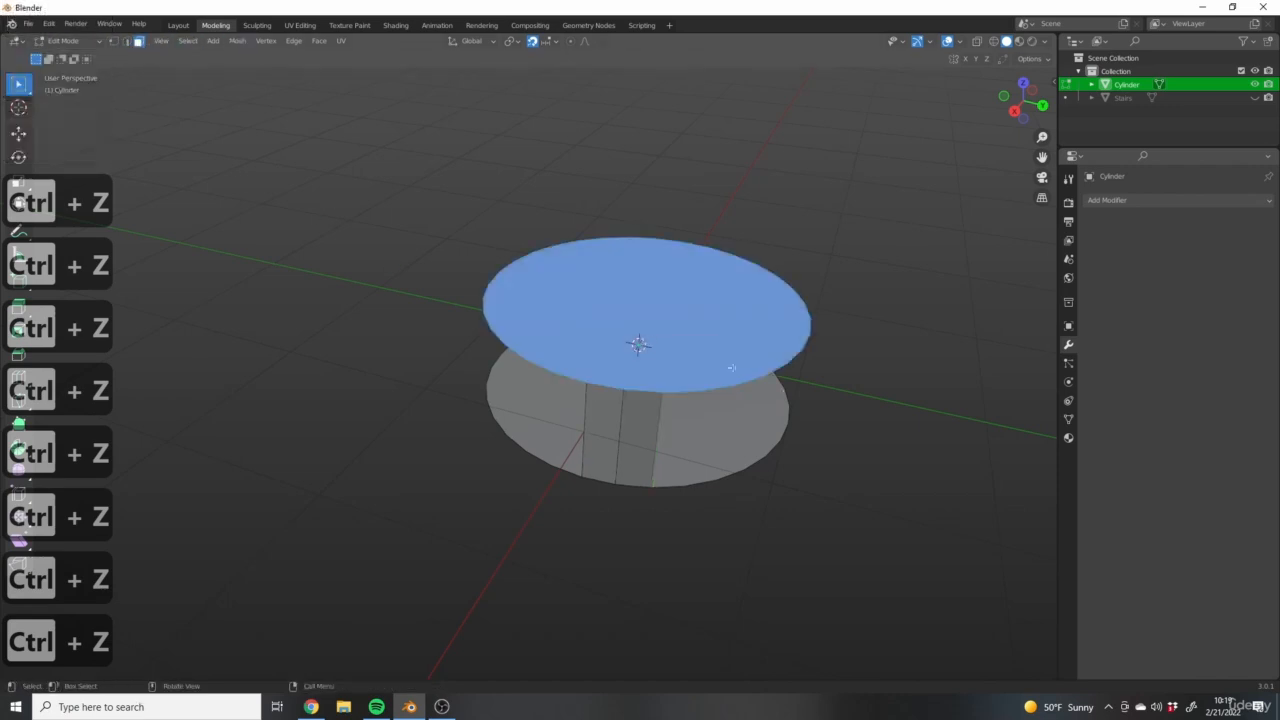
{"action": "key", "text": "r"}
{"action": "key", "text": "z"}
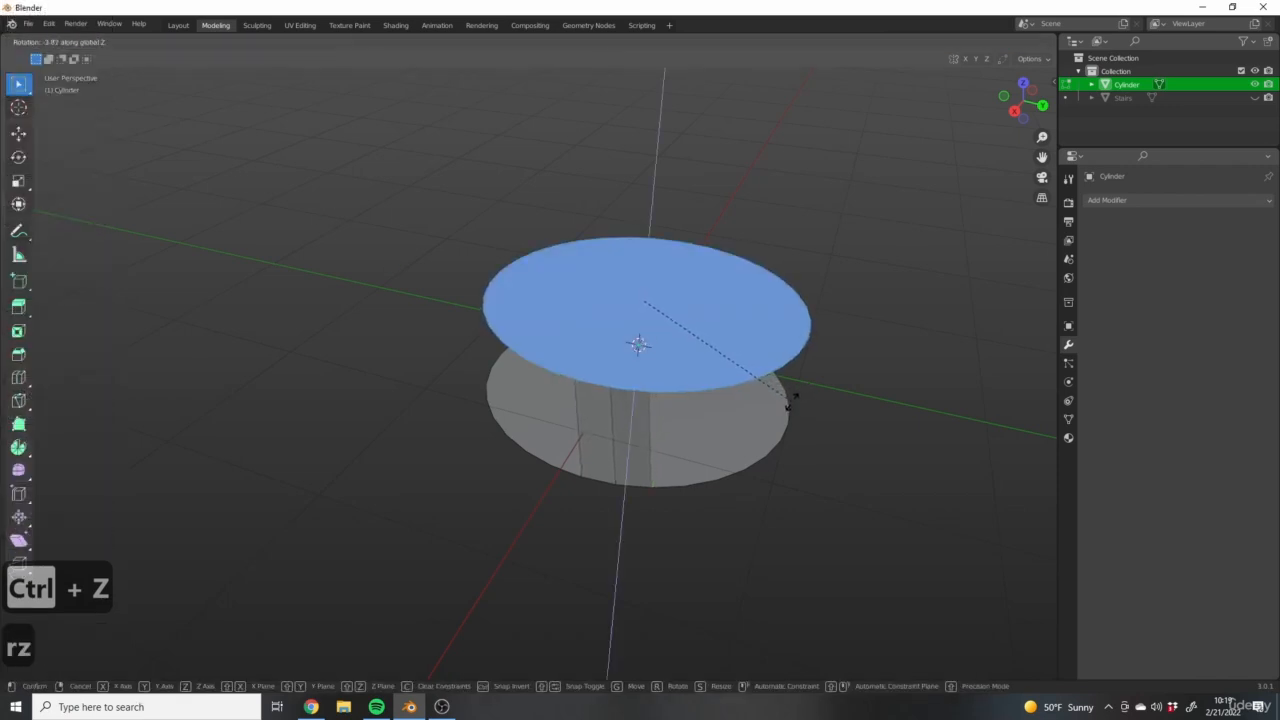
{"action": "left_click", "coordinate": [789, 402]}
Select the open vertical edge of the side faces in edge selection, fill successive faces until the cylinder's side closes, and leave Edit Mode
{"action": "left_click", "coordinate": [126, 41]}
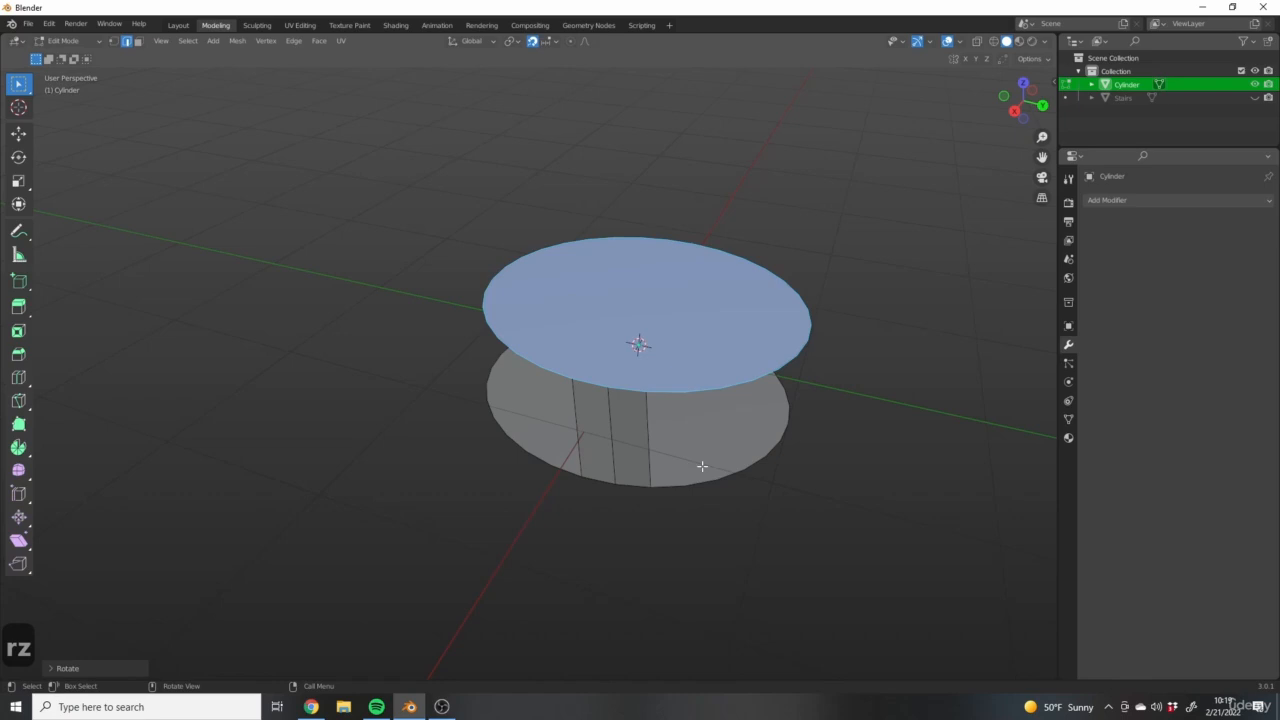
{"action": "left_click", "coordinate": [645, 422]}
{"action": "key", "text": "f"}
{"action": "key", "text": "f"}
{"action": "key", "text": "f"}
{"action": "key", "text": "f"}
{"action": "key", "text": "f"}
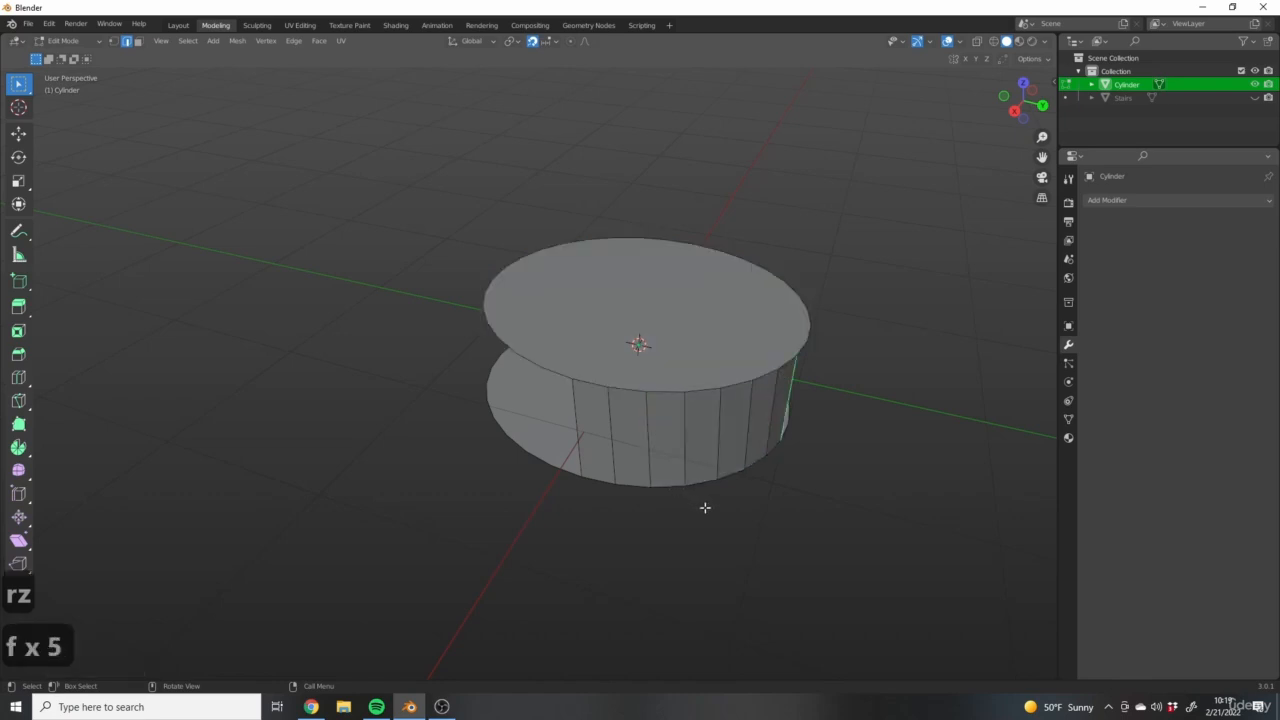
{"action": "key", "text": "f"}
{"action": "key", "text": "f"}
{"action": "key", "text": "f"}
{"action": "key", "text": "f"}
{"action": "middle_click_drag", "start_coordinate": [783, 486], "coordinate": [839, 385]}
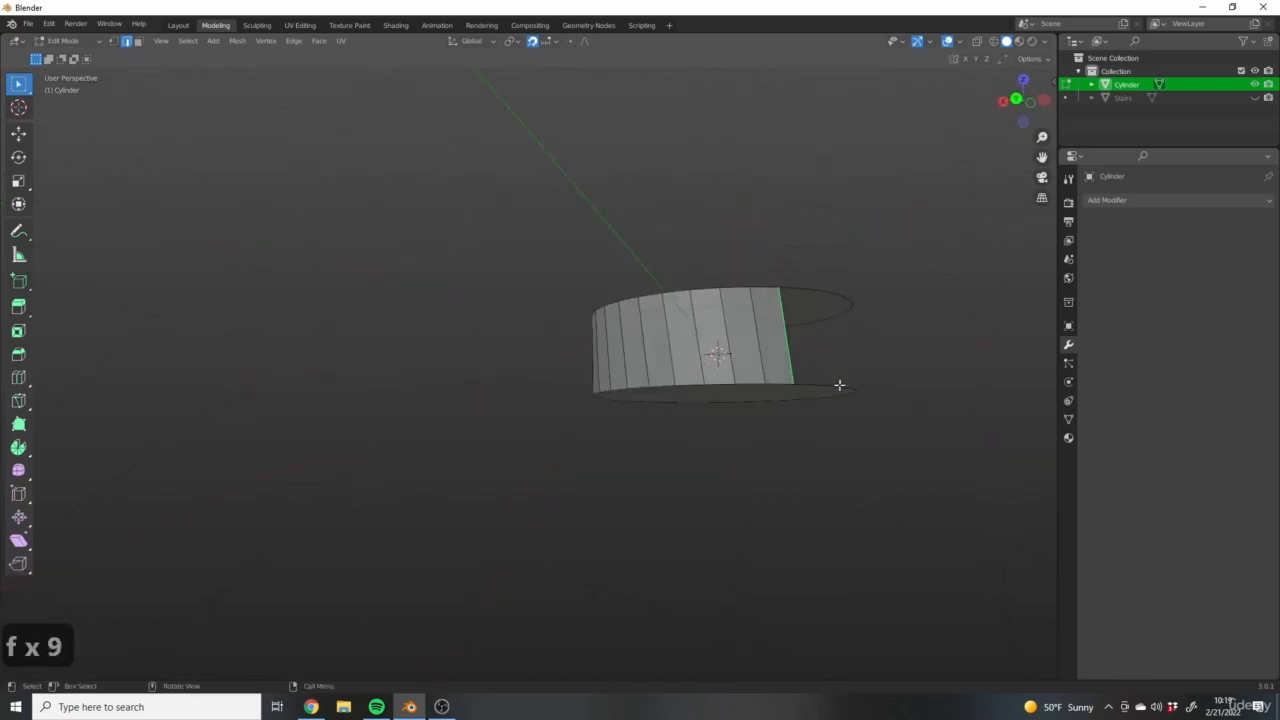
{"action": "middle_click_drag", "start_coordinate": [860, 329], "coordinate": [600, 400]}
{"action": "key", "text": "f"}
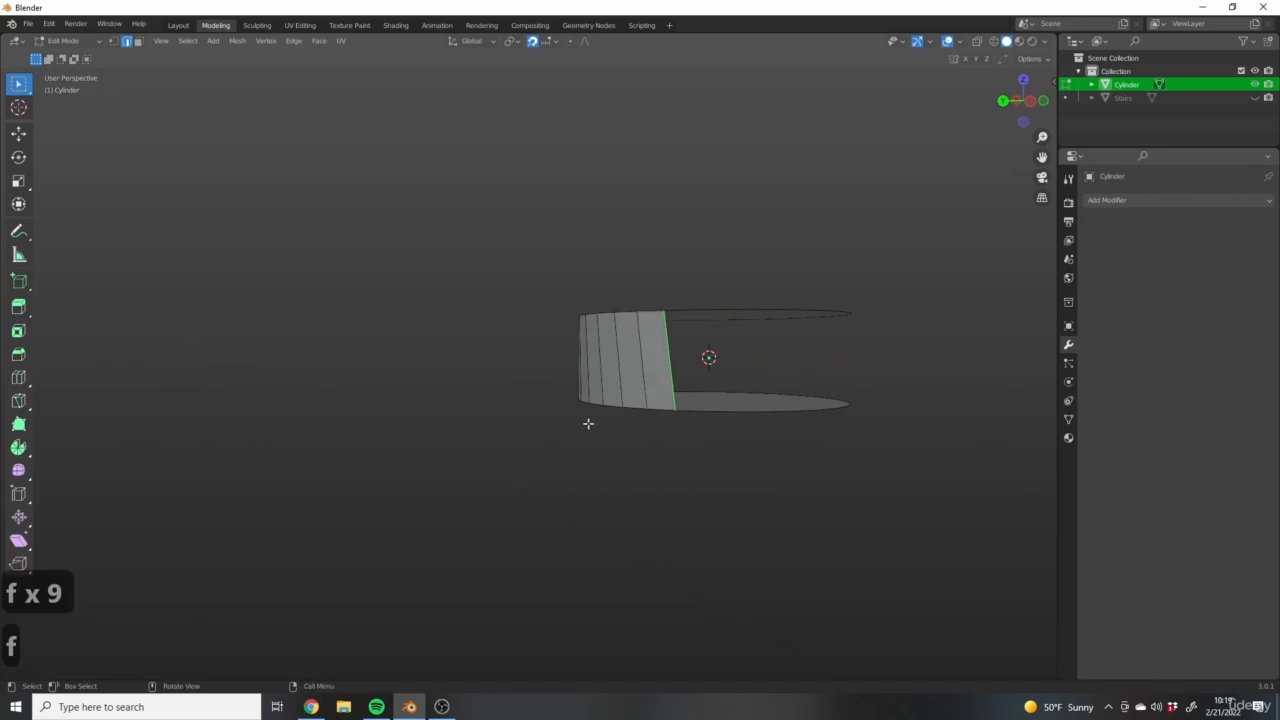
{"action": "key", "text": "f"}
{"action": "key", "text": "f"}
{"action": "key", "text": "f"}
{"action": "key", "text": "f"}
{"action": "key", "text": "f"}
{"action": "key", "text": "f"}
{"action": "key", "text": "f"}
{"action": "key", "text": "f"}
{"action": "key", "text": "f"}
{"action": "key", "text": "f"}
{"action": "key", "text": "f"}
{"action": "key", "text": "f"}
{"action": "key", "text": "f"}
{"action": "key", "text": "f"}
{"action": "key", "text": "f"}
{"action": "middle_click_drag", "start_coordinate": [606, 451], "coordinate": [580, 377]}
{"action": "key", "text": "f"}
{"action": "key", "text": "f"}
{"action": "key", "text": "f"}
{"action": "key", "text": "f"}
{"action": "key", "text": "f"}
{"action": "key", "text": "f"}
{"action": "key", "text": "f"}
{"action": "key", "text": "Tab"}
{"action": "key", "text": "ctrl+z"}
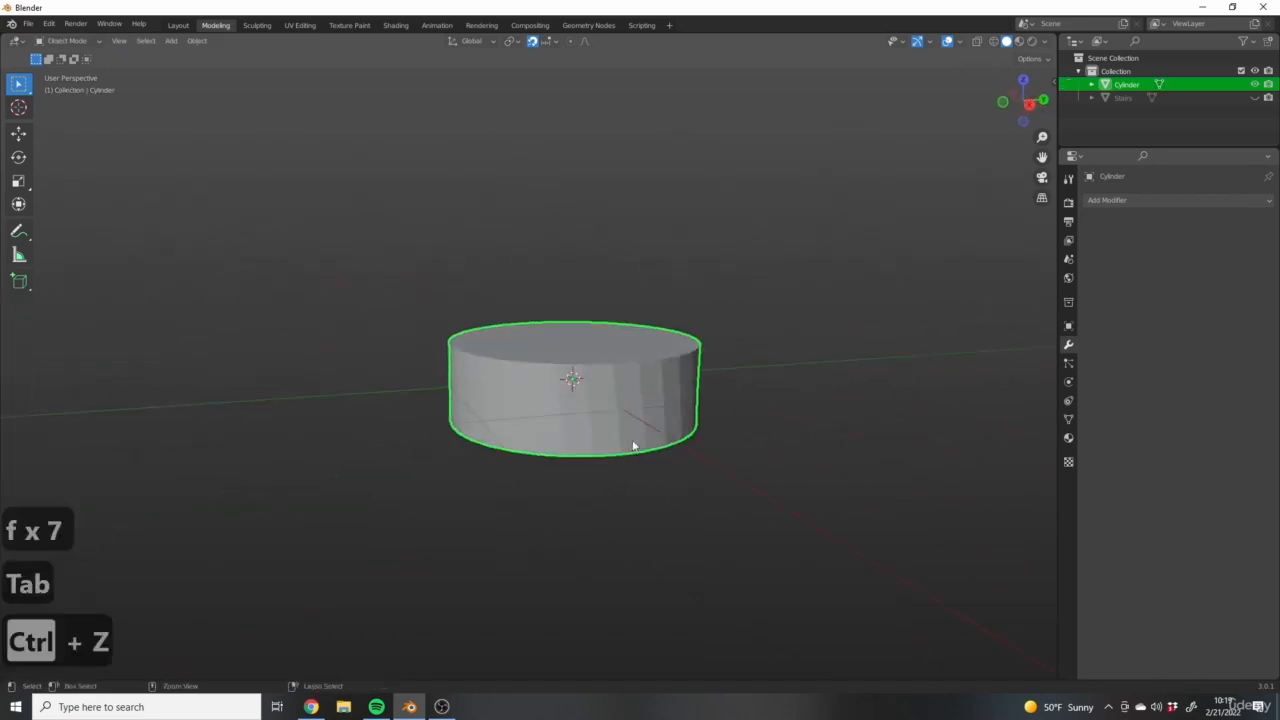
Return to Edit Mode, select one front side face of the cylinder in face selection, and delete that face
{"action": "middle_click_drag", "start_coordinate": [632, 446], "coordinate": [576, 452]}
{"action": "key", "text": "Tab"}
{"action": "scroll", "coordinate": [323, 242], "scroll_direction": "up", "scroll_amount": 2}
{"action": "left_click", "coordinate": [138, 41]}
{"action": "scroll", "coordinate": [538, 378], "scroll_direction": "up", "scroll_amount": 2}
{"action": "mouse_move", "coordinate": [616, 390]}
{"action": "middle_mouse_down", "text": "shift"}
{"action": "mouse_move", "coordinate": [538, 378]}
{"action": "mouse_move", "coordinate": [607, 385]}
{"action": "middle_mouse_up", "text": "shift"}
{"action": "left_click", "coordinate": [538, 378]}
{"action": "key", "text": "x"}
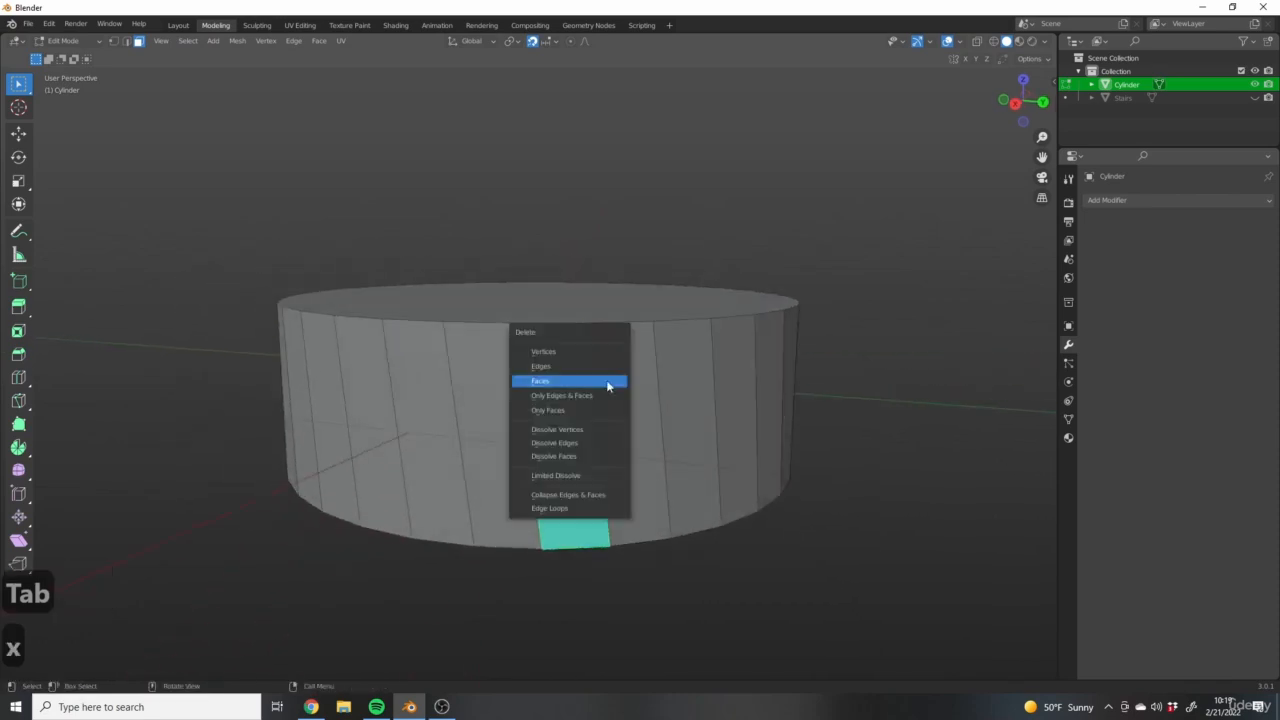
{"action": "left_click", "coordinate": [546, 380]}
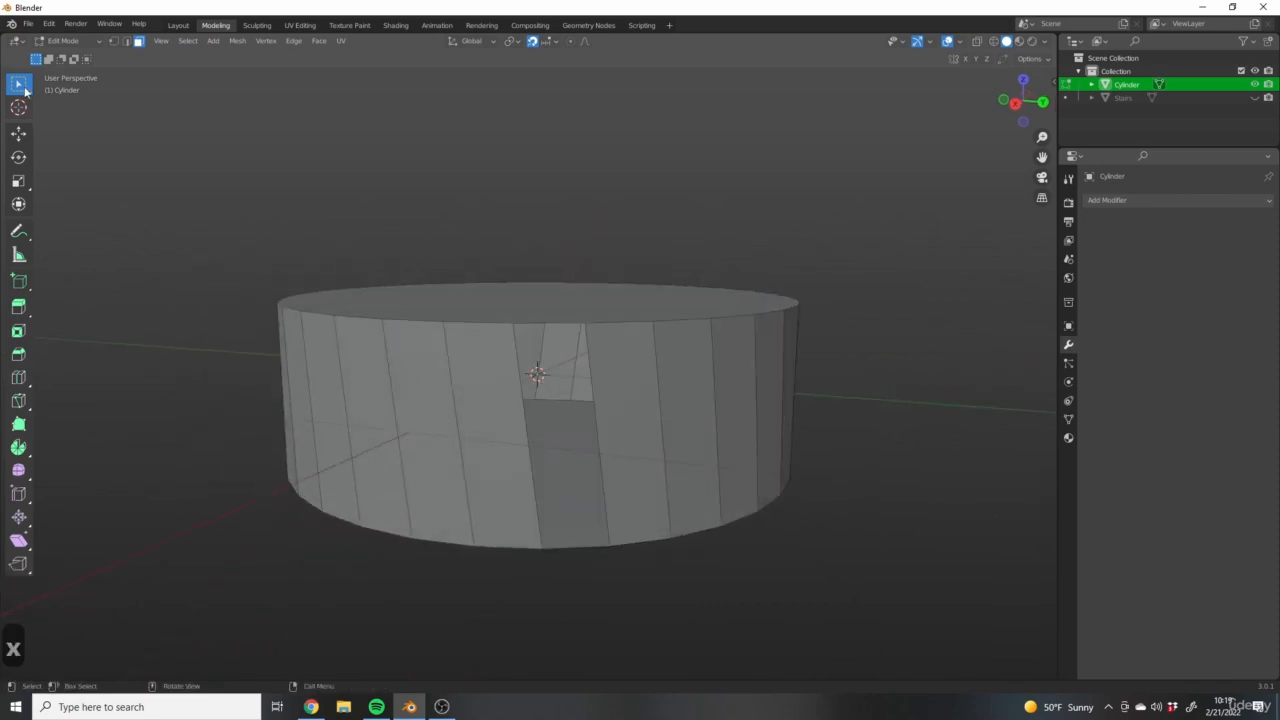
In vertex selection, close the gap in the cylinder's side by filling two triangles, each from three corner vertices
{"action": "left_click", "coordinate": [113, 41]}
{"action": "scroll", "coordinate": [581, 411], "scroll_direction": "up", "scroll_amount": 2}
{"action": "middle_click_drag", "start_coordinate": [530, 445], "coordinate": [586, 480]}
{"action": "left_click", "coordinate": [625, 353]}
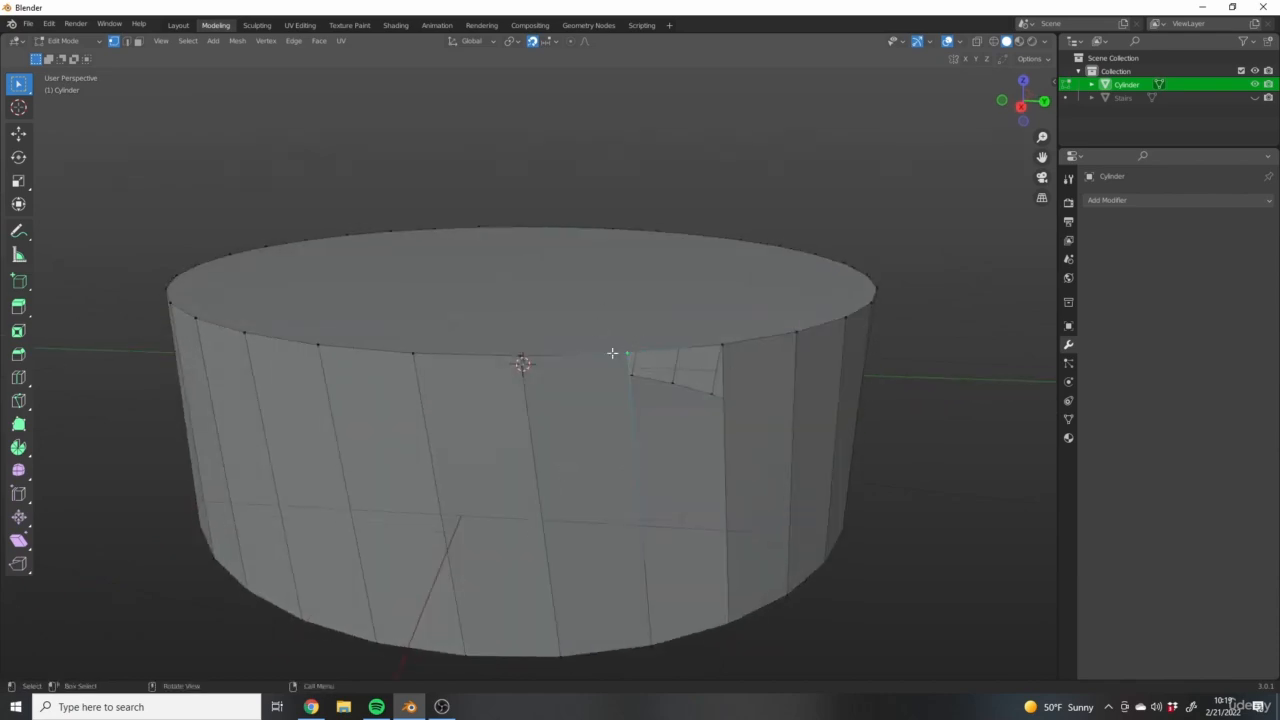
{"action": "middle_click_drag", "start_coordinate": [583, 352], "coordinate": [600, 360]}
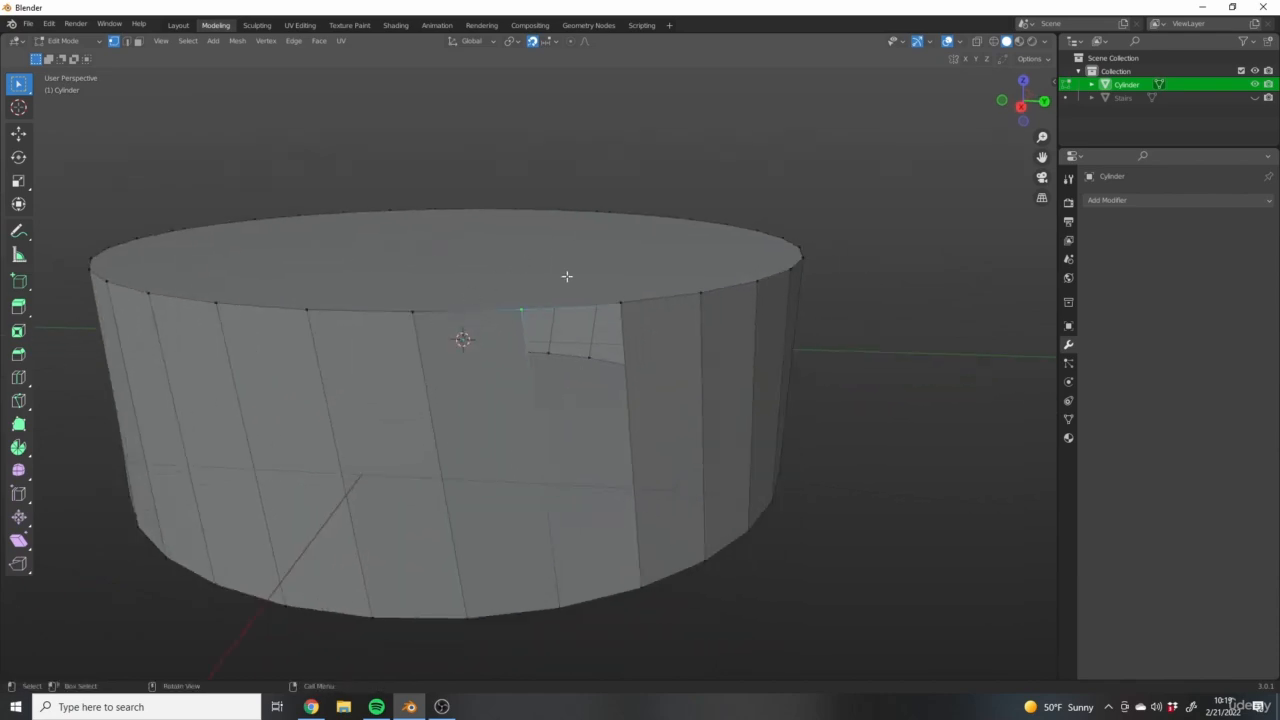
{"action": "mouse_move", "coordinate": [560, 382]}
{"action": "middle_mouse_down"}
{"action": "mouse_move", "coordinate": [566, 403]}
{"action": "mouse_move", "coordinate": [571, 381]}
{"action": "middle_mouse_up"}
{"action": "key", "text": "f"}
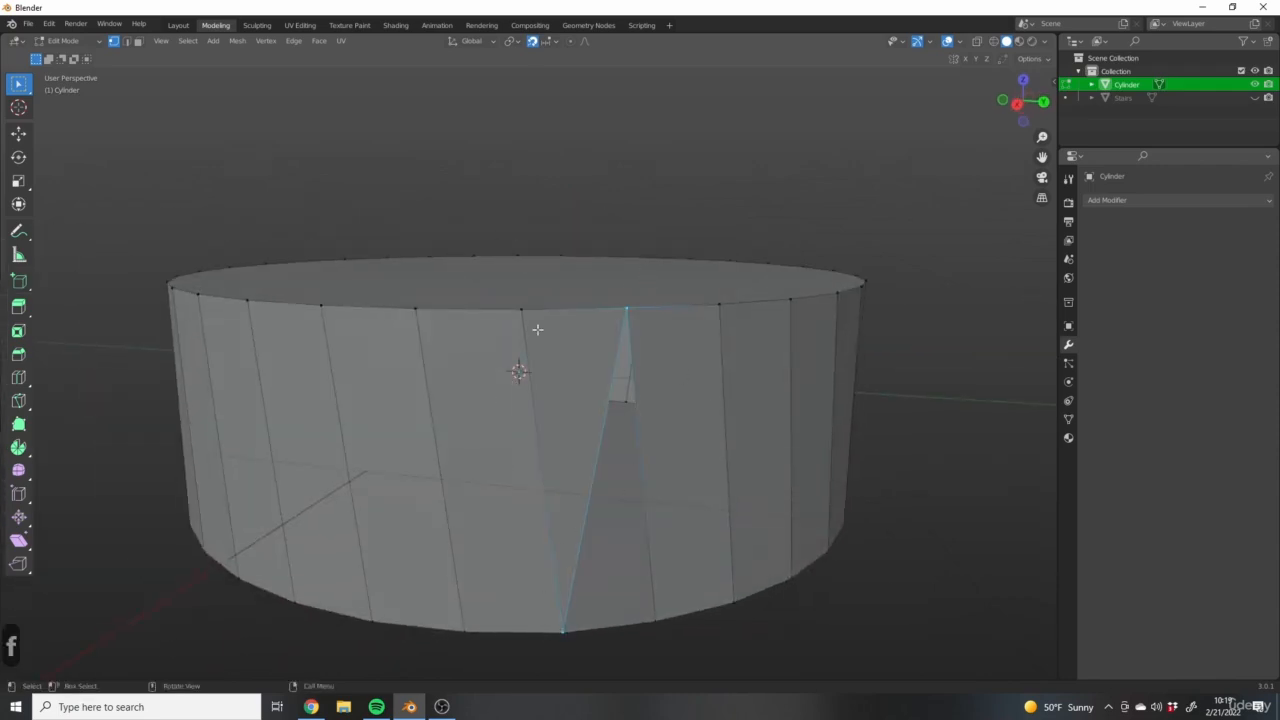
{"action": "key", "text": "f"}
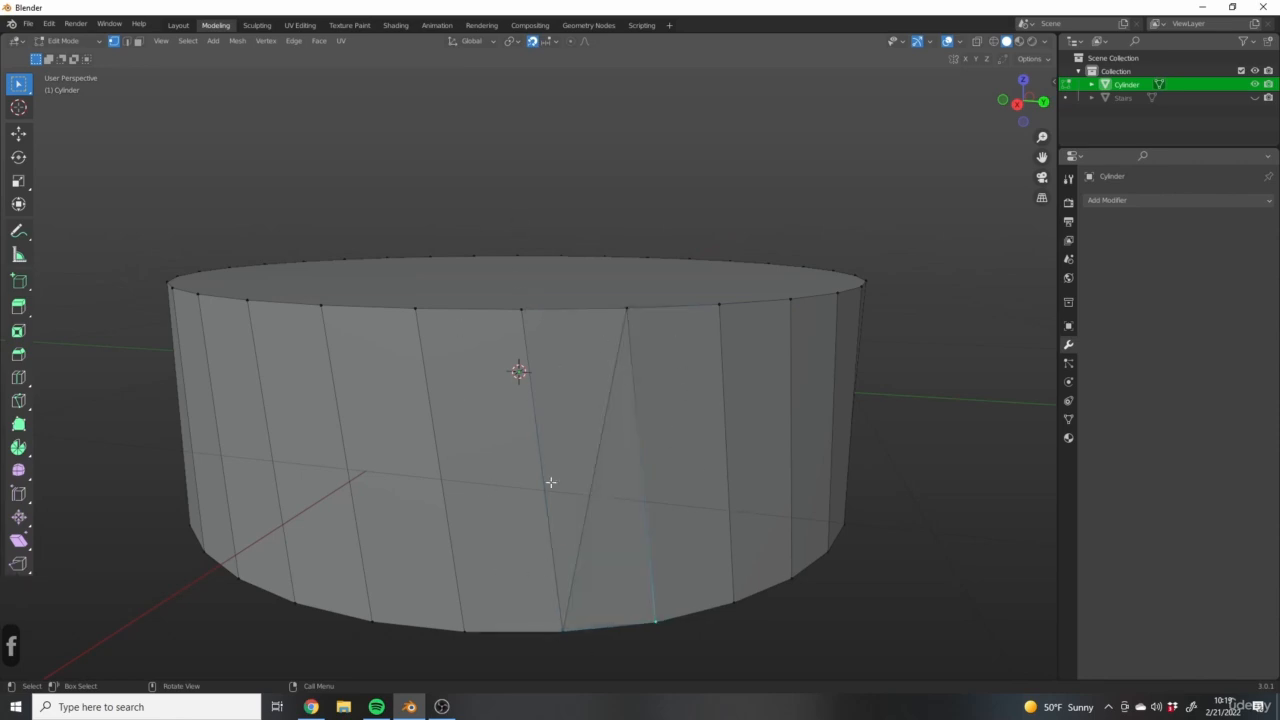
Undo the triangle fills, the face deletion and the last side fills until the cylinder's side is only partly filled again
{"action": "scroll", "coordinate": [897, 411], "scroll_direction": "down", "scroll_amount": 2}
{"action": "middle_click_drag", "start_coordinate": [783, 331], "coordinate": [803, 363]}
{"action": "key", "text": "ctrl+z"}
{"action": "key", "text": "ctrl+z"}
{"action": "key", "text": "ctrl+z"}
{"action": "key", "text": "ctrl+z"}
{"action": "key", "text": "ctrl+z"}
{"action": "key", "text": "ctrl+z"}
{"action": "key", "text": "ctrl+z"}
{"action": "key", "text": "ctrl+z"}
{"action": "key", "text": "ctrl+z"}
{"action": "key", "text": "ctrl+z"}
{"action": "key", "text": "ctrl+z"}
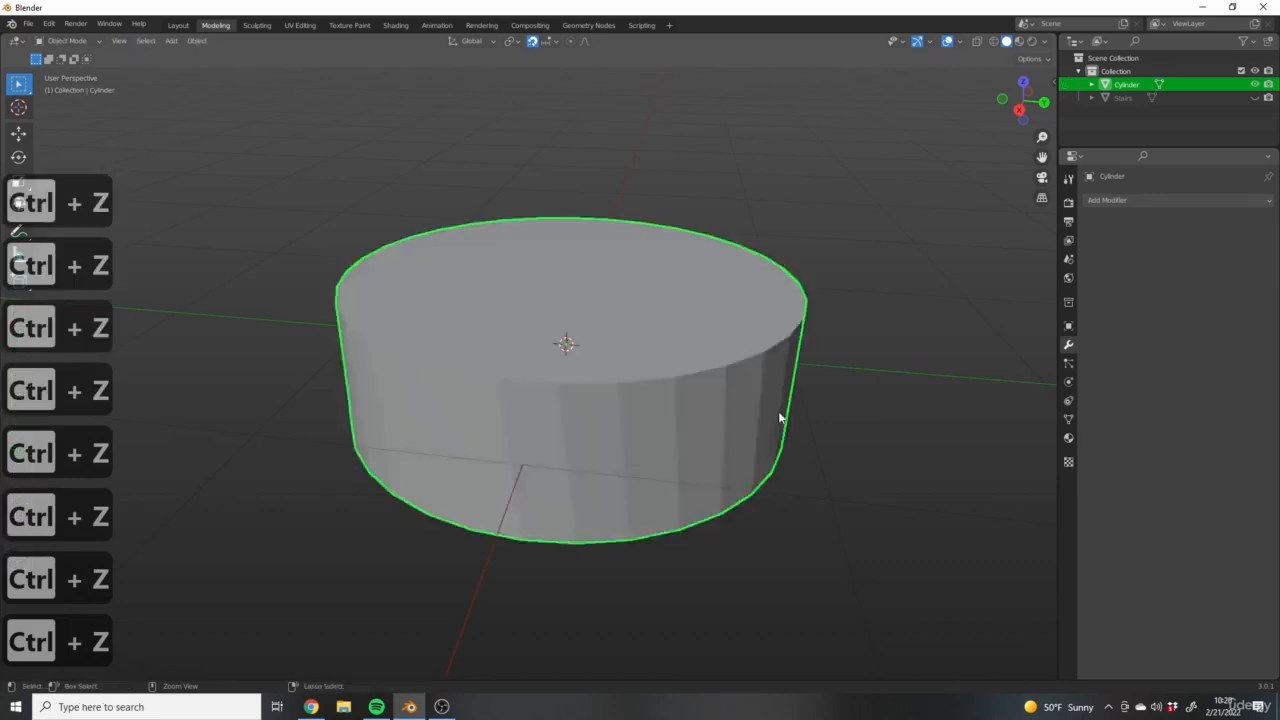
{"action": "key", "text": "ctrl+z"}
Select the cylinder's top cap in face selection and rotate it about 3.5° around the Z axis to straighten the side faces
{"action": "middle_click_drag", "start_coordinate": [775, 421], "coordinate": [645, 414]}
{"action": "left_click", "coordinate": [139, 41]}
{"action": "left_click", "coordinate": [733, 232]}
{"action": "middle_click_drag", "start_coordinate": [733, 232], "coordinate": [651, 329]}
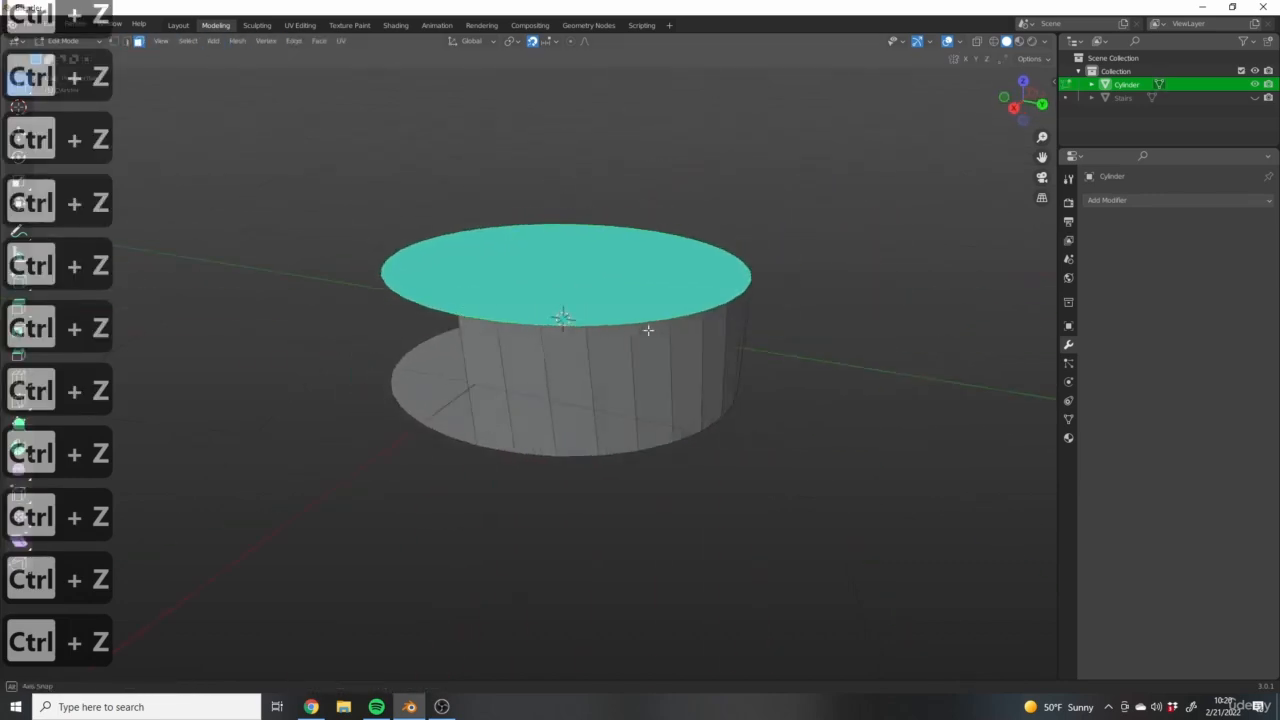
{"action": "key", "text": "r"}
{"action": "key", "text": "z"}
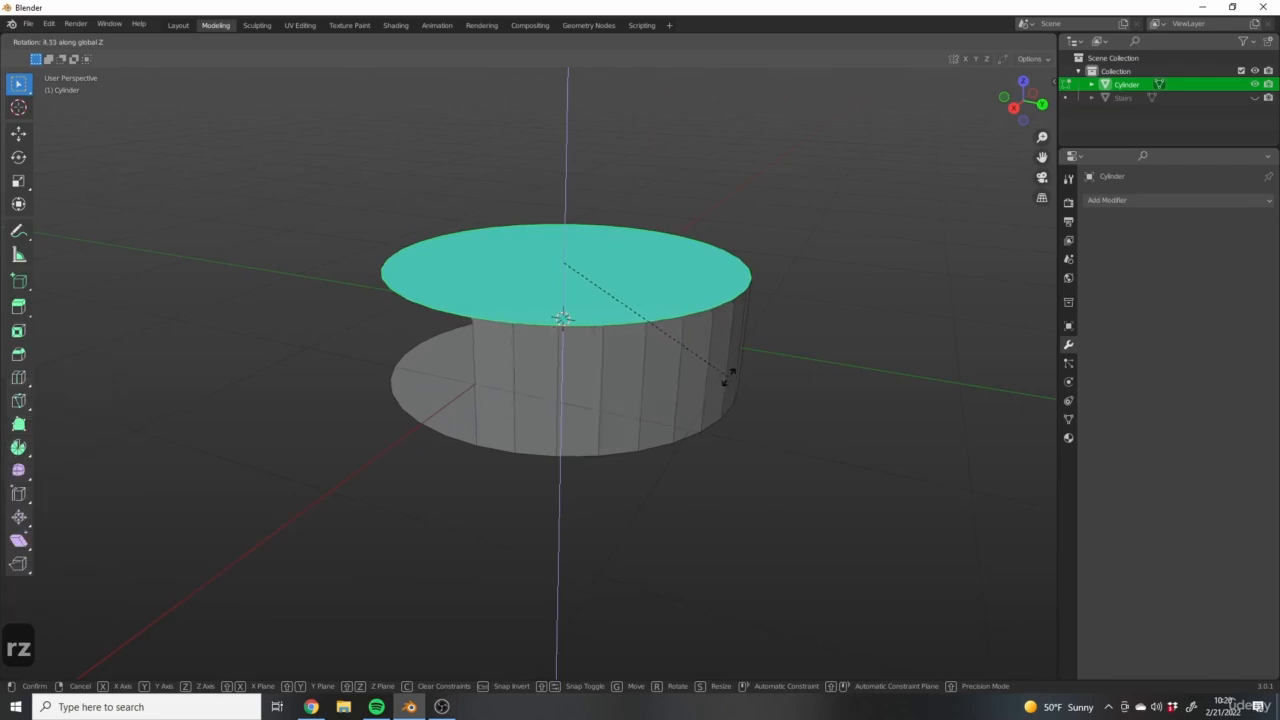
{"action": "left_click", "coordinate": [723, 373]}
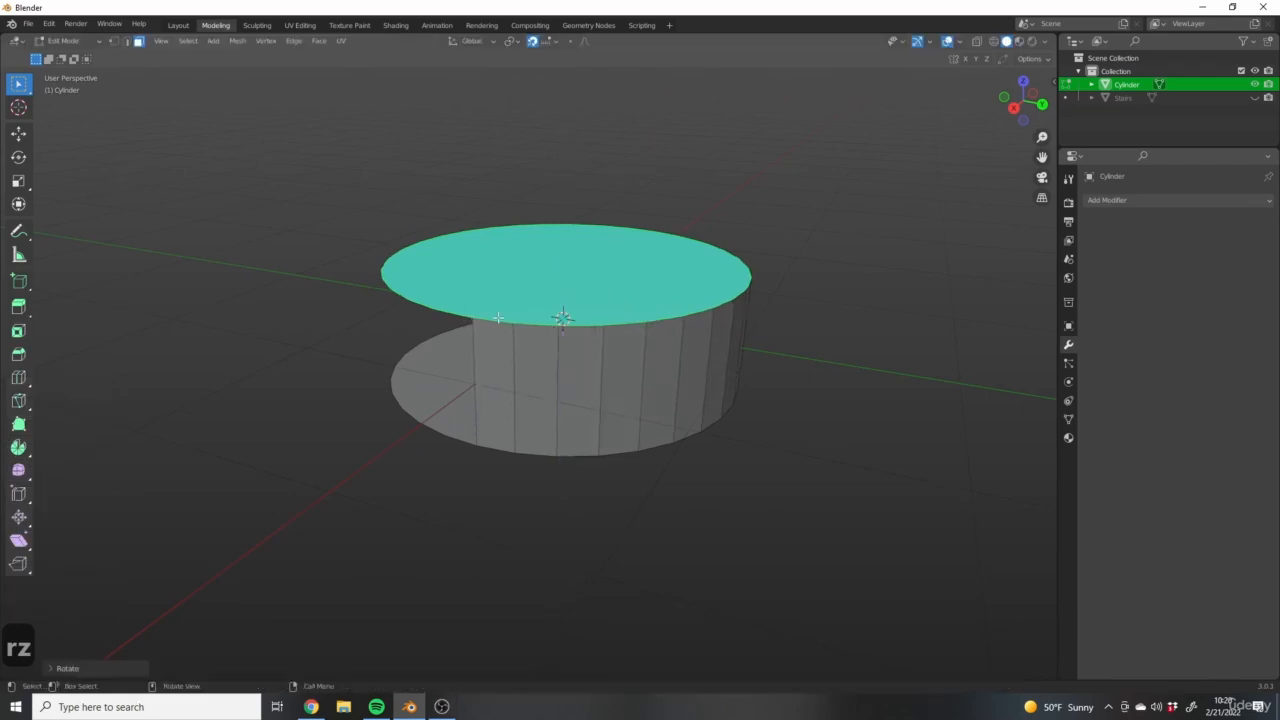
Select the open vertical edge at the end of the straightened side faces and fill successive faces until the cylinder's side is closed
{"action": "left_click", "coordinate": [127, 41]}
{"action": "middle_click_drag", "start_coordinate": [717, 286], "coordinate": [582, 280]}
{"action": "left_click", "coordinate": [538, 374]}
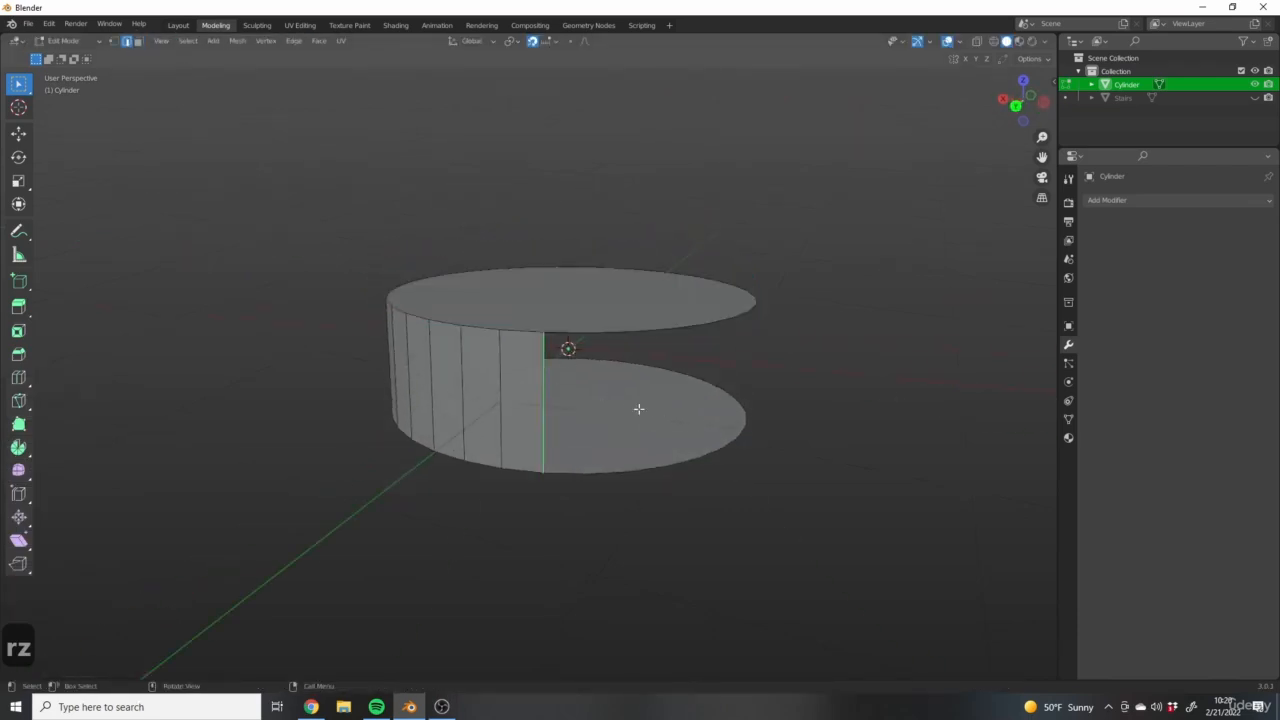
{"action": "middle_click_drag", "start_coordinate": [638, 408], "coordinate": [717, 491]}
{"action": "key", "text": "f"}
{"action": "key", "text": "f"}
{"action": "key", "text": "f"}
{"action": "key", "text": "f"}
{"action": "key", "text": "f"}
{"action": "key", "text": "f"}
{"action": "key", "text": "f"}
{"action": "key", "text": "f"}
{"action": "key", "text": "f"}
{"action": "key", "text": "f"}
{"action": "key", "text": "f"}
{"action": "key", "text": "f"}
{"action": "key", "text": "f"}
{"action": "key", "text": "f"}
{"action": "key", "text": "f"}
{"action": "key", "text": "f"}
{"action": "key", "text": "f"}
{"action": "key", "text": "f"}
{"action": "key", "text": "f"}
{"action": "key", "text": "f"}
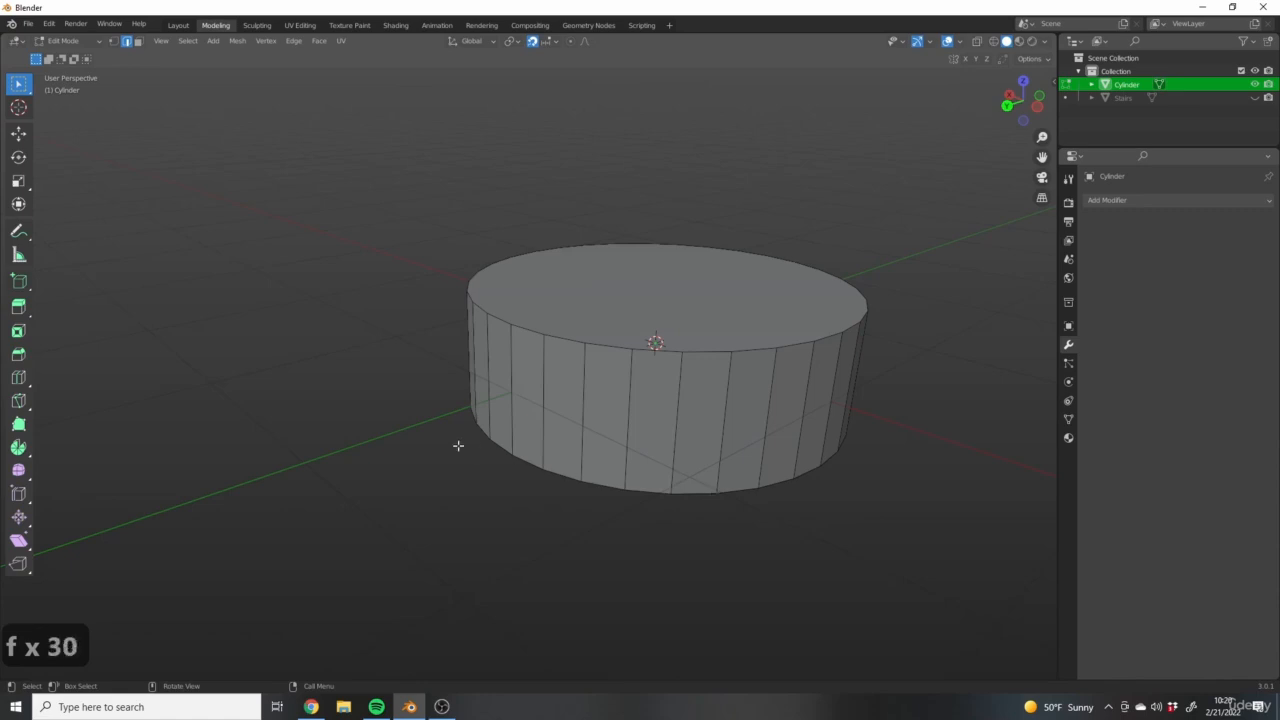
{"action": "key", "text": "f"}
{"action": "key", "text": "f"}
{"action": "key", "text": "f"}
{"action": "key", "text": "f"}
{"action": "key", "text": "f"}
{"action": "key", "text": "f"}
{"action": "key", "text": "f"}
{"action": "key", "text": "f"}
{"action": "key", "text": "f"}
{"action": "middle_click_drag", "start_coordinate": [458, 446], "coordinate": [654, 440]}
{"action": "scroll", "coordinate": [654, 440], "scroll_direction": "down", "scroll_amount": 2}
{"action": "scroll", "coordinate": [652, 418], "scroll_direction": "down", "scroll_amount": 1}
{"action": "scroll", "coordinate": [668, 405], "scroll_direction": "up", "scroll_amount": 3}
{"action": "middle_click_drag", "start_coordinate": [557, 354], "coordinate": [659, 389], "text": "shift"}
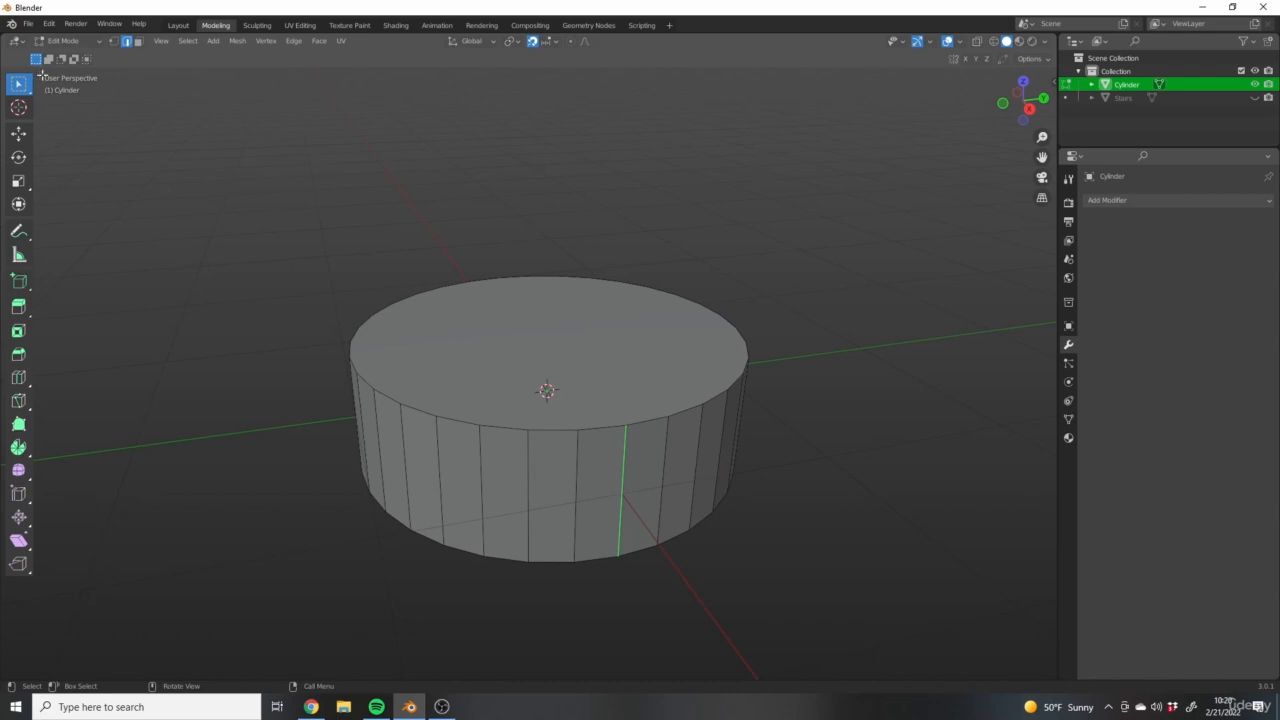
In vertex selection, select two opposite rim vertices of the top cap and fill an edge between them
{"action": "left_click", "coordinate": [115, 42]}
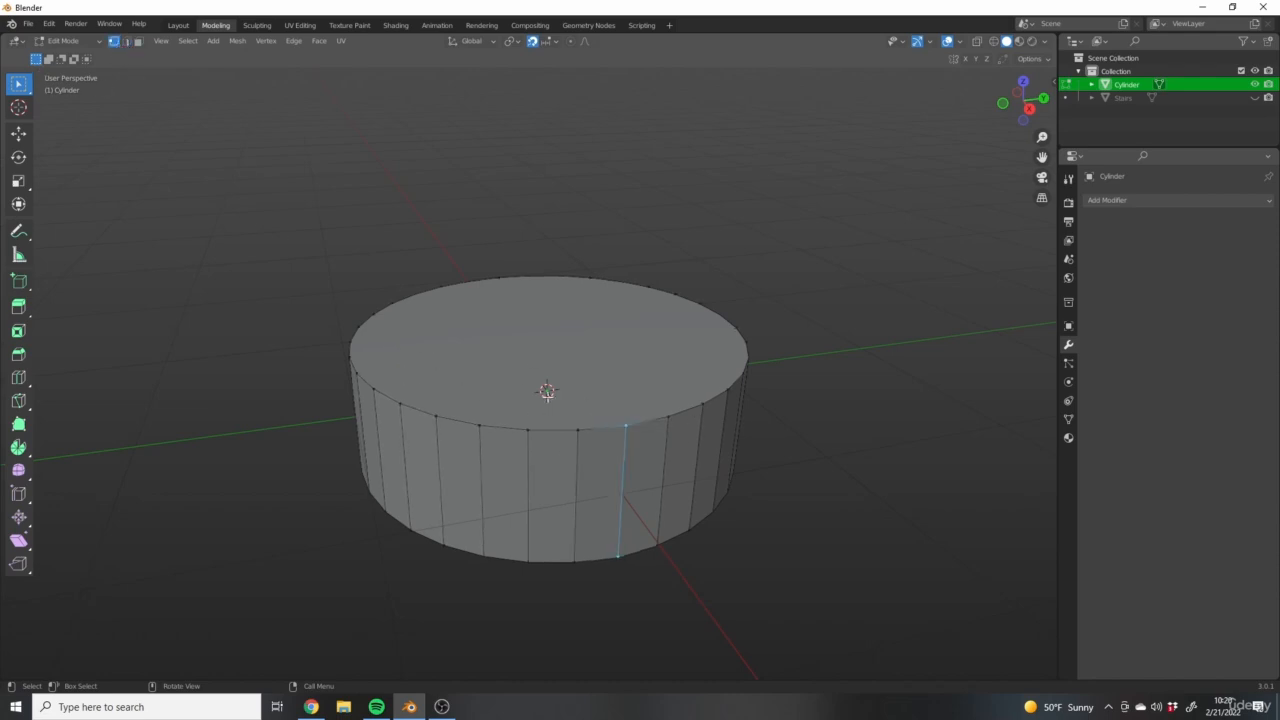
{"action": "middle_click_drag", "start_coordinate": [474, 328], "coordinate": [510, 343]}
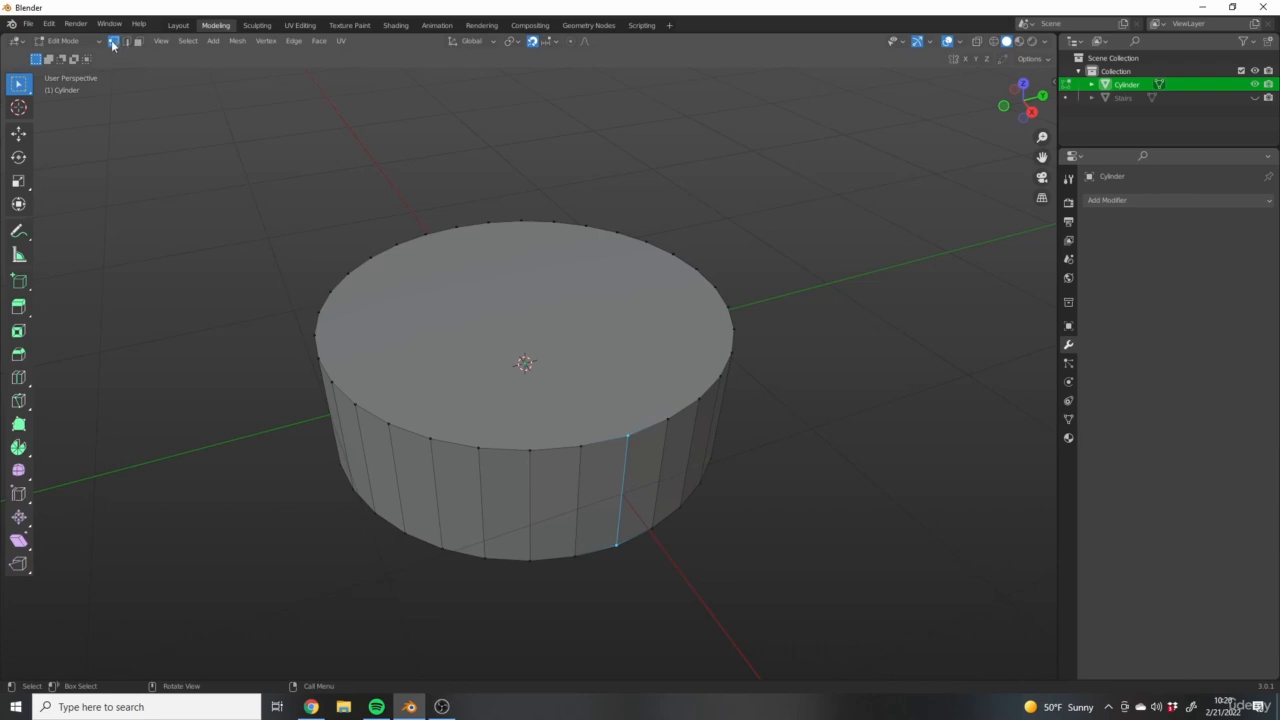
{"action": "left_click", "coordinate": [625, 432]}
{"action": "middle_click_drag", "start_coordinate": [659, 399], "coordinate": [489, 314]}
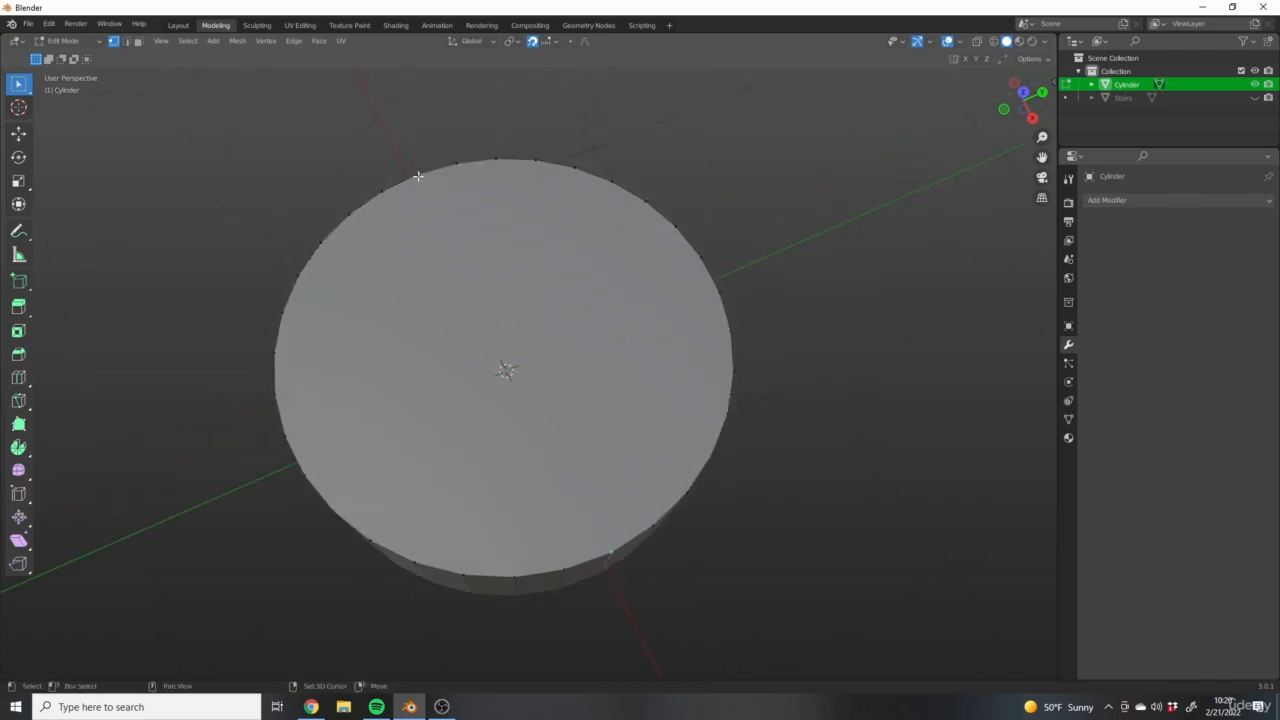
{"action": "middle_click_drag", "start_coordinate": [503, 366], "coordinate": [617, 374]}
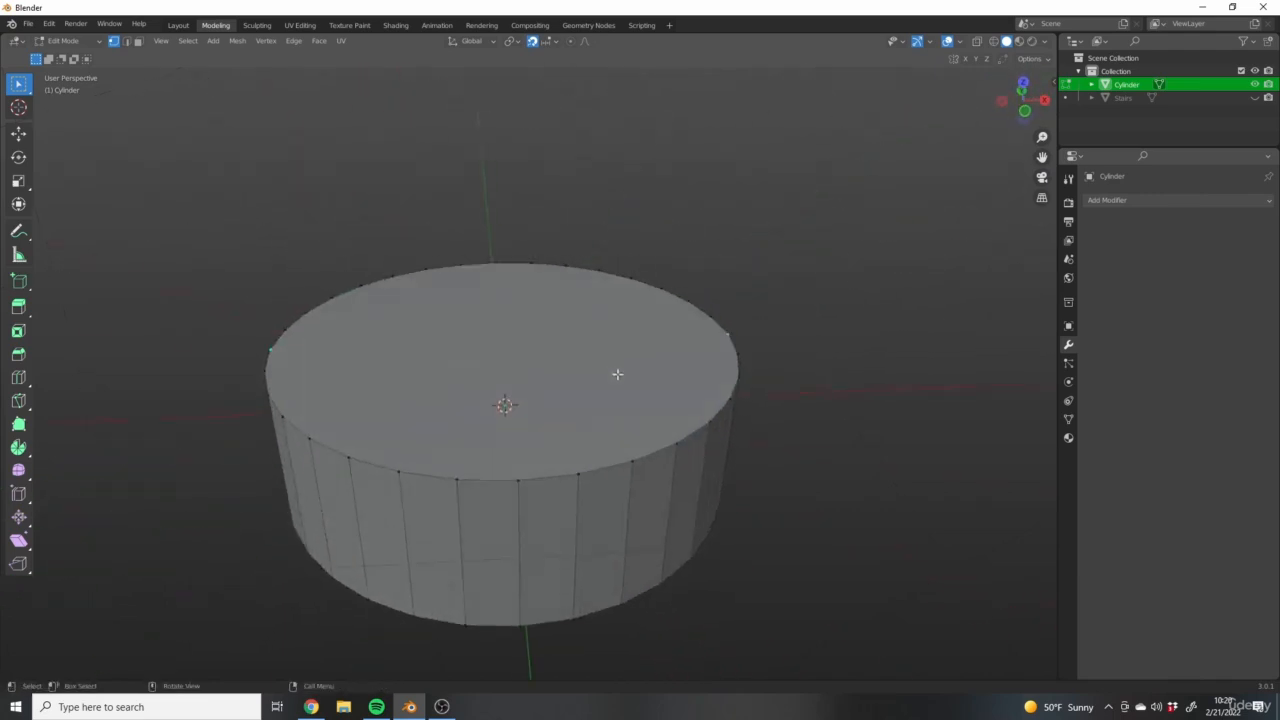
{"action": "key", "text": "f"}
Select the front half of the top cap in face selection and try to move it
{"action": "left_click", "coordinate": [139, 43]}
{"action": "middle_click_drag", "start_coordinate": [542, 273], "coordinate": [334, 357]}
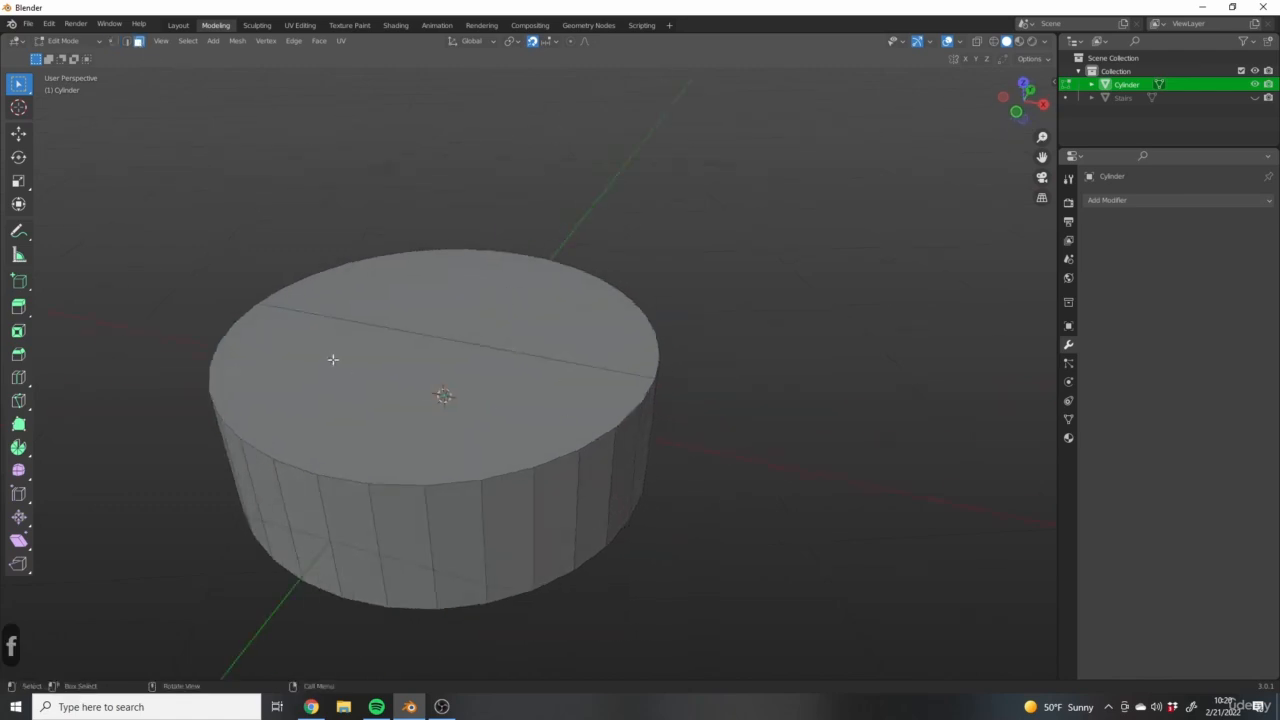
{"action": "left_click", "coordinate": [387, 419]}
{"action": "key", "text": "g"}
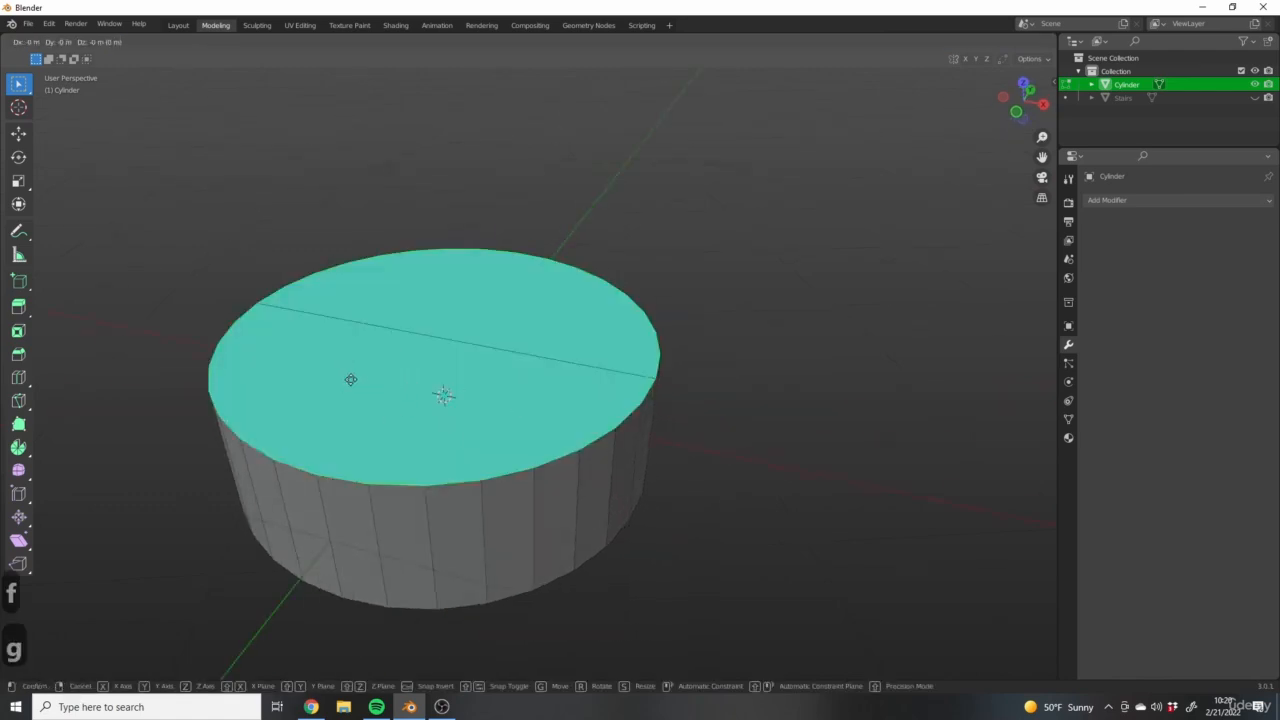
{"action": "right_click", "coordinate": [411, 351]}
Turn off snapping and try to move the selected top cap face along the Z axis
{"action": "left_click", "coordinate": [532, 41]}
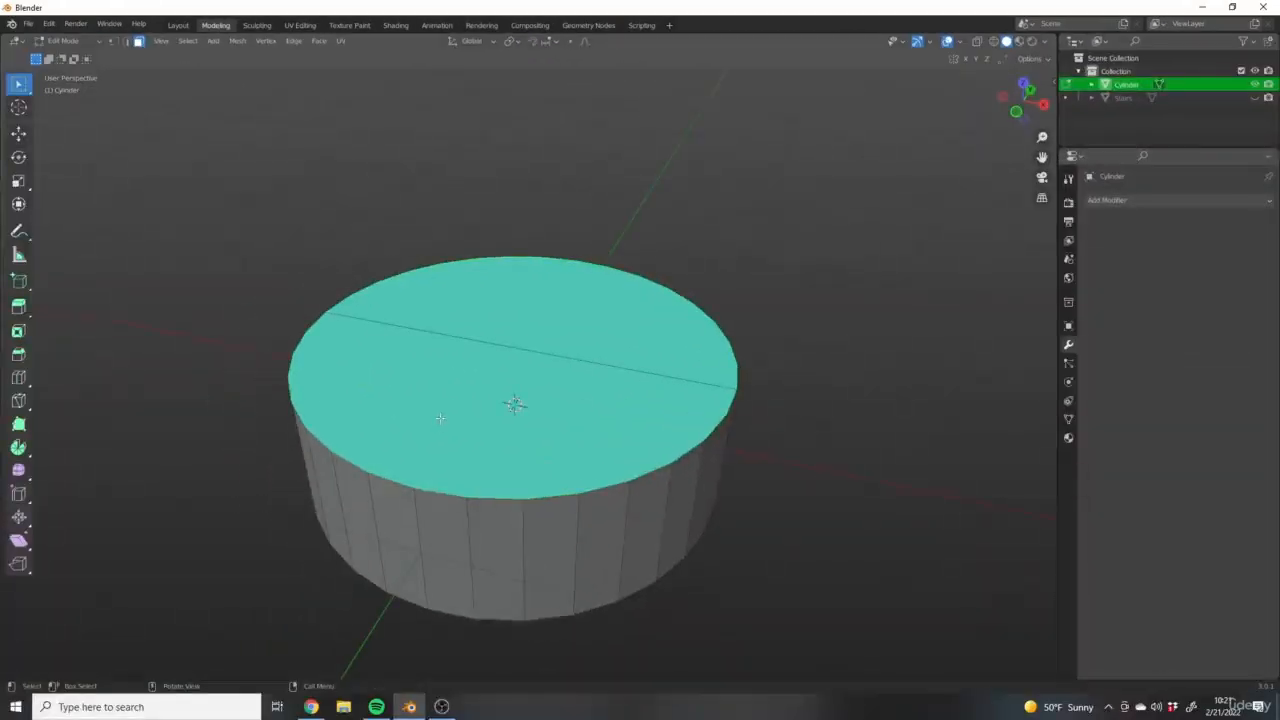
{"action": "key", "text": "g"}
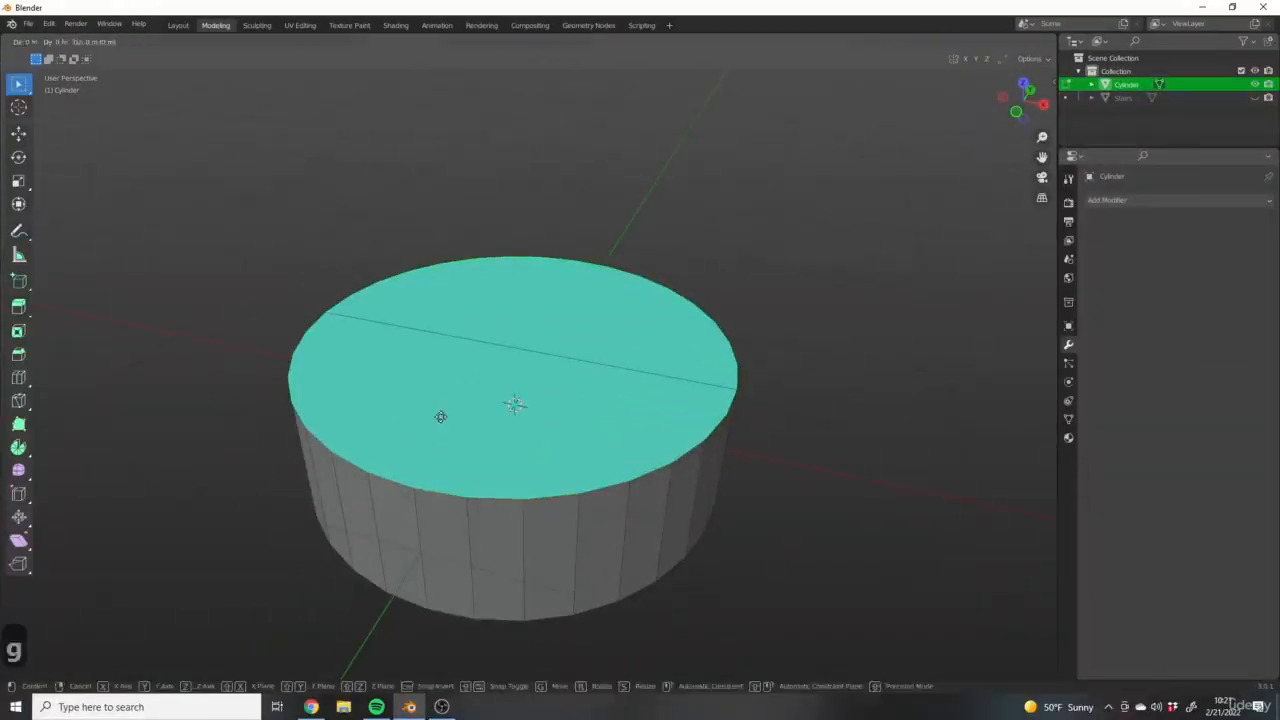
{"action": "key", "text": "z"}
{"action": "right_click", "coordinate": [441, 432]}
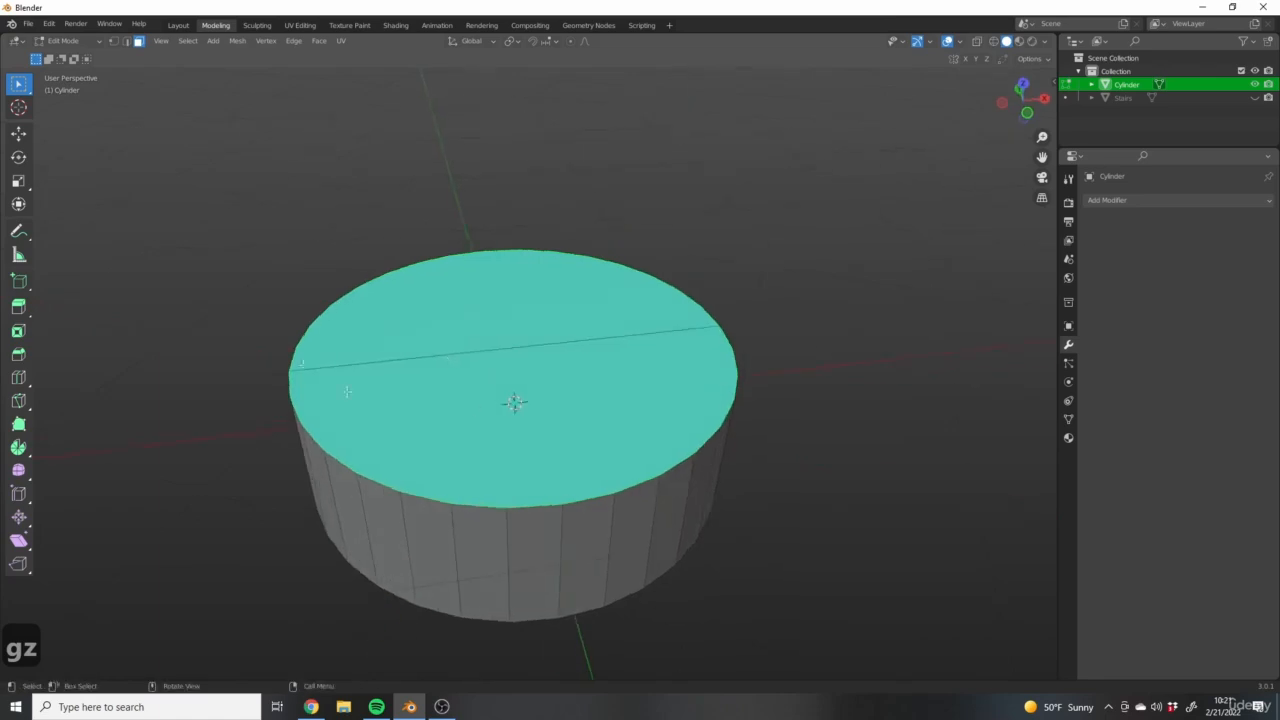
Examine the edge across the top cap, then clear the selection and reselect one half to check whether the cap is split
{"action": "scroll", "coordinate": [387, 271], "scroll_direction": "up", "scroll_amount": 3}
{"action": "middle_click_drag", "start_coordinate": [387, 271], "coordinate": [540, 538]}
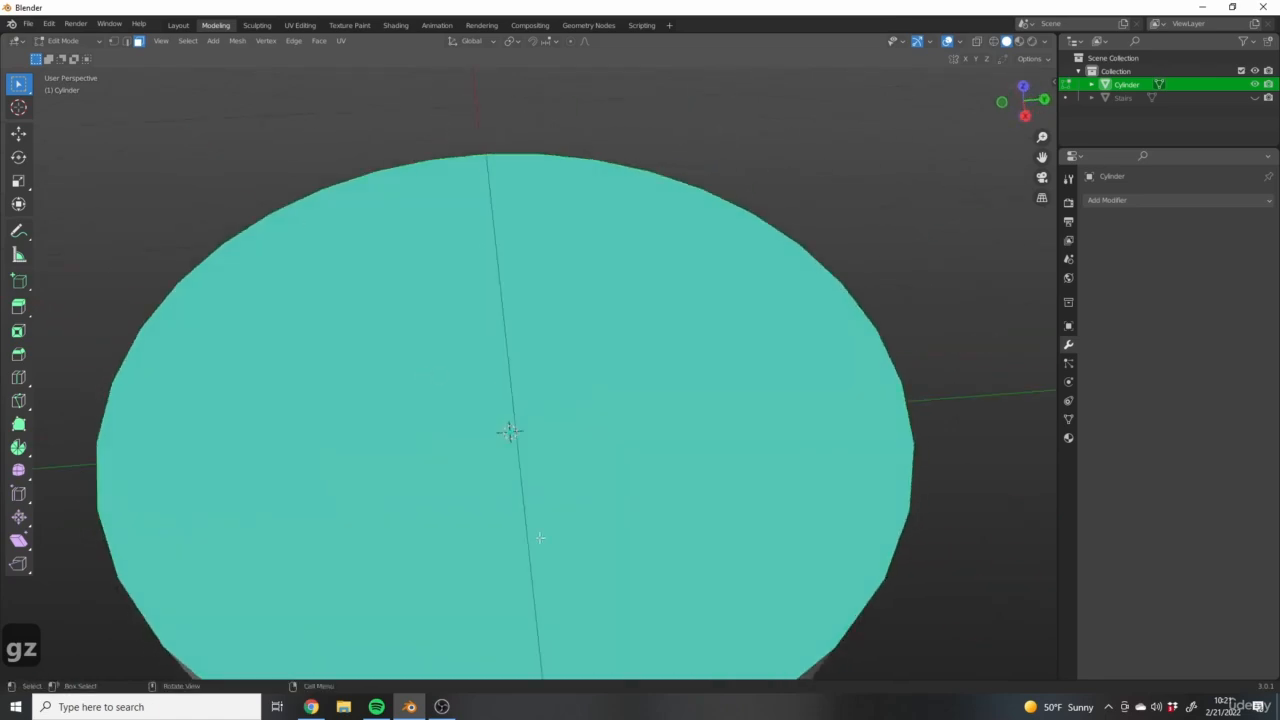
{"action": "scroll", "coordinate": [446, 183], "scroll_direction": "down", "scroll_amount": 3}
{"action": "left_click", "coordinate": [191, 291]}
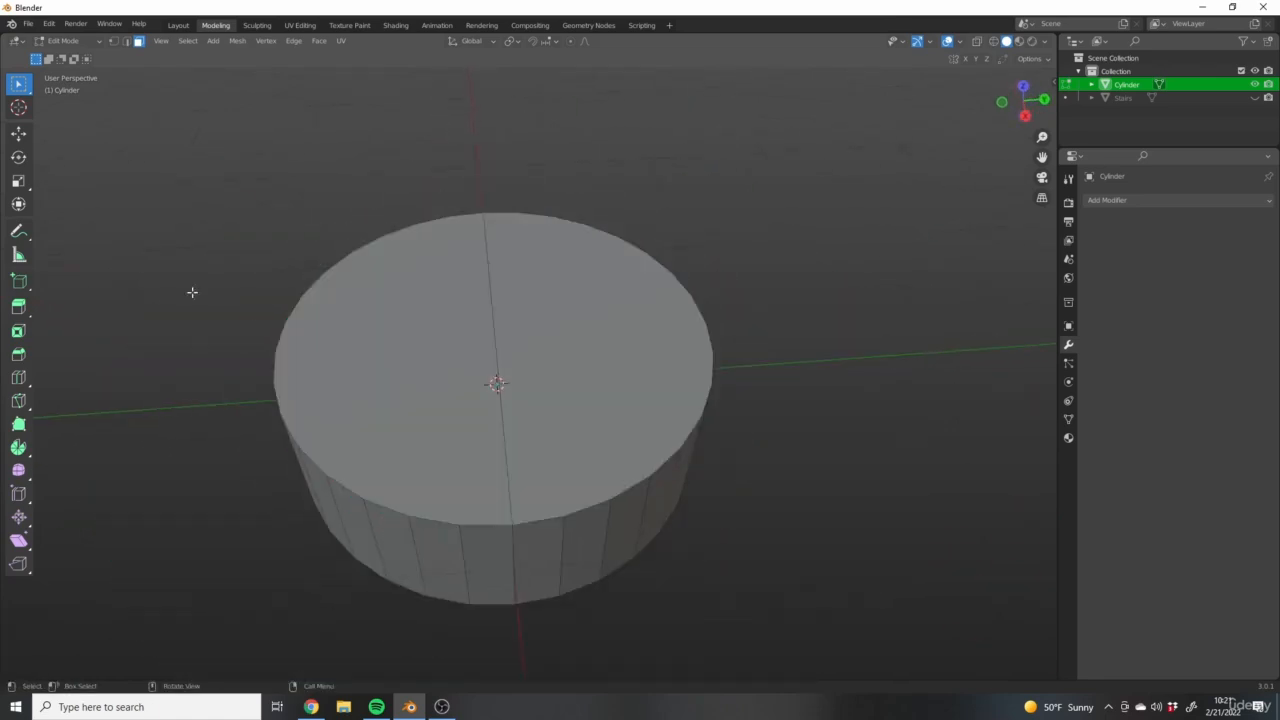
{"action": "left_click", "coordinate": [637, 249]}
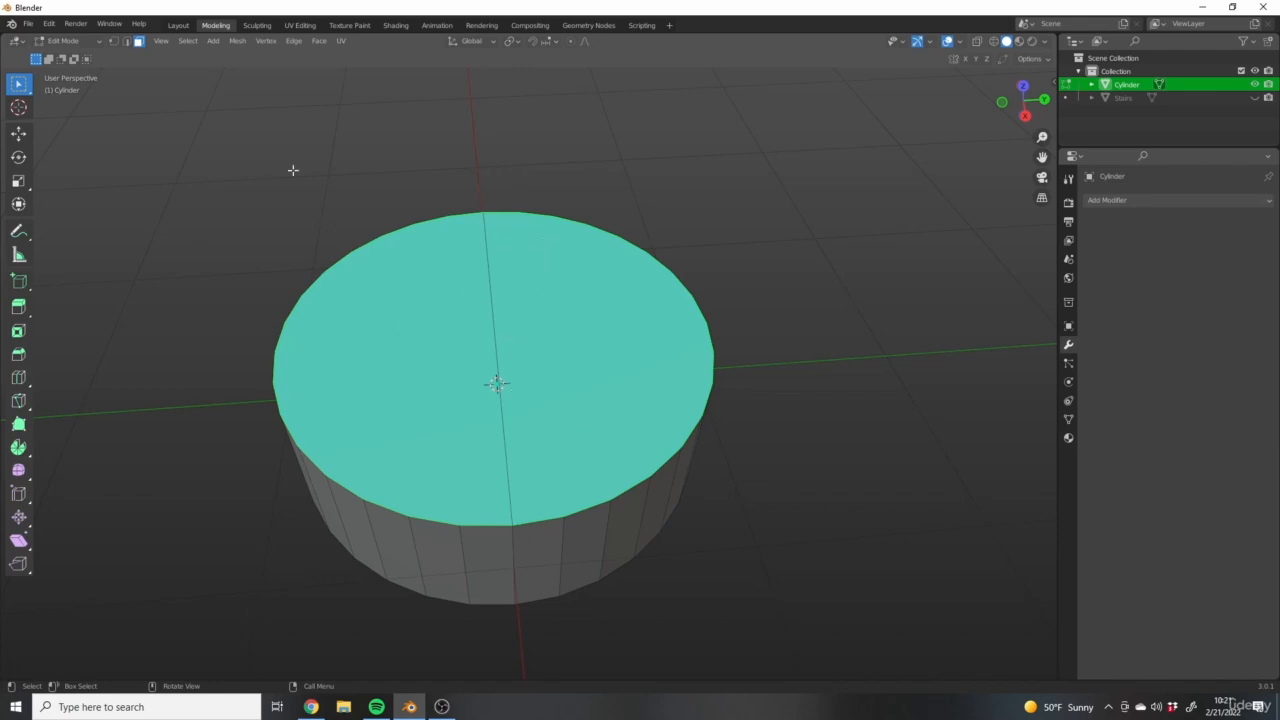
Undo the face selections and the edge filled across the top cap
{"action": "key", "text": "ctrl+z"}
{"action": "key", "text": "ctrl+z"}
{"action": "key", "text": "ctrl+z"}
{"action": "key", "text": "ctrl+z"}
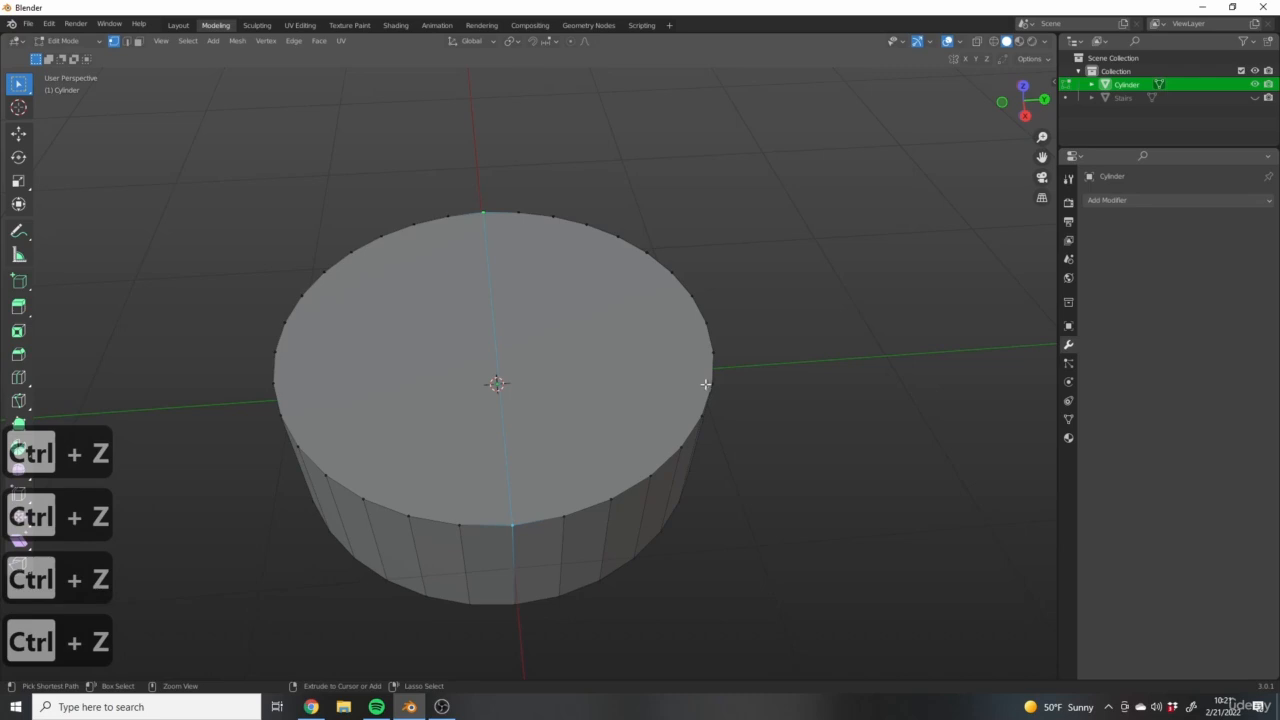
{"action": "key", "text": "ctrl+z"}
{"action": "middle_click_drag", "start_coordinate": [443, 277], "coordinate": [342, 264]}
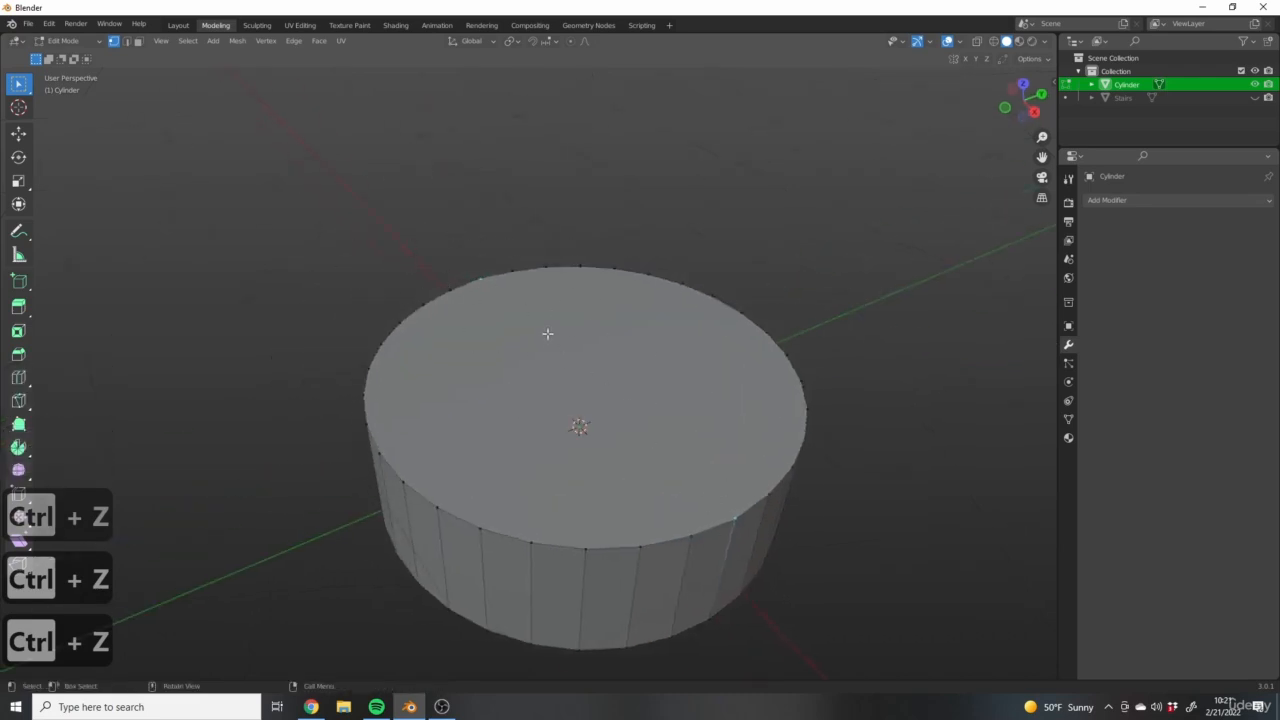
Return to vertex selection and join the two opposite rim vertices with a connecting edge that cuts across the top cap
{"action": "key", "text": "3"}
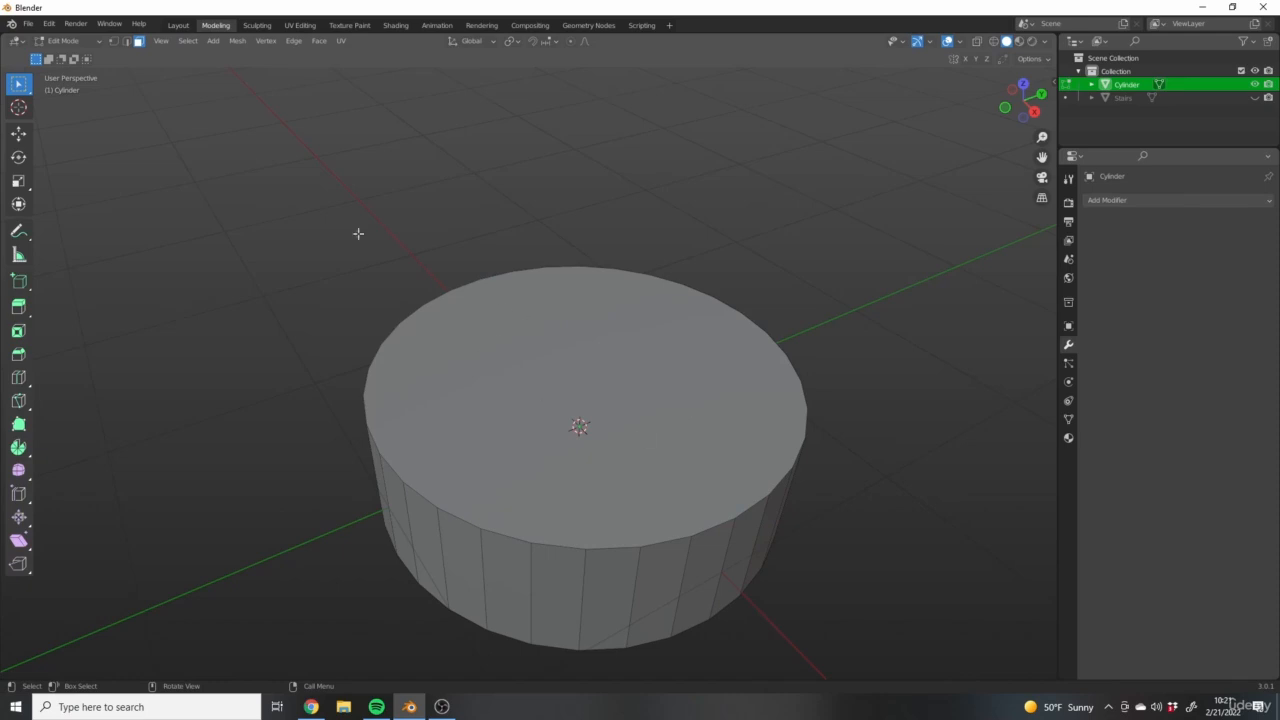
{"action": "left_click", "coordinate": [113, 42]}
{"action": "middle_click_drag", "start_coordinate": [494, 342], "coordinate": [727, 403]}
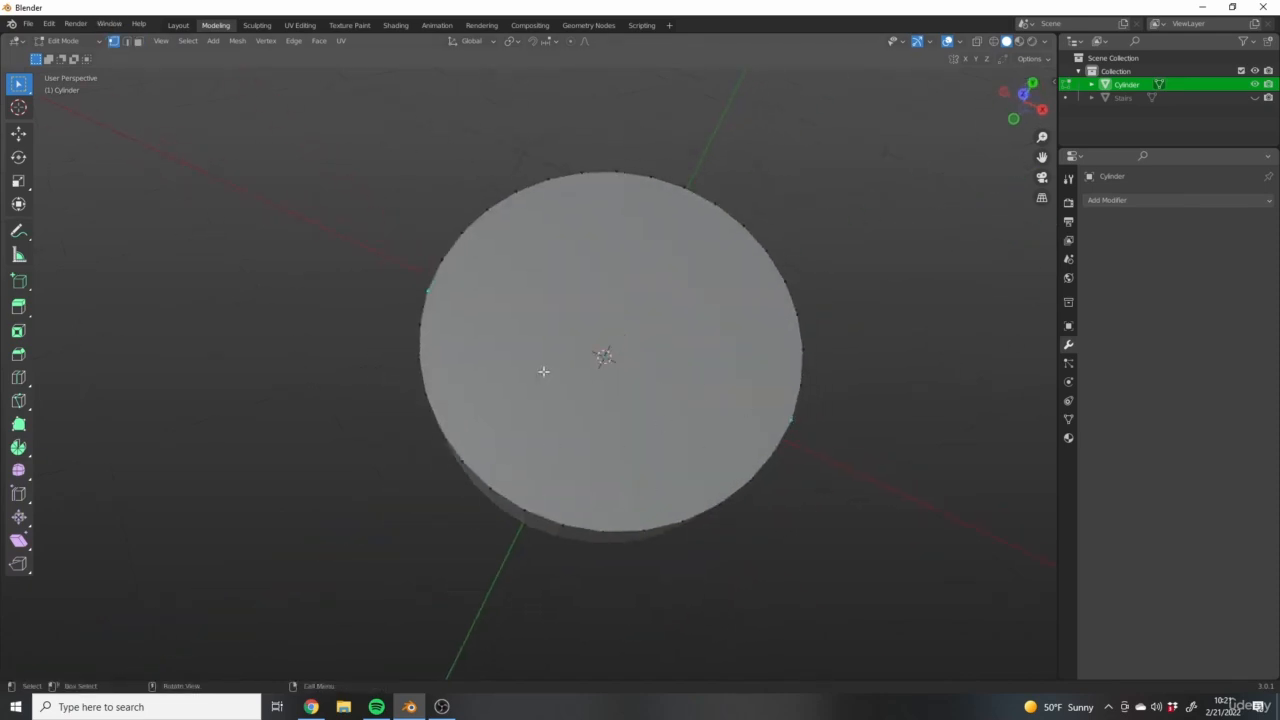
{"action": "middle_click_drag", "start_coordinate": [543, 369], "coordinate": [503, 373]}
{"action": "key", "text": "j"}
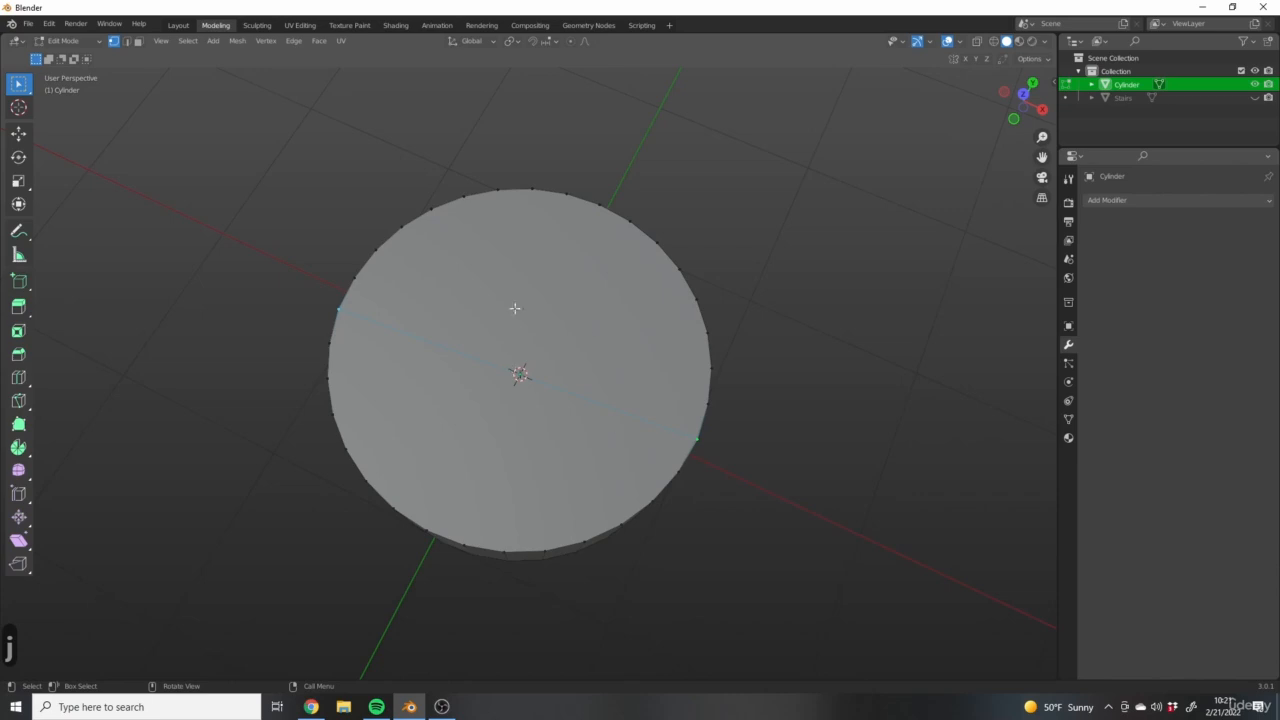
Switch to face selection and select each half of the top cap in turn to check that they are separate faces
{"action": "left_click", "coordinate": [138, 41]}
{"action": "middle_click_drag", "start_coordinate": [218, 198], "coordinate": [222, 150]}
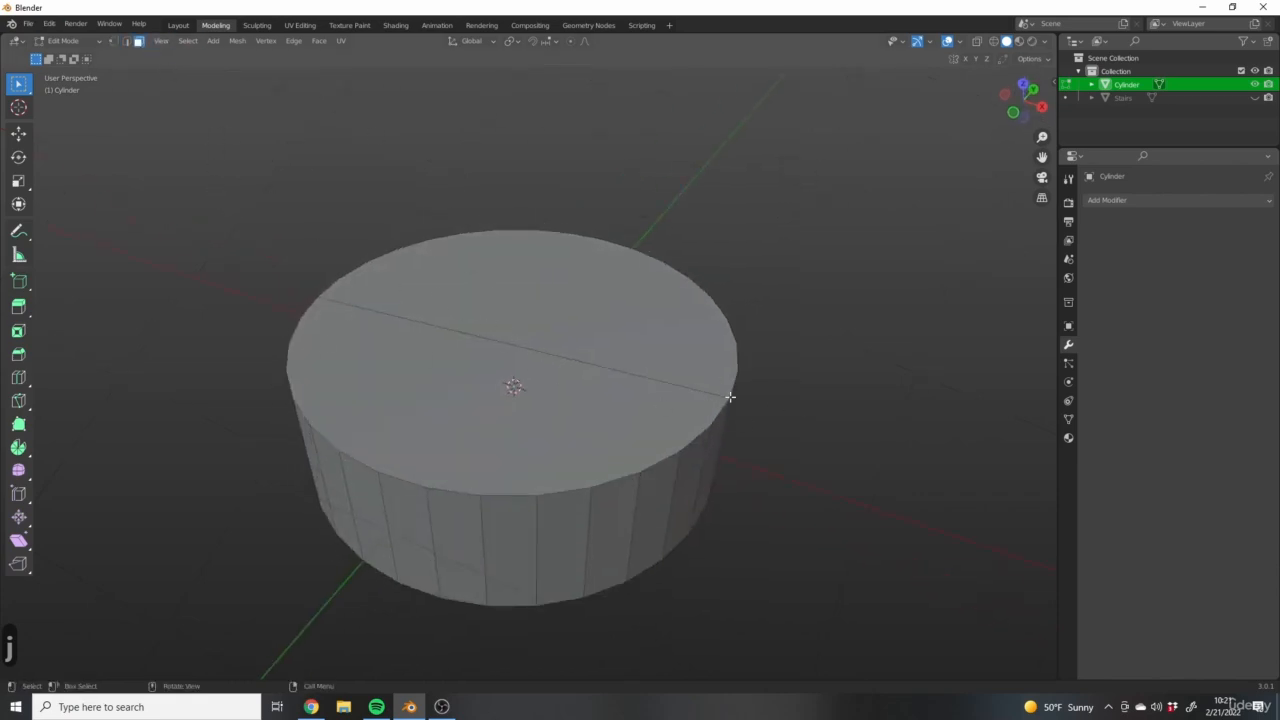
{"action": "left_click", "coordinate": [430, 394]}
{"action": "left_click", "coordinate": [490, 355]}
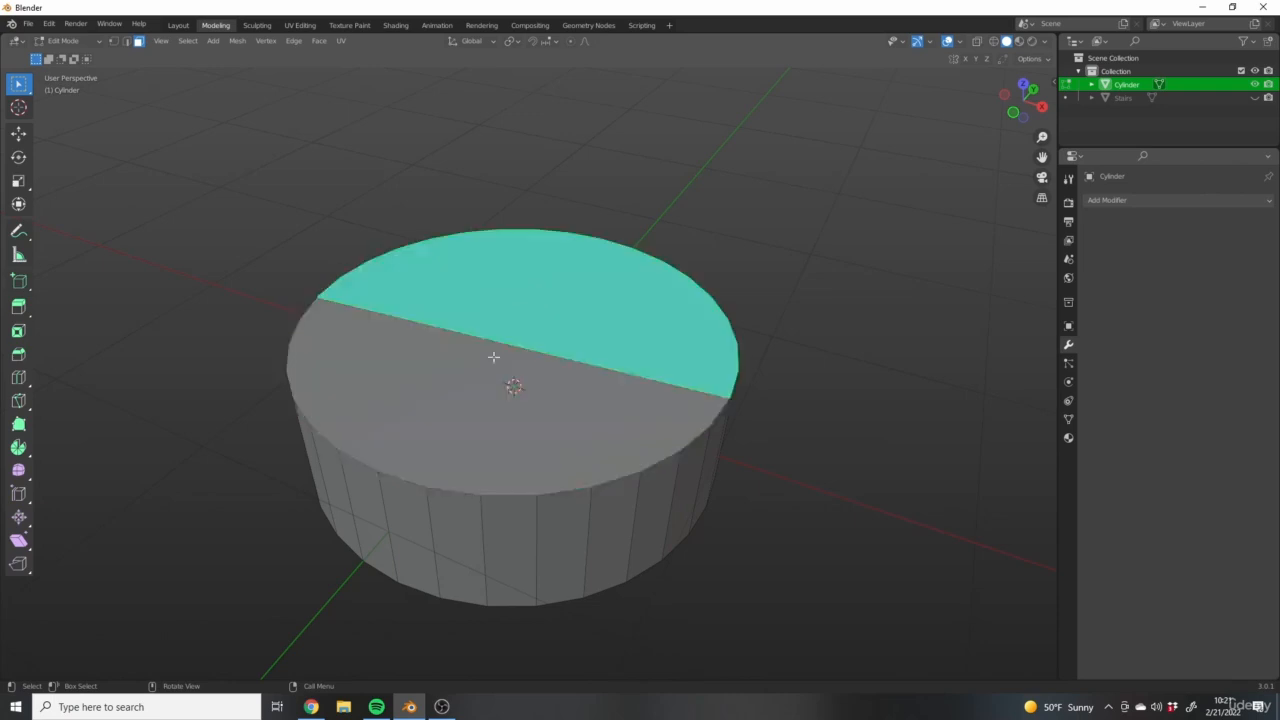
{"action": "left_click", "coordinate": [464, 412]}
{"action": "left_click", "coordinate": [494, 329]}
{"action": "left_click", "coordinate": [431, 426]}
{"action": "middle_click_drag", "start_coordinate": [431, 426], "coordinate": [650, 300]}
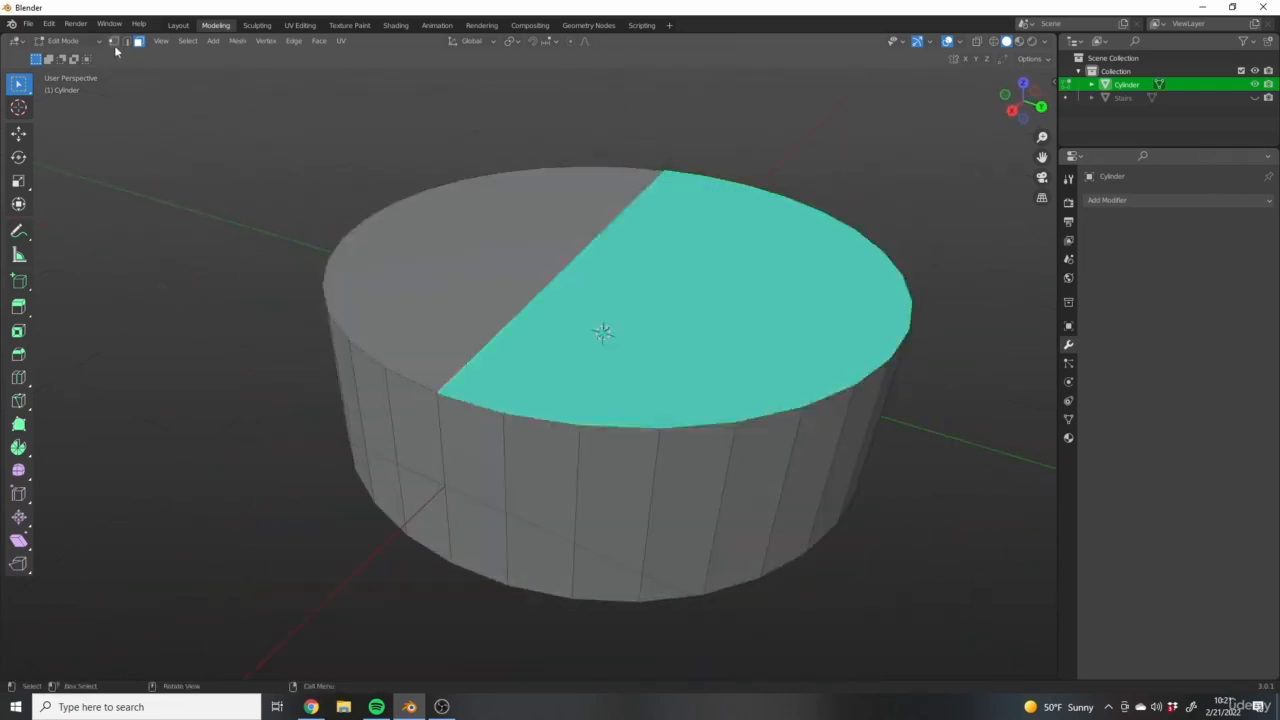
Join two other opposite rim vertices across the top cap so the new edge crosses the existing one and divides the cap into quarters
{"action": "left_click", "coordinate": [113, 41]}
{"action": "left_click", "coordinate": [870, 356]}
{"action": "middle_click_drag", "start_coordinate": [897, 369], "coordinate": [523, 100]}
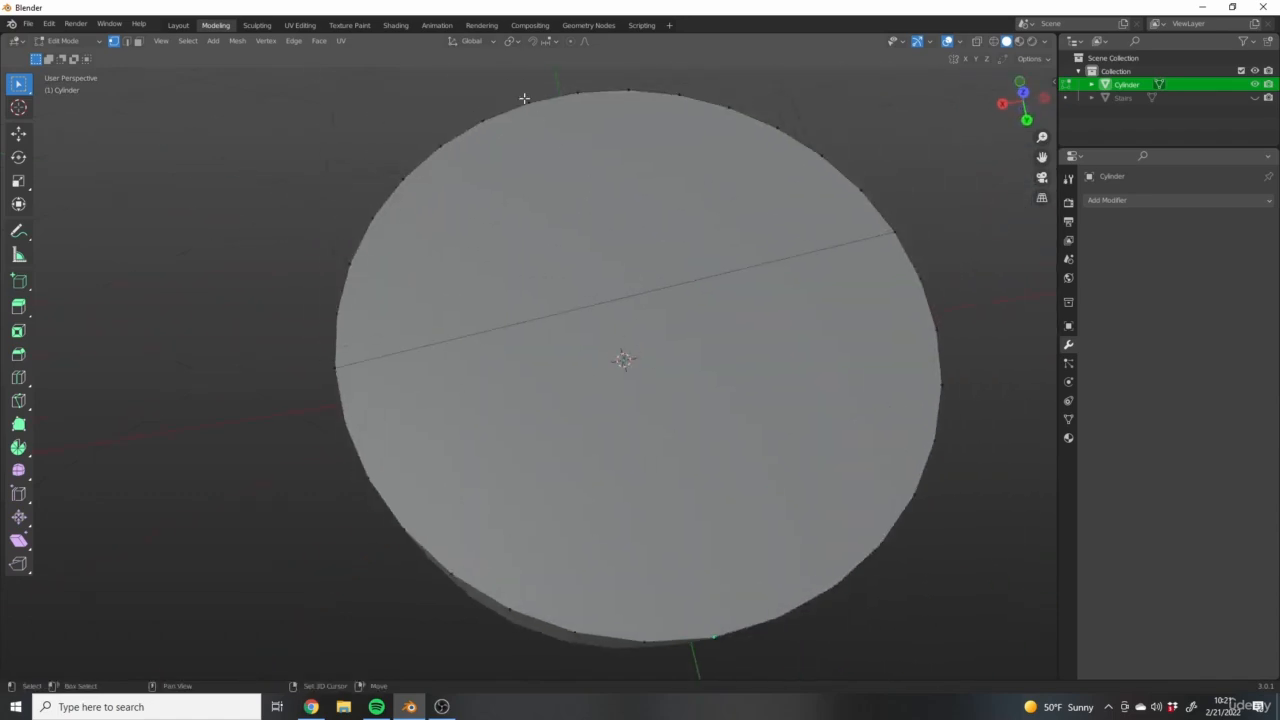
{"action": "key", "text": "j"}
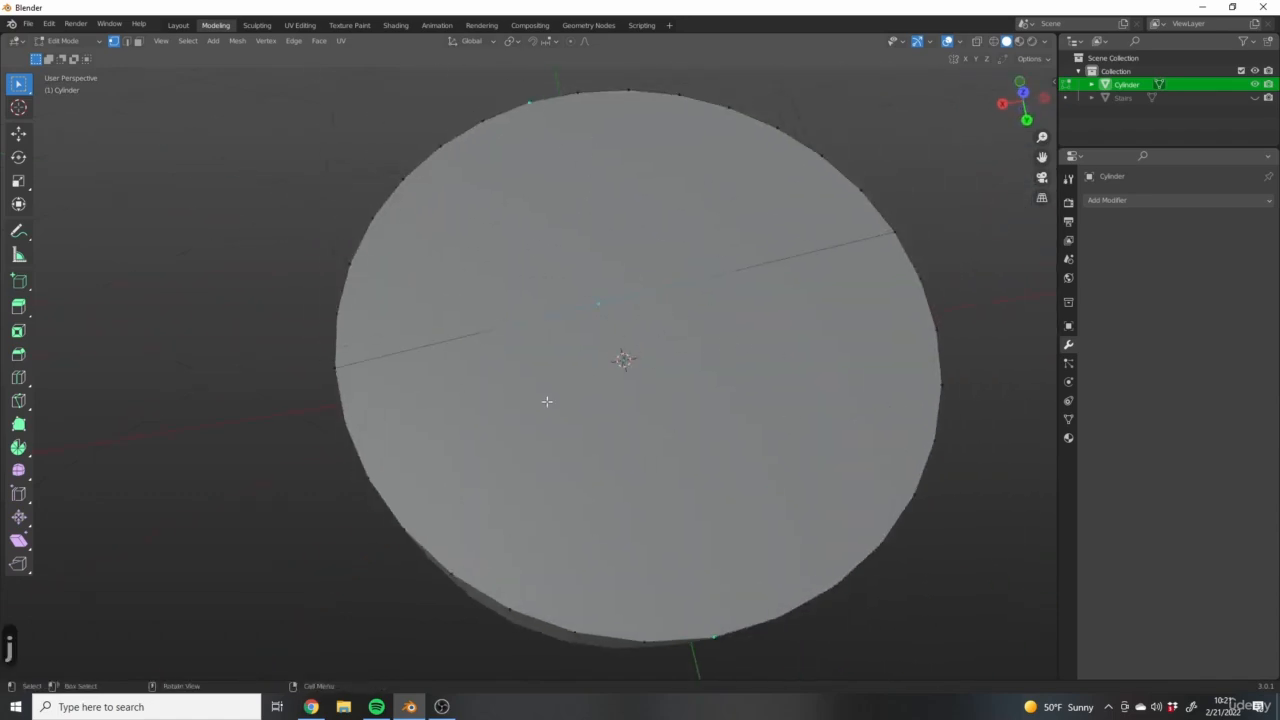
{"action": "scroll", "coordinate": [676, 402], "scroll_direction": "down", "scroll_amount": 4}
Select one quarter face of the top cap in face selection and extrude it upward into a raised wedge
{"action": "left_click", "coordinate": [139, 41]}
{"action": "middle_click_drag", "start_coordinate": [586, 372], "coordinate": [616, 318]}
{"action": "left_click", "coordinate": [618, 322]}
{"action": "middle_click_drag", "start_coordinate": [668, 380], "coordinate": [572, 286], "text": "shift"}
{"action": "key", "text": "e"}
{"action": "left_click", "coordinate": [586, 374]}
{"action": "middle_click_drag", "start_coordinate": [562, 396], "coordinate": [586, 374]}
{"action": "scroll", "coordinate": [514, 383], "scroll_direction": "up", "scroll_amount": 3}
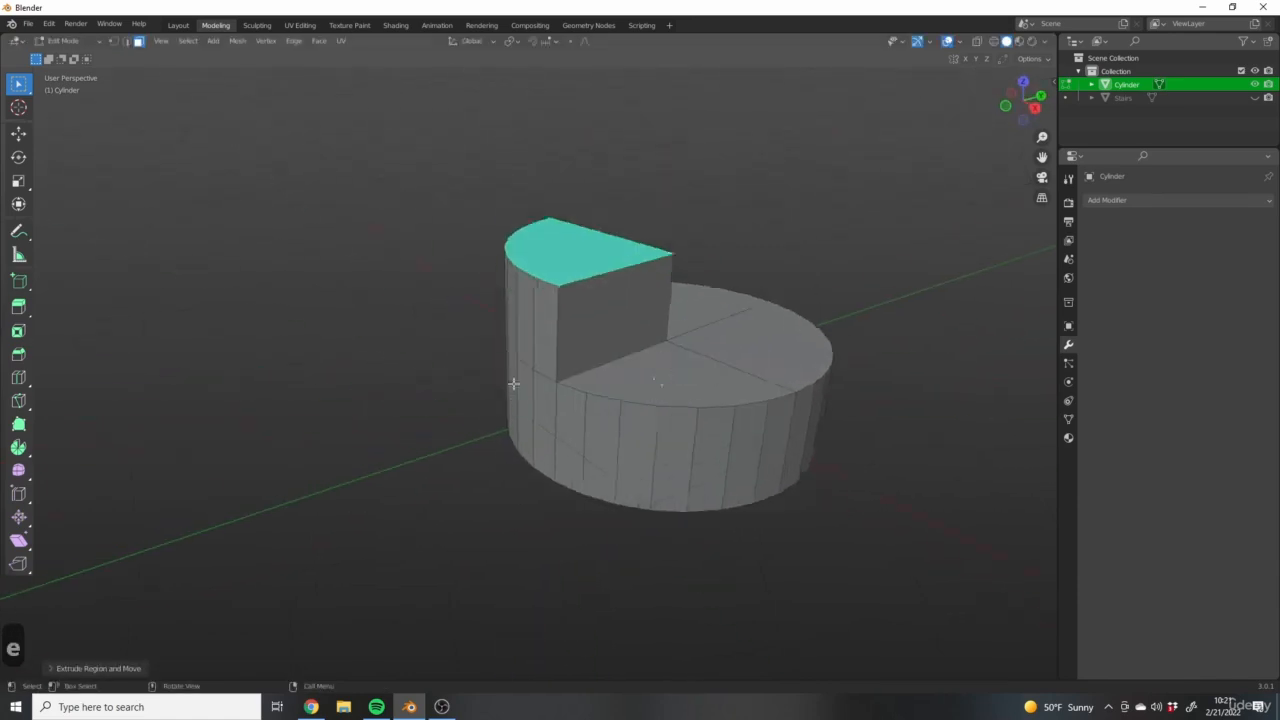
{"action": "middle_click_drag", "start_coordinate": [735, 390], "coordinate": [694, 408], "text": "shift"}
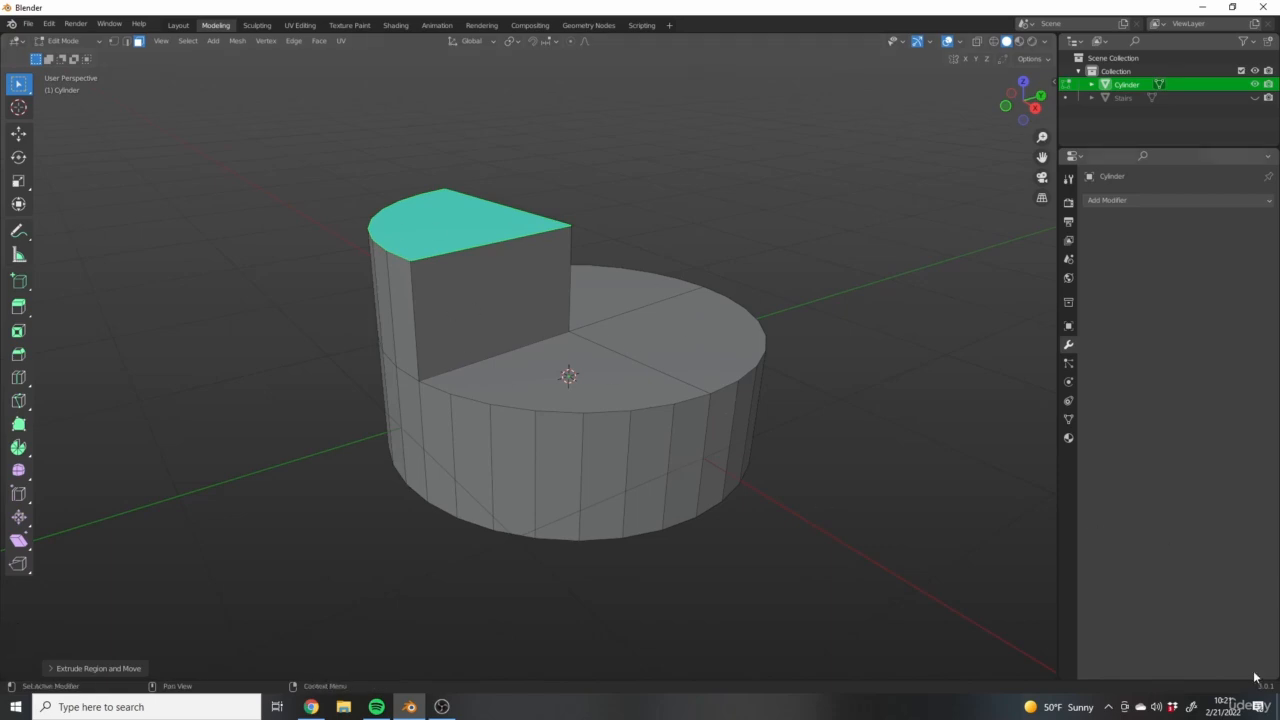
{"action": "middle_click_drag", "start_coordinate": [714, 366], "coordinate": [789, 380]}
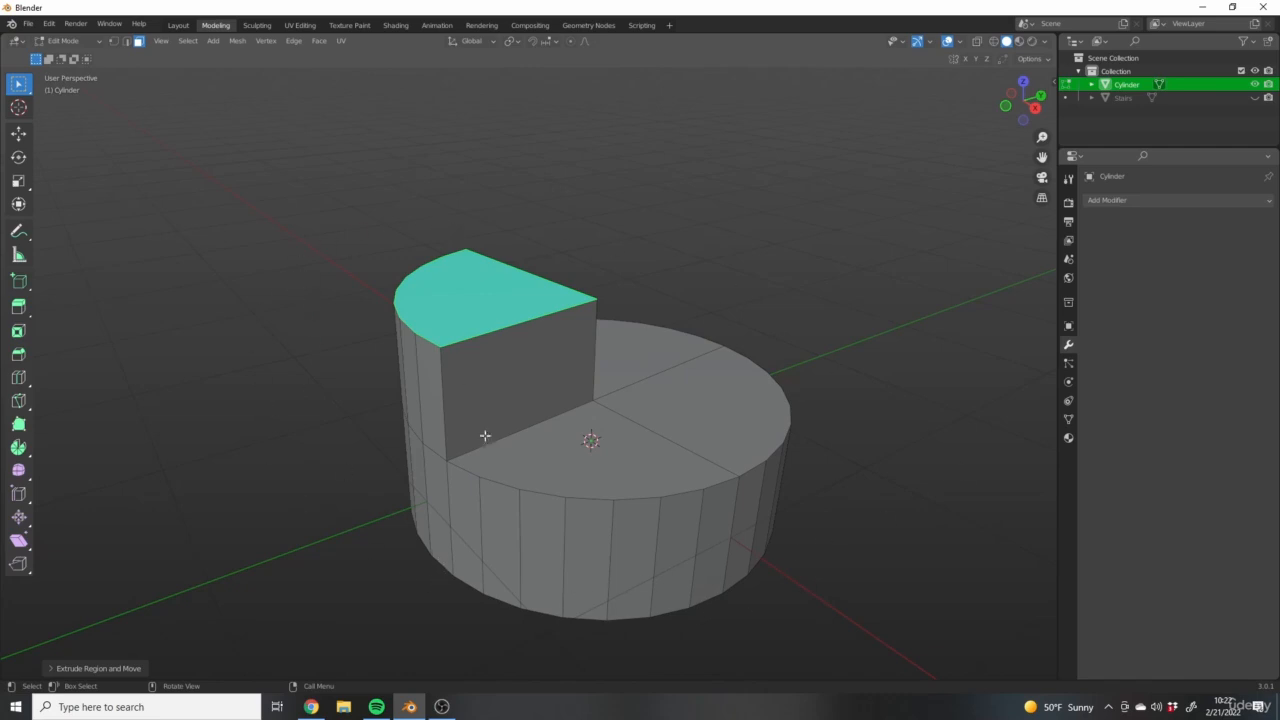
{"action": "middle_click_drag", "start_coordinate": [693, 408], "coordinate": [738, 316]}
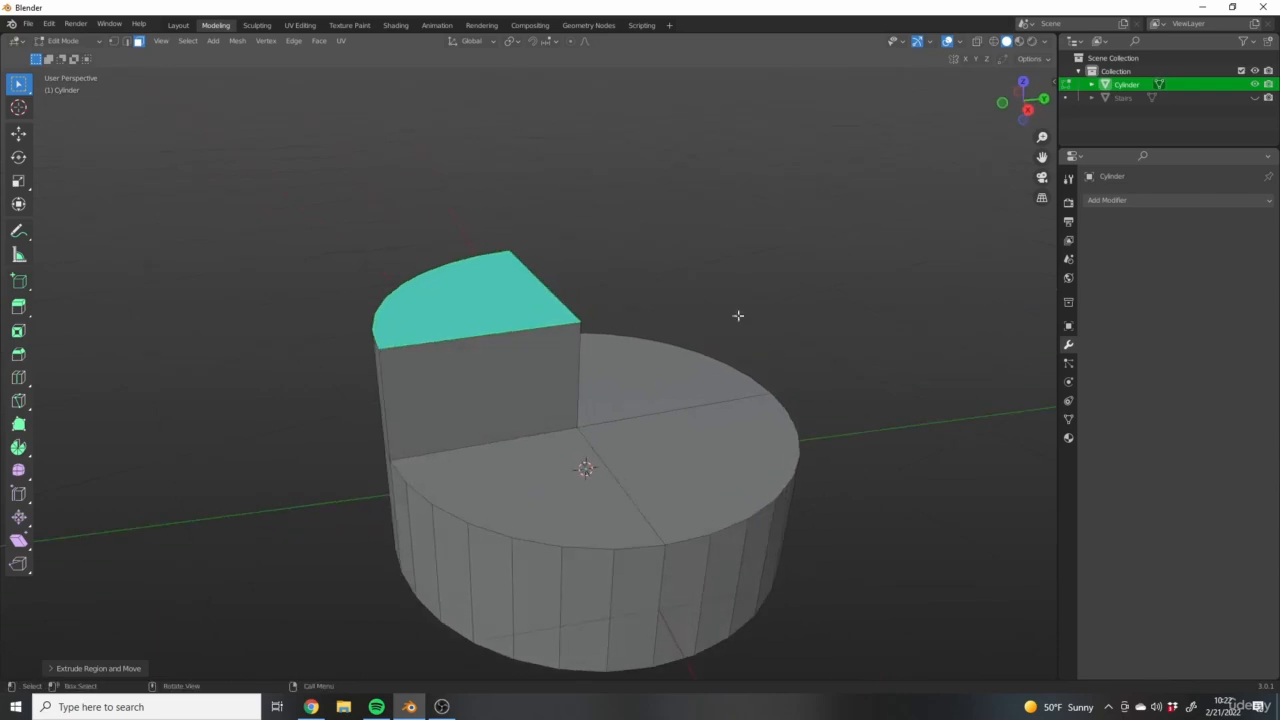
{"action": "middle_click_drag", "start_coordinate": [650, 579], "coordinate": [751, 439]}
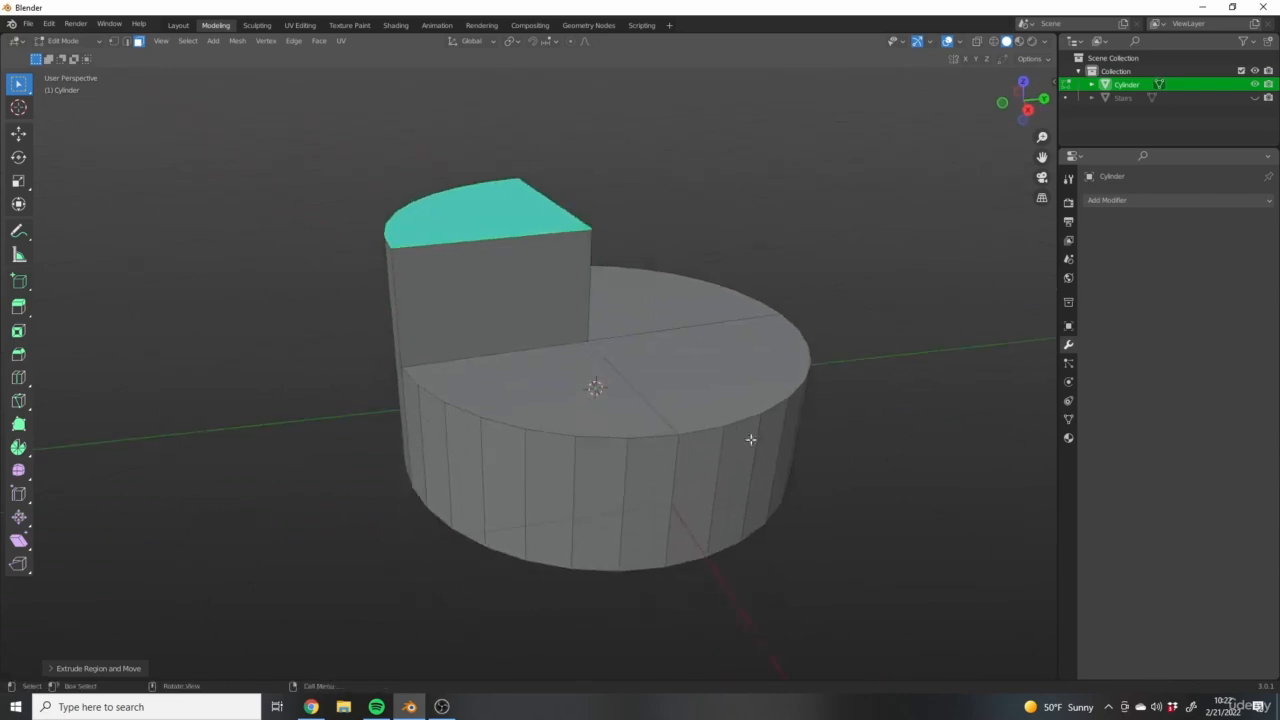